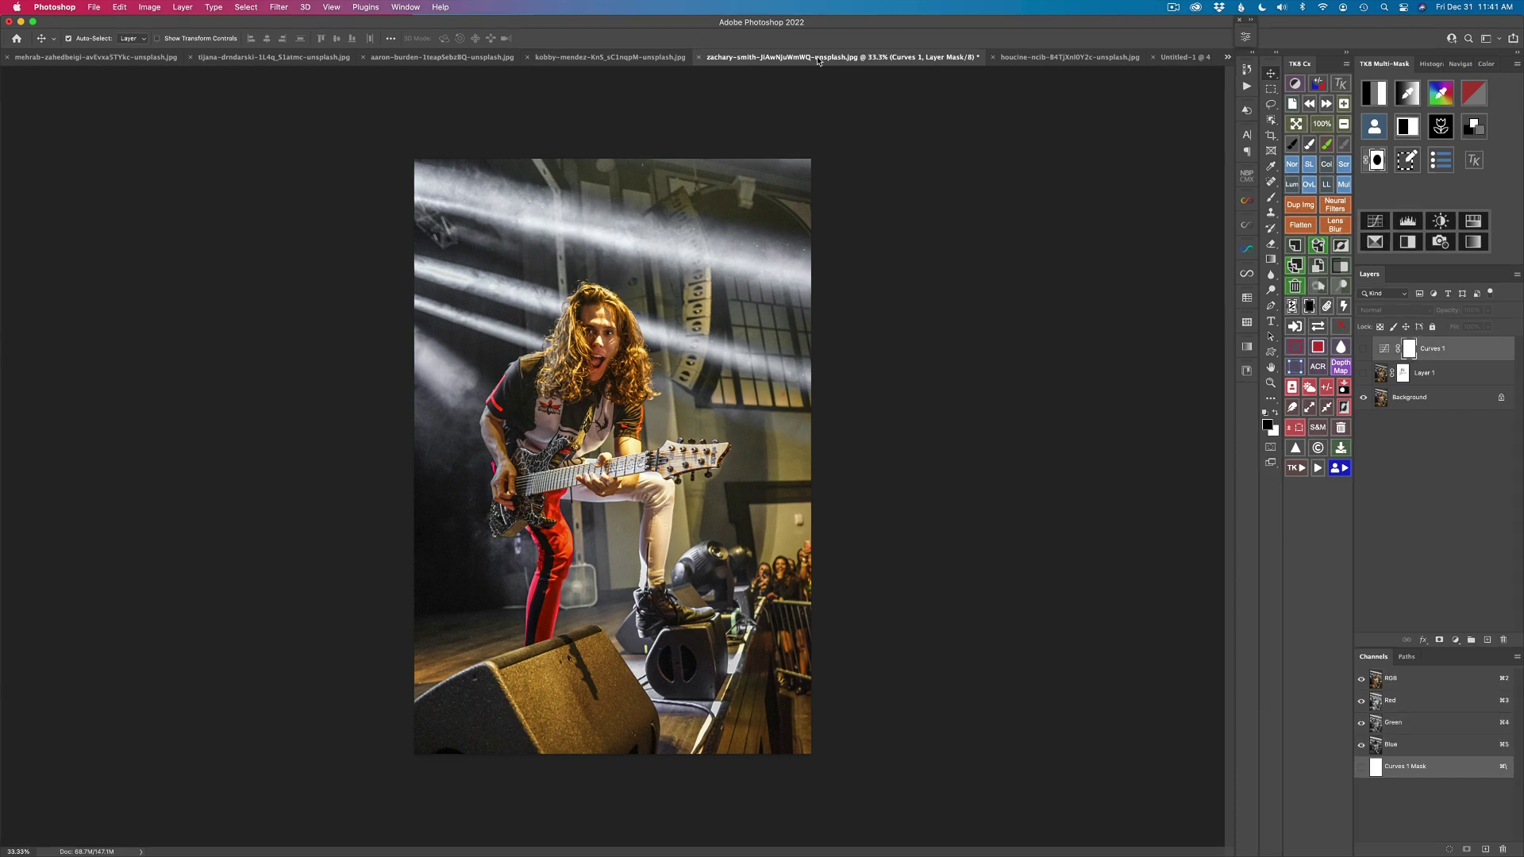
- Deselect the Curves 1 layer mask in the guitarist concert document
{"action": "left_click", "coordinate": [335, 202]}
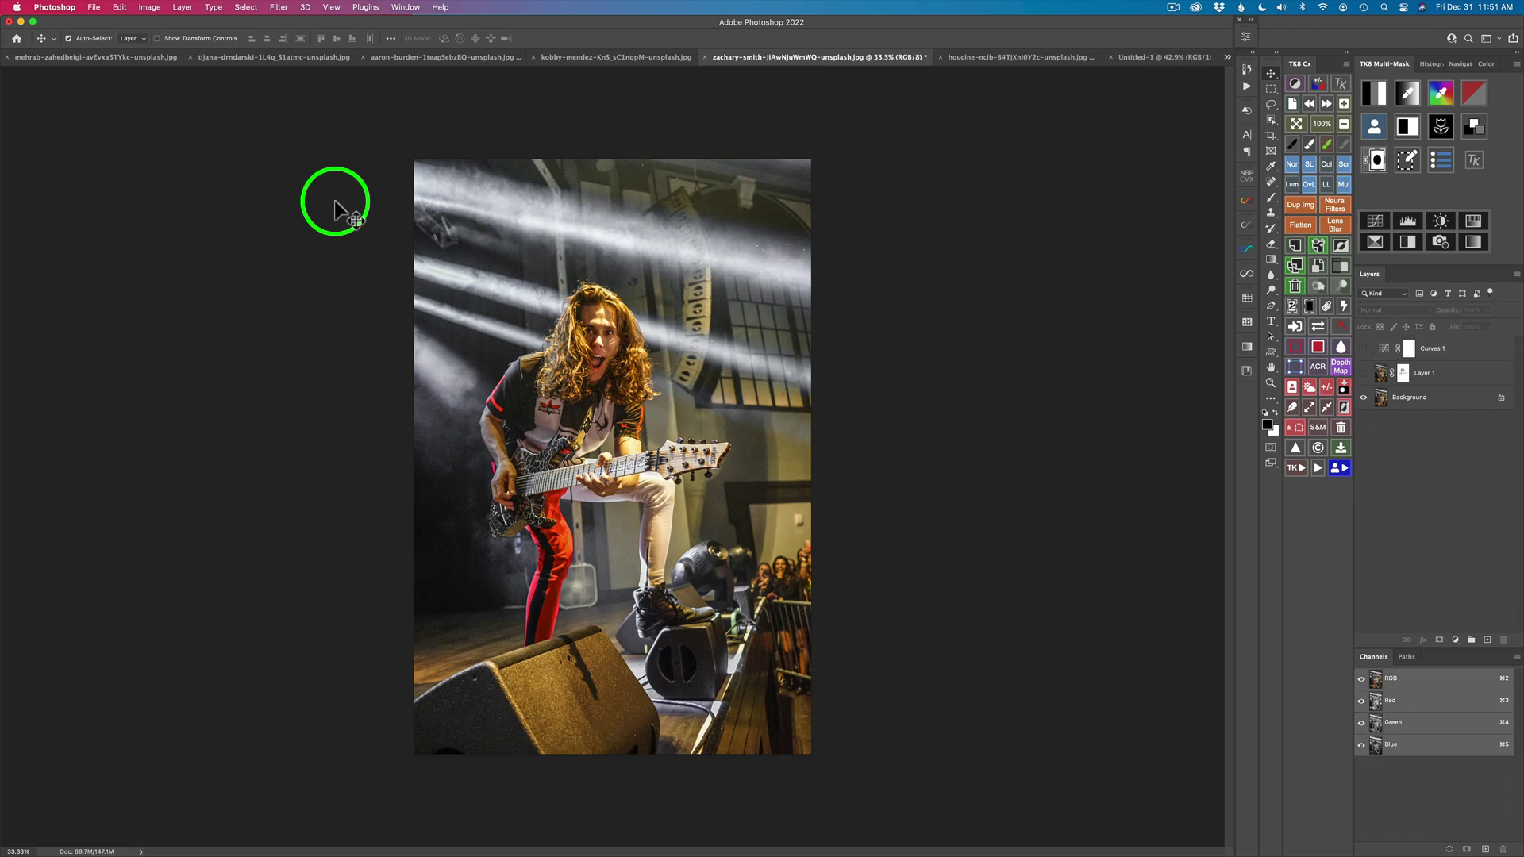
- Switch to the green-coat fashion portrait and open Neural Filters
{"action": "left_click", "coordinate": [114, 58]}
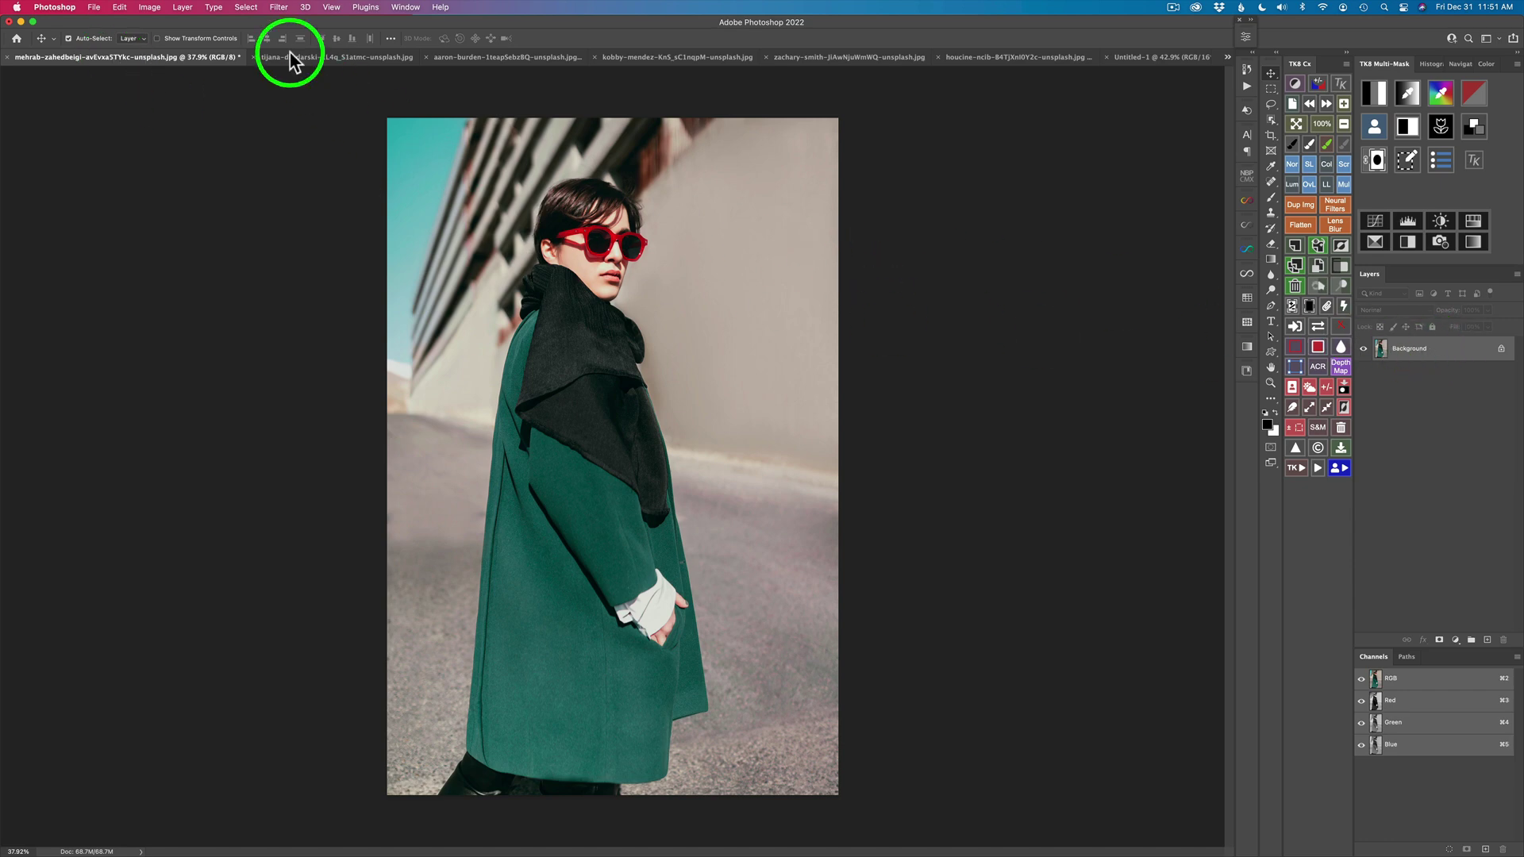
{"action": "left_click", "coordinate": [279, 7]}
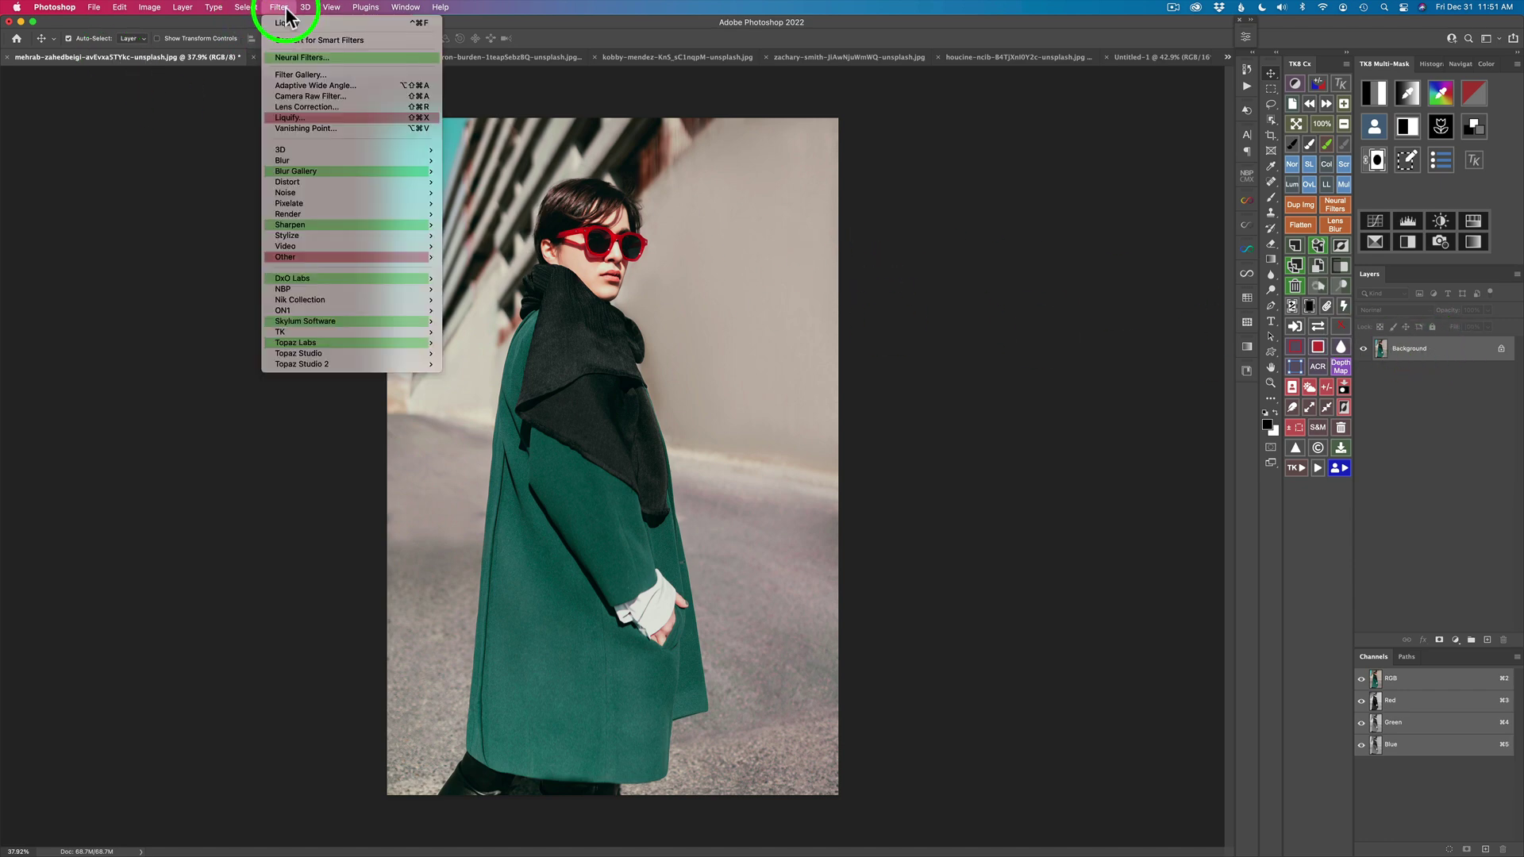
{"action": "left_click", "coordinate": [302, 58]}
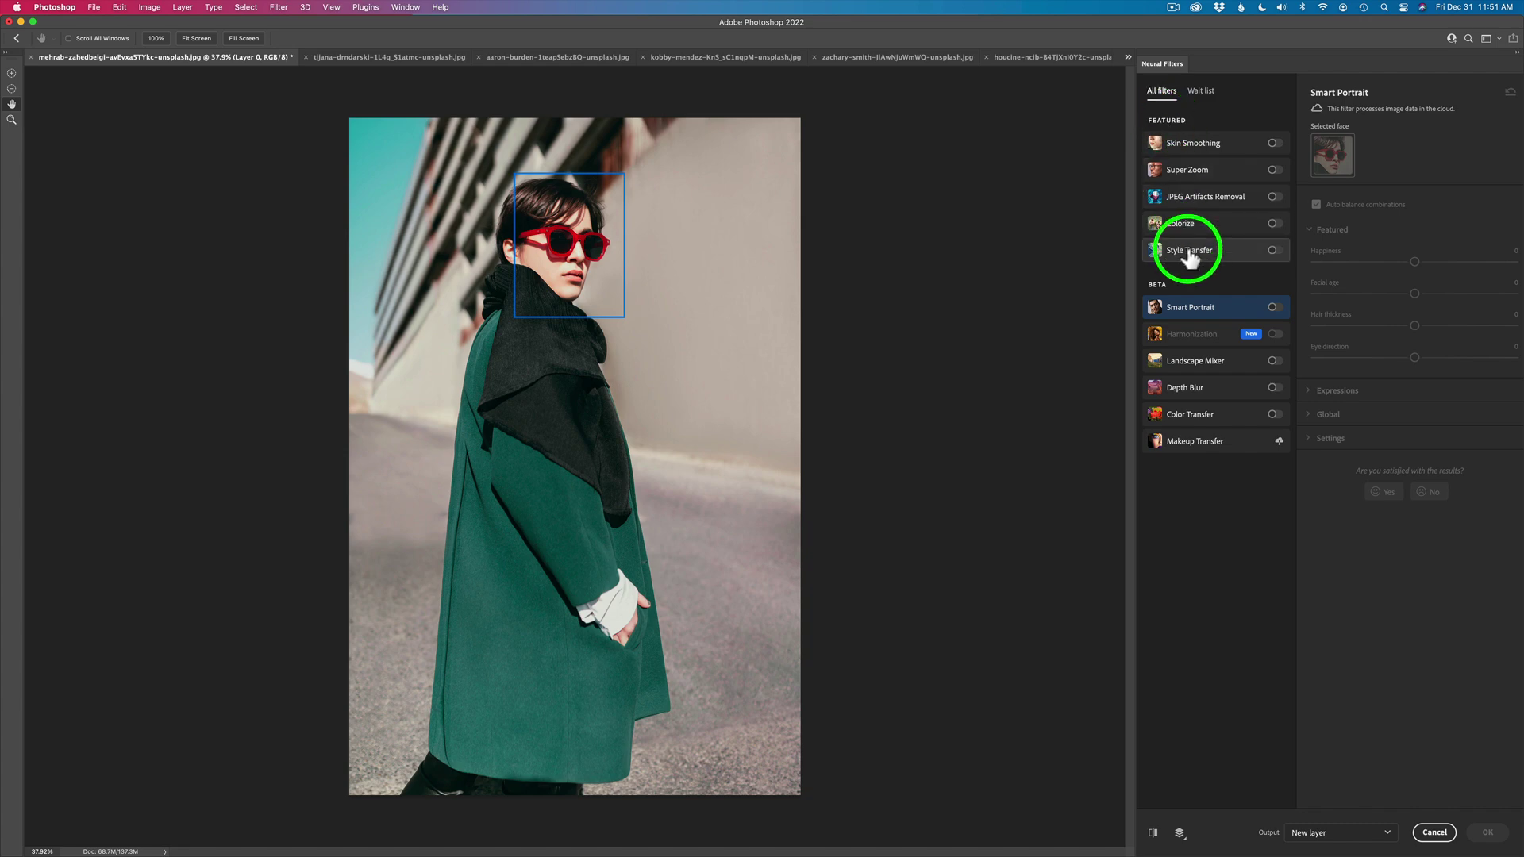
- Enable Style Transfer, browse the Image styles, then apply the first Artist style
{"action": "mouse_move", "coordinate": [1199, 264]}
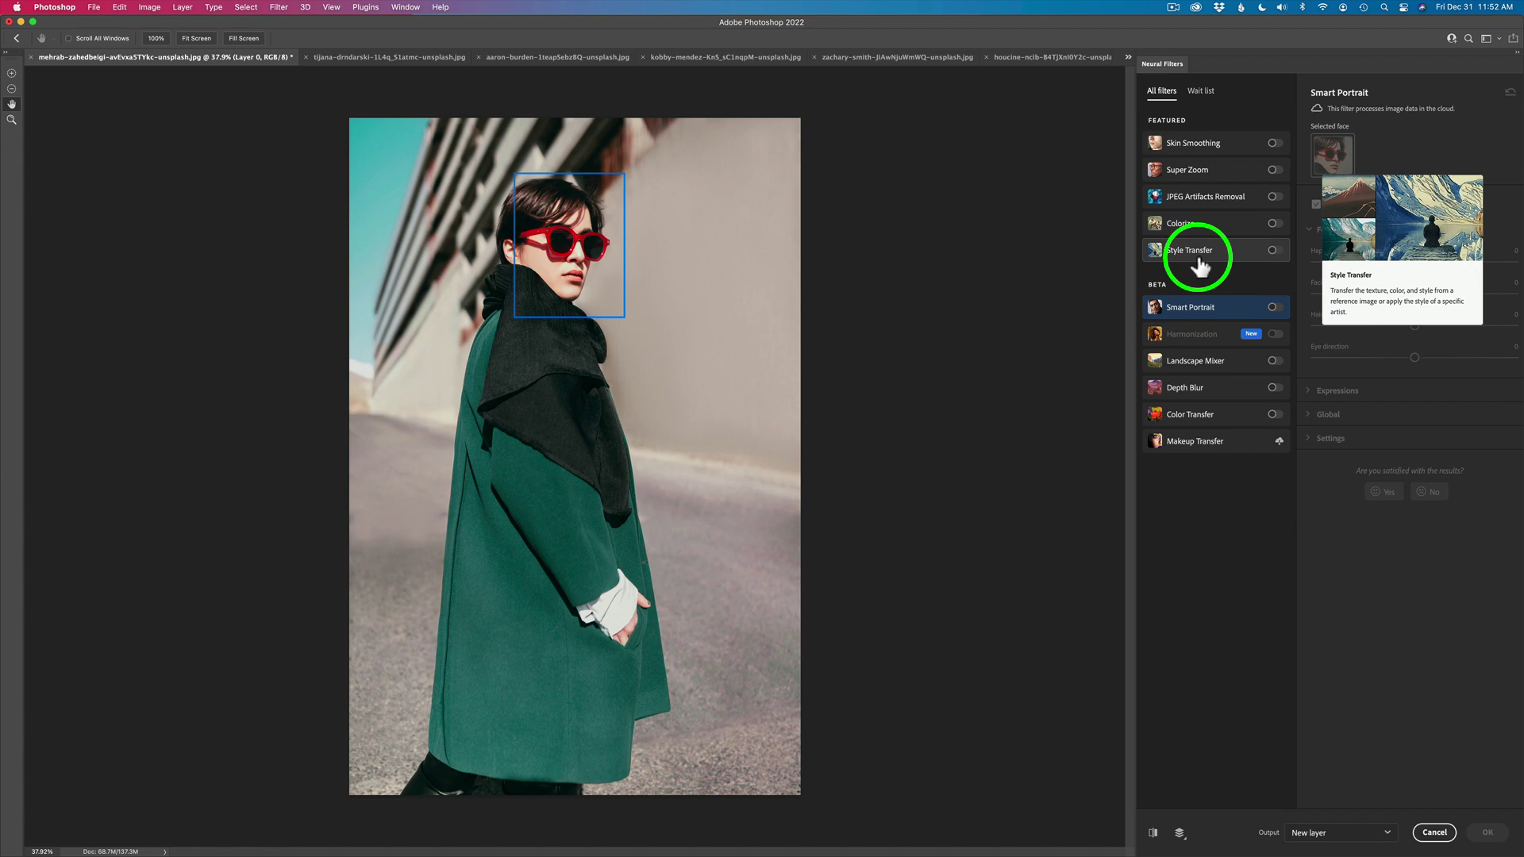
{"action": "left_click", "coordinate": [1274, 250]}
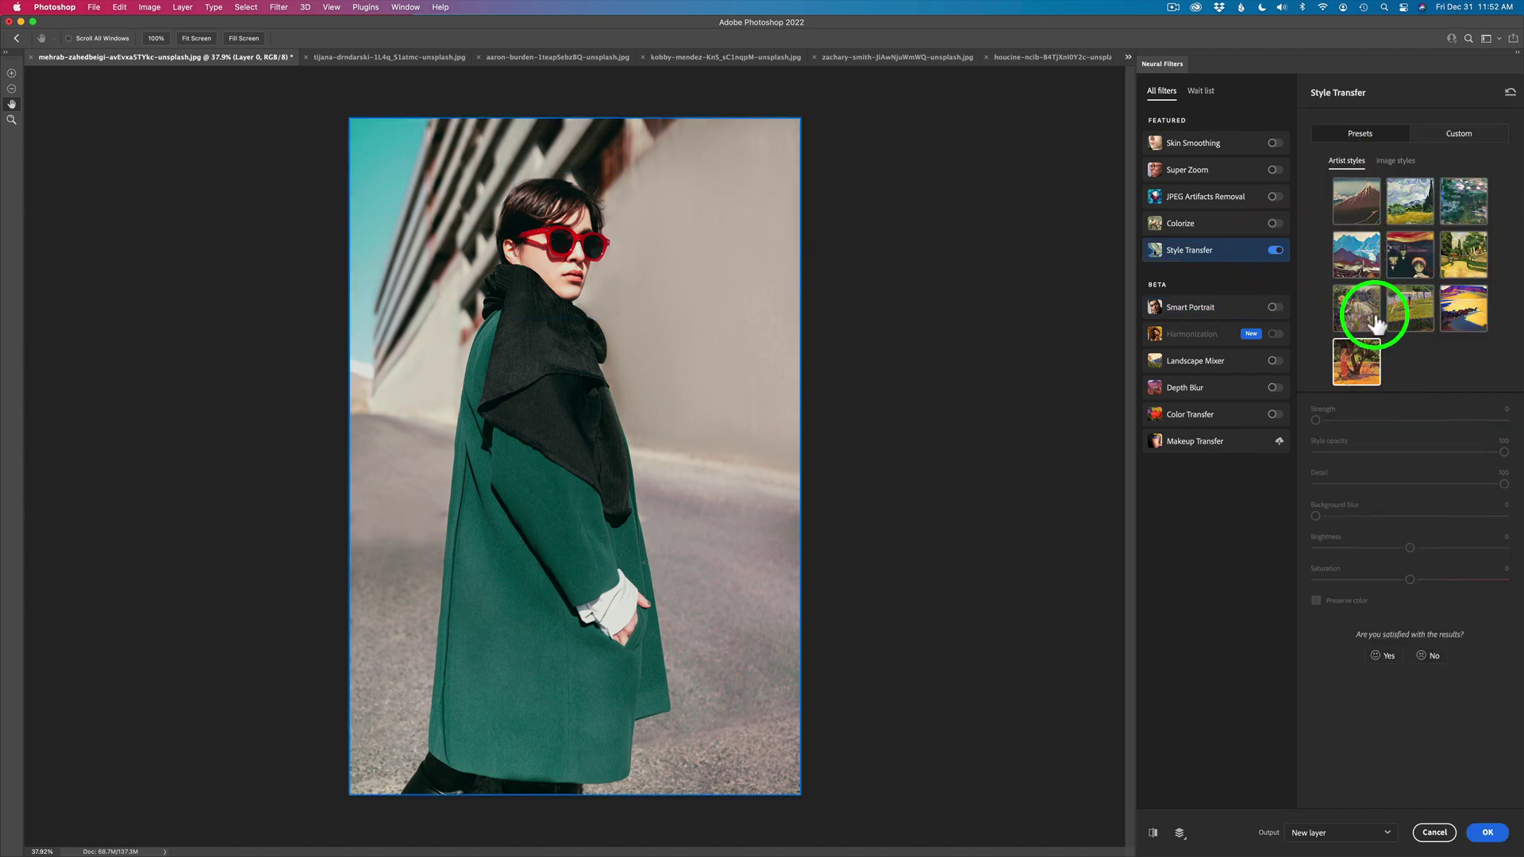
{"action": "left_click", "coordinate": [1397, 162]}
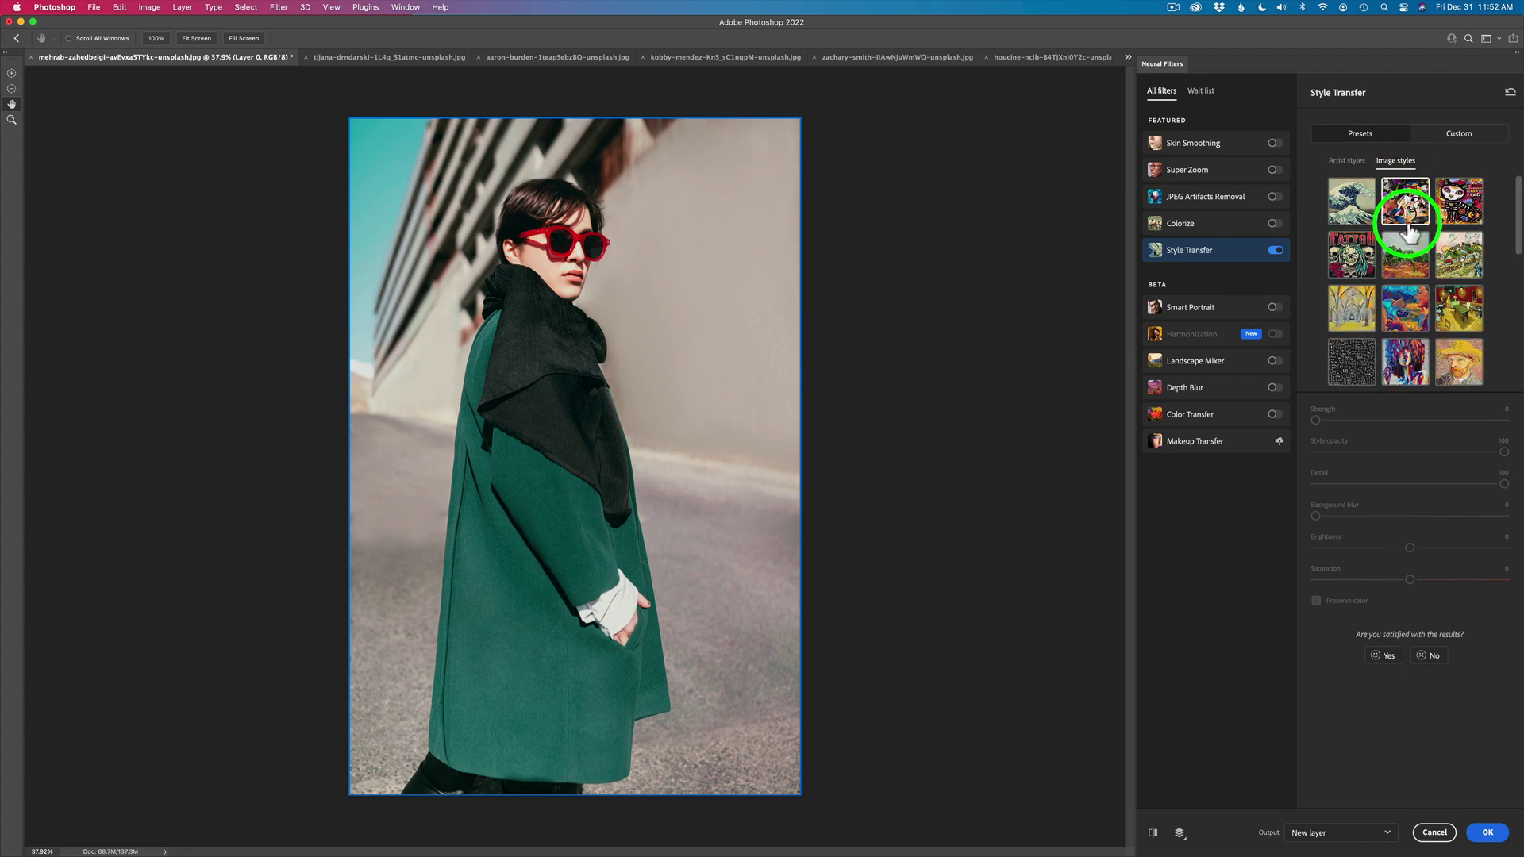
{"action": "scroll", "coordinate": [1405, 250], "scroll_direction": "down", "scroll_amount": 5}
{"action": "scroll", "coordinate": [1404, 248], "scroll_direction": "up", "scroll_amount": 5}
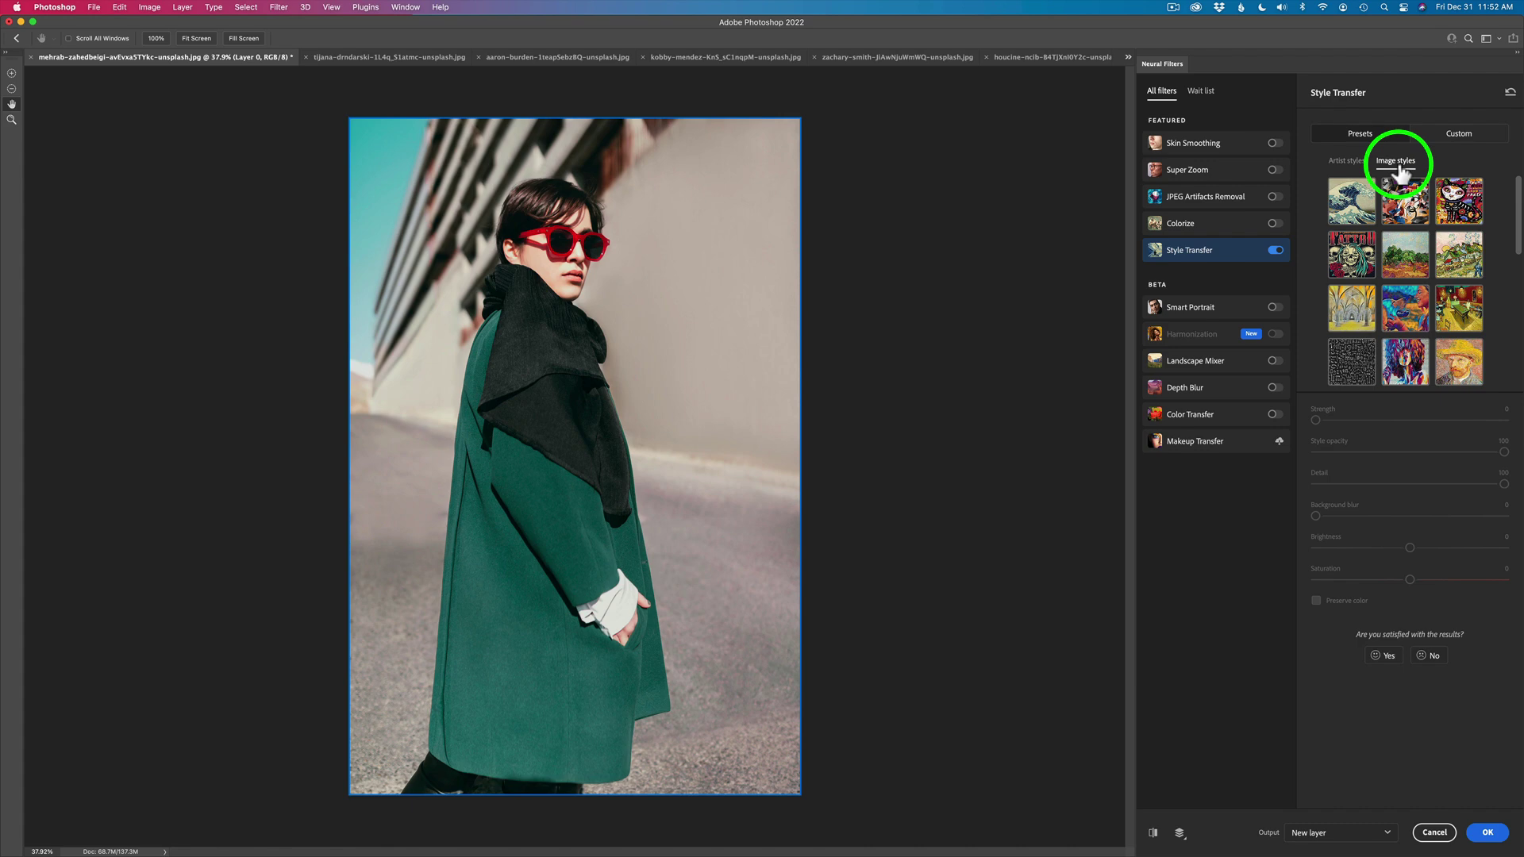
{"action": "left_click", "coordinate": [1345, 161]}
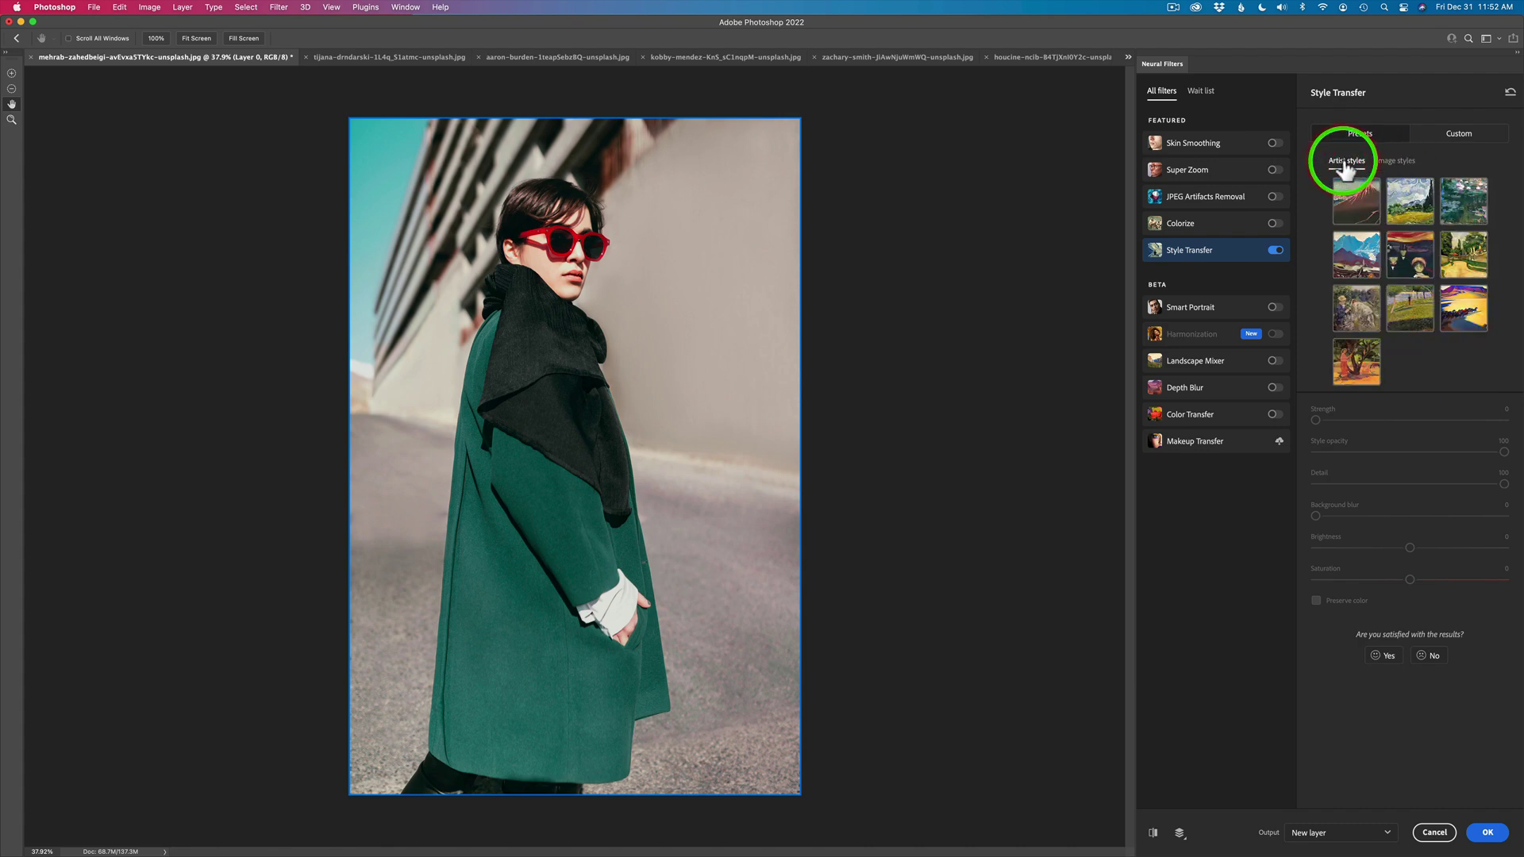
{"action": "left_click", "coordinate": [1367, 199]}
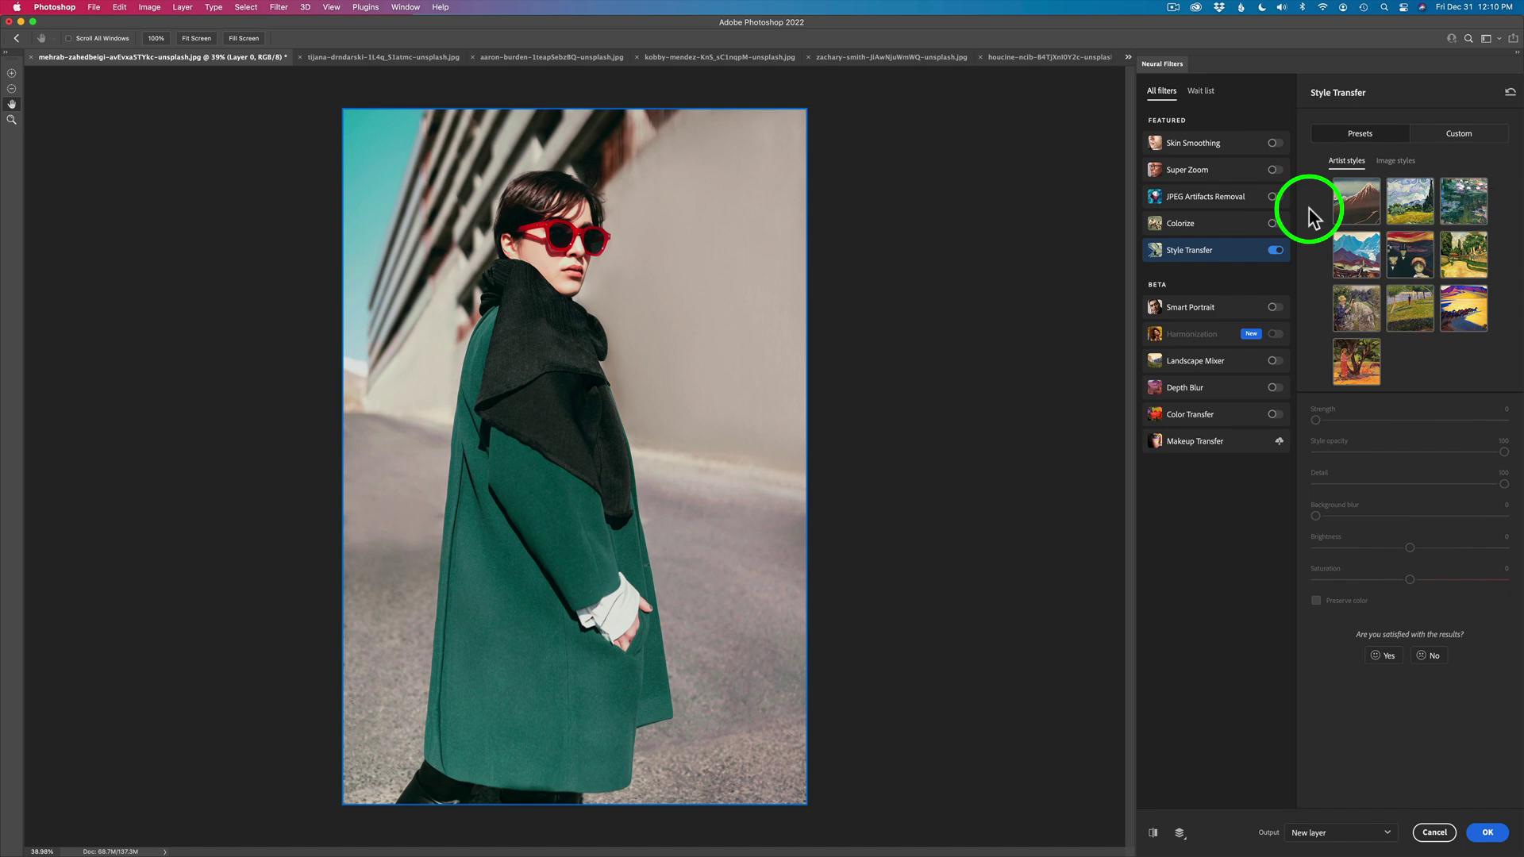
{"action": "left_click", "coordinate": [1359, 209]}
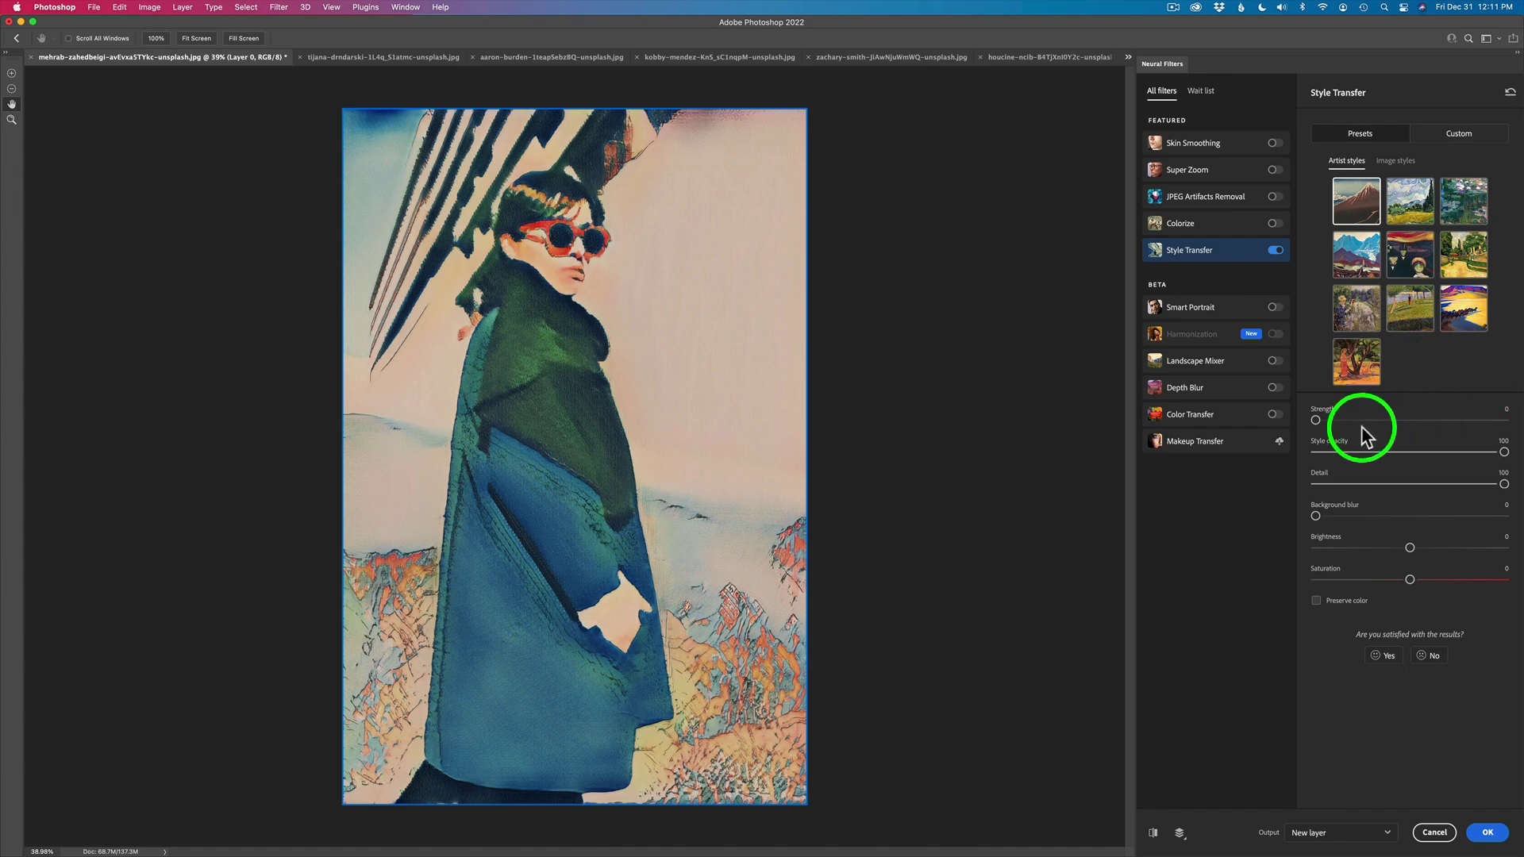
- Leave Strength at 0 and set Style opacity 69, Detail 100, Background blur 0
{"action": "left_click_drag", "start_coordinate": [1317, 420], "coordinate": [1373, 425]}
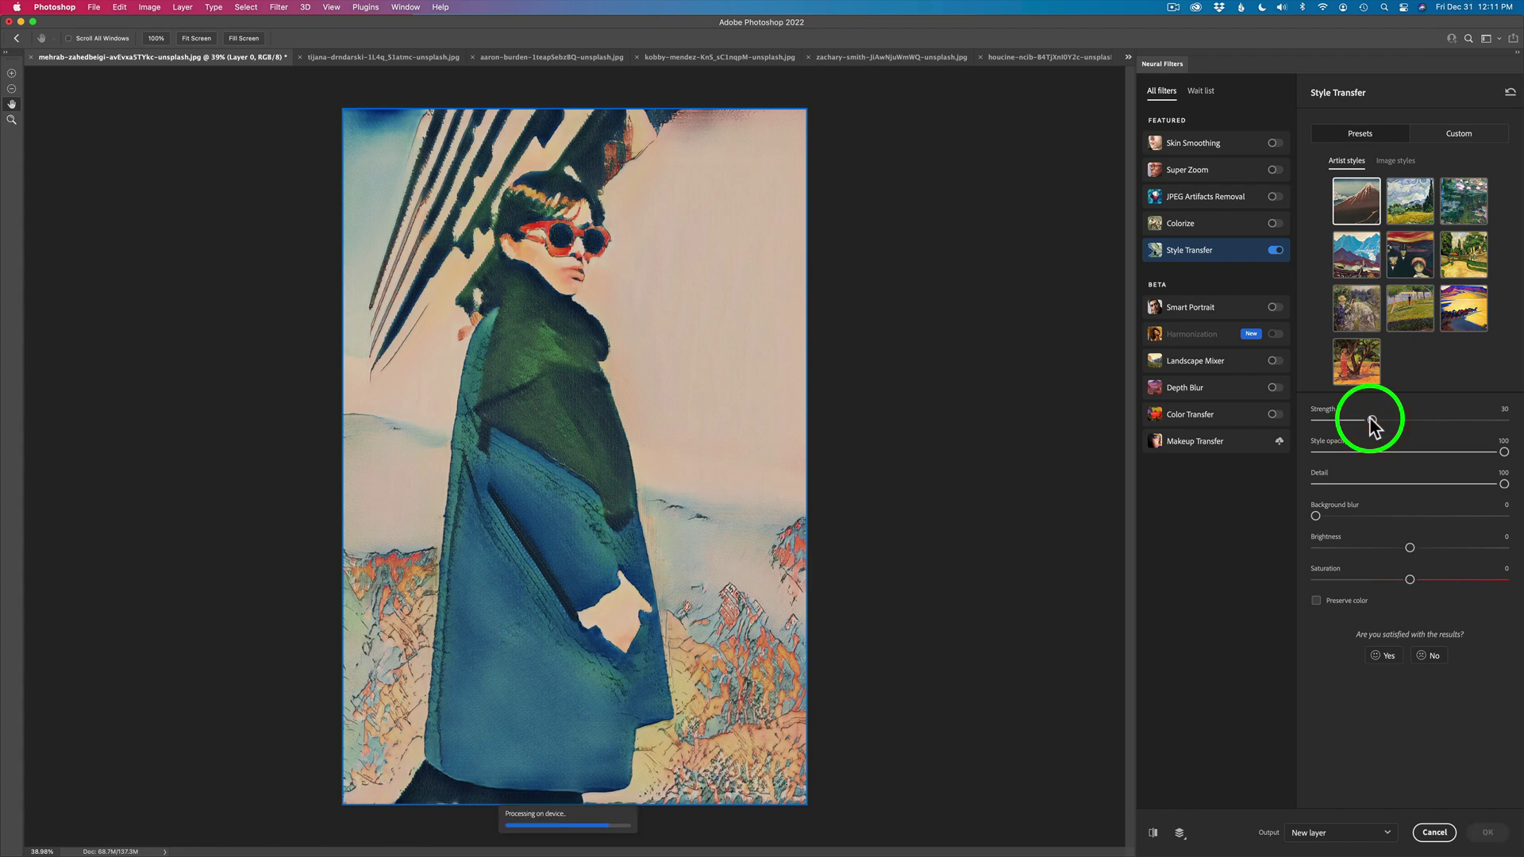
{"action": "left_click_drag", "start_coordinate": [1373, 425], "coordinate": [1316, 428]}
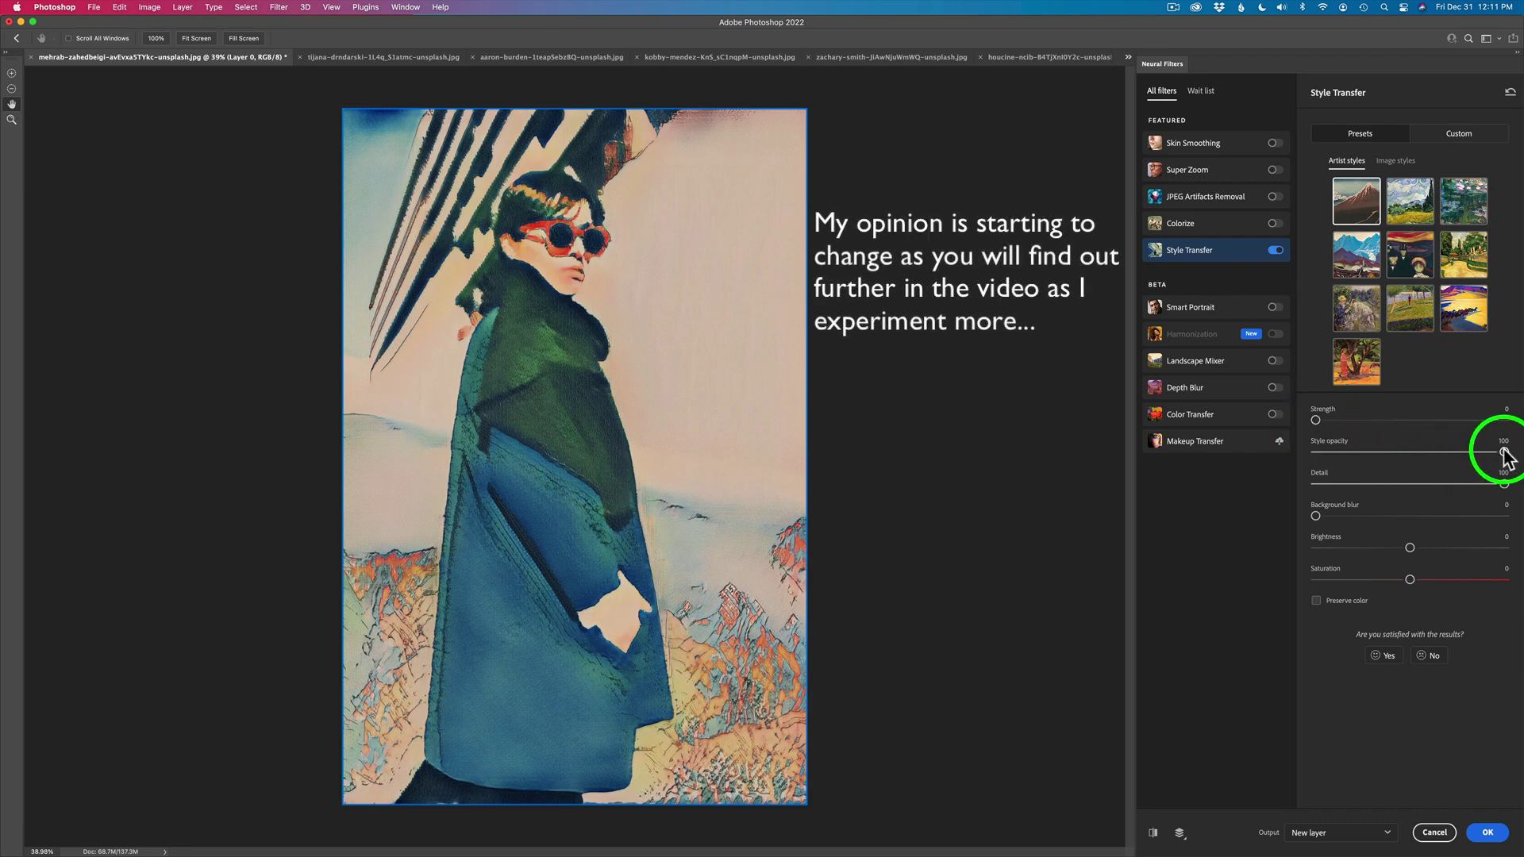
{"action": "left_click_drag", "start_coordinate": [1504, 452], "coordinate": [1445, 452]}
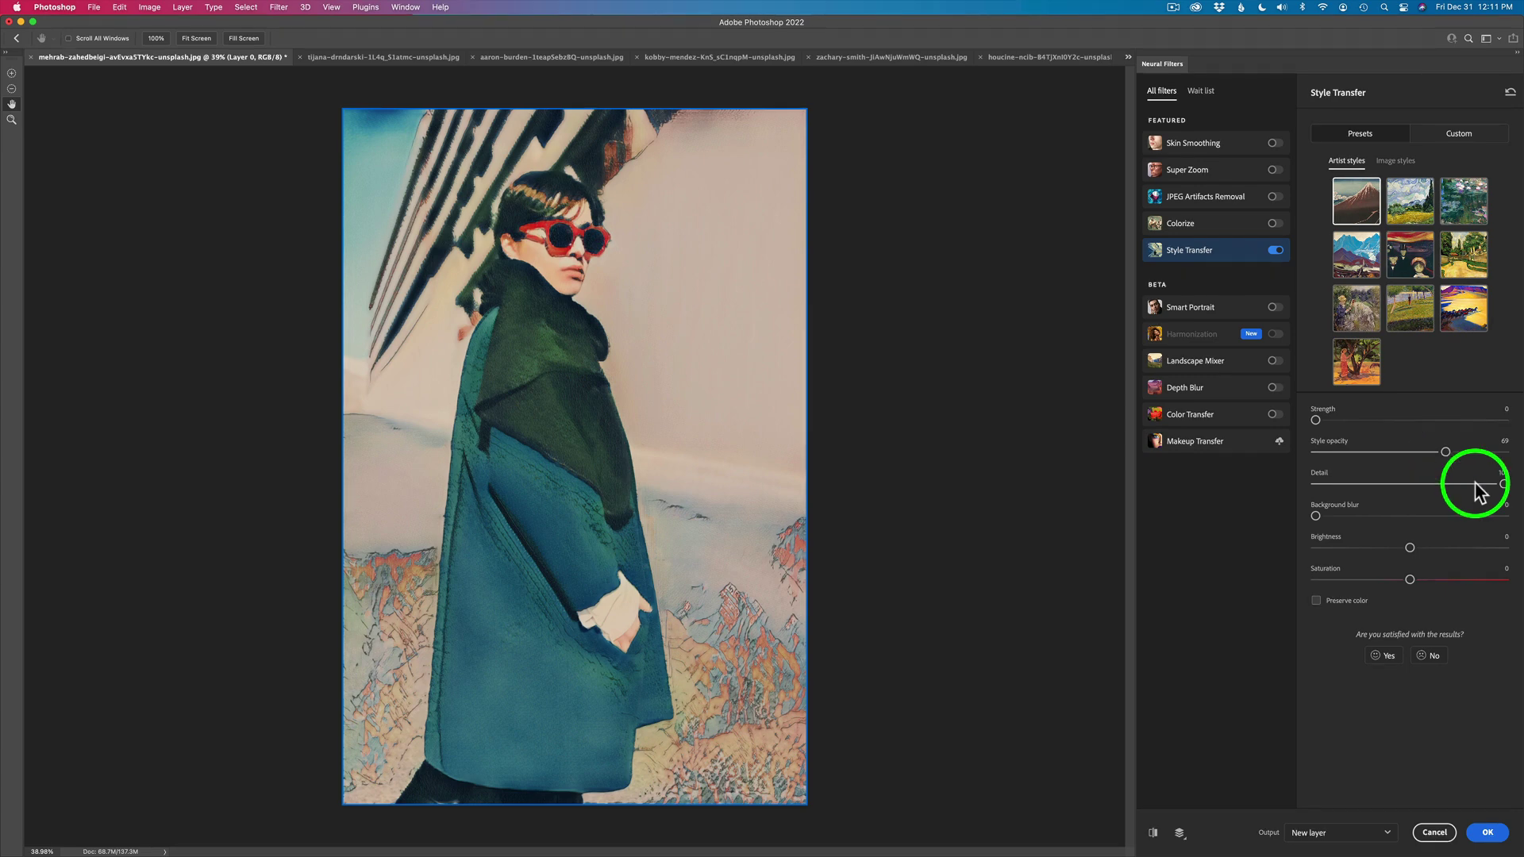
{"action": "left_click_drag", "start_coordinate": [1503, 483], "coordinate": [1369, 485]}
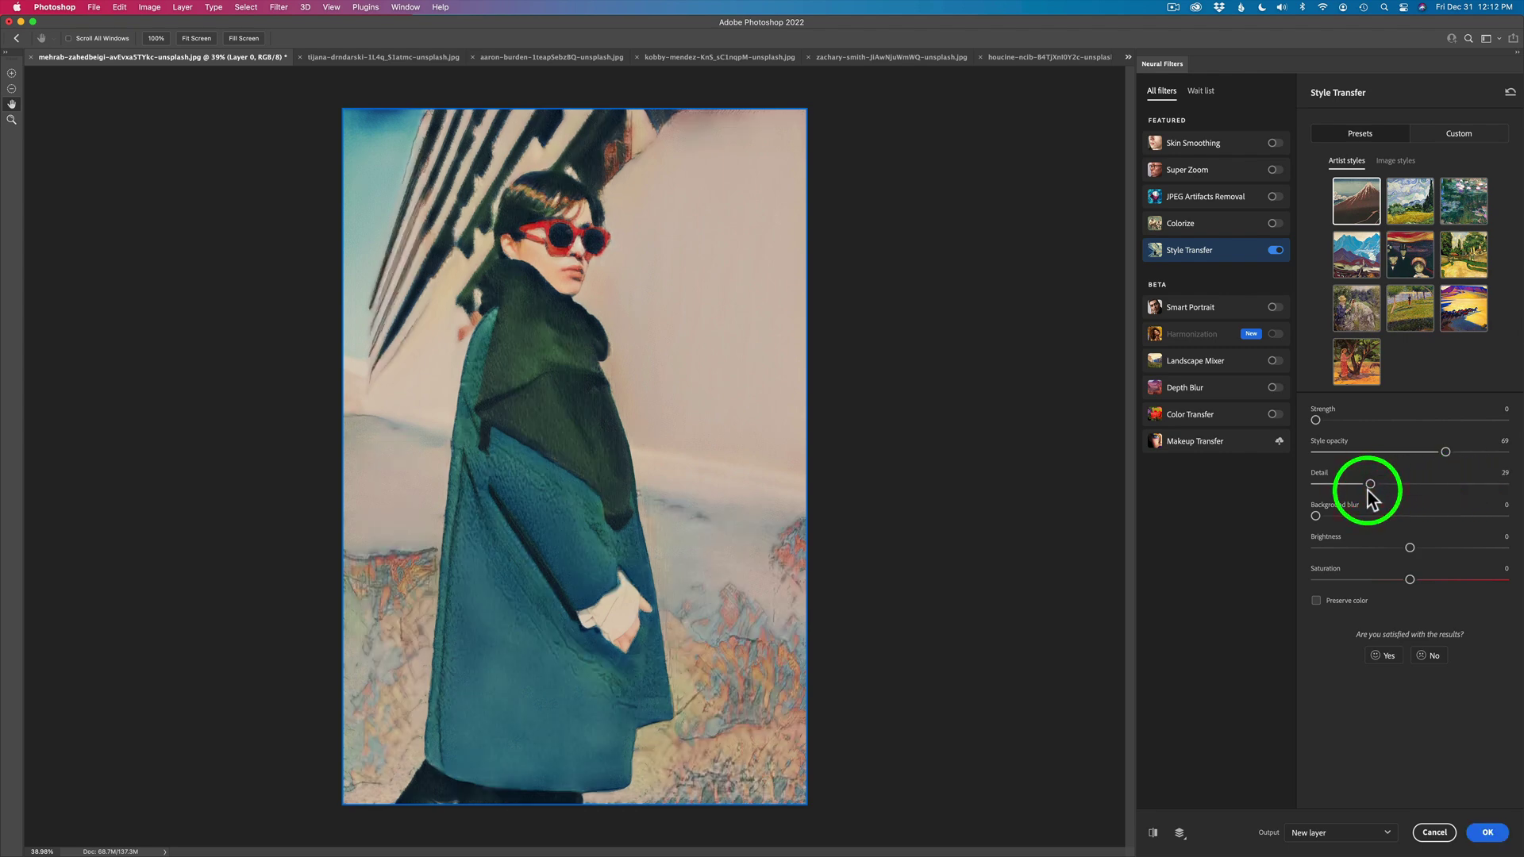
{"action": "left_click_drag", "start_coordinate": [1369, 487], "coordinate": [1517, 492]}
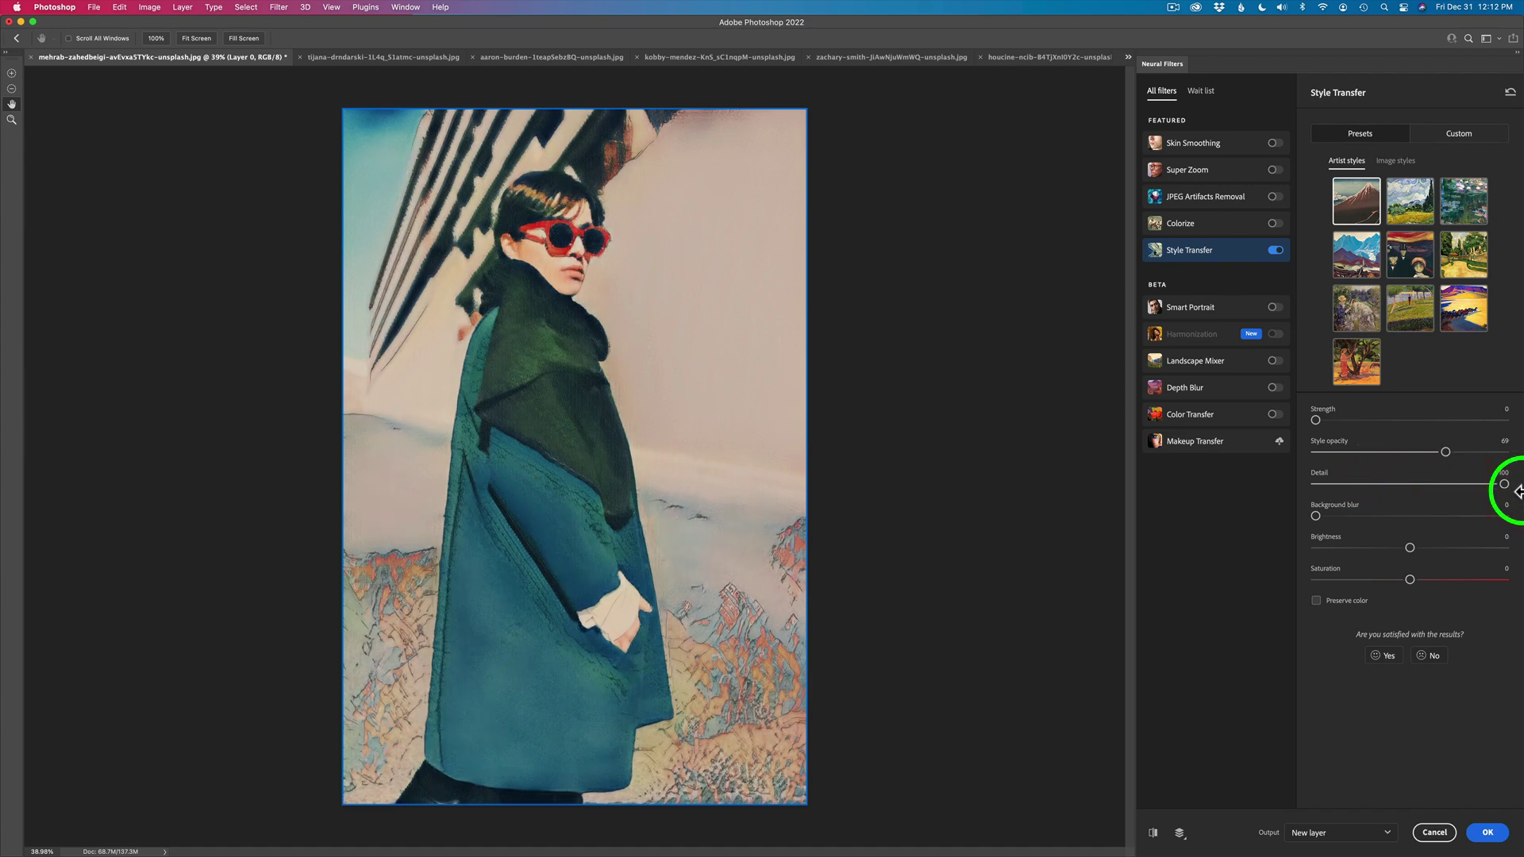
{"action": "left_click_drag", "start_coordinate": [1316, 516], "coordinate": [1394, 524]}
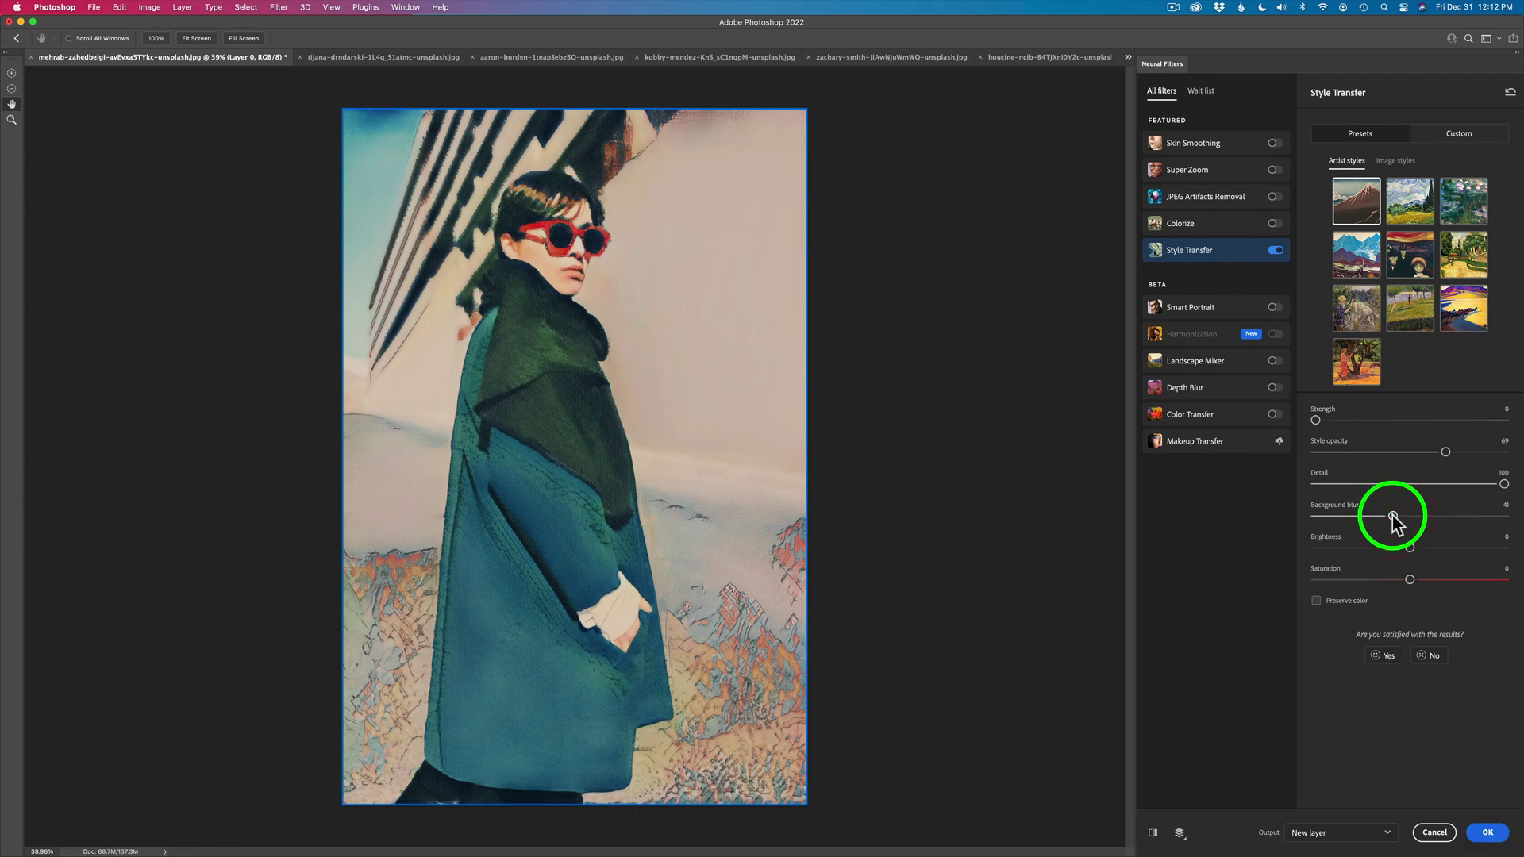
{"action": "left_click_drag", "start_coordinate": [1392, 516], "coordinate": [1293, 514]}
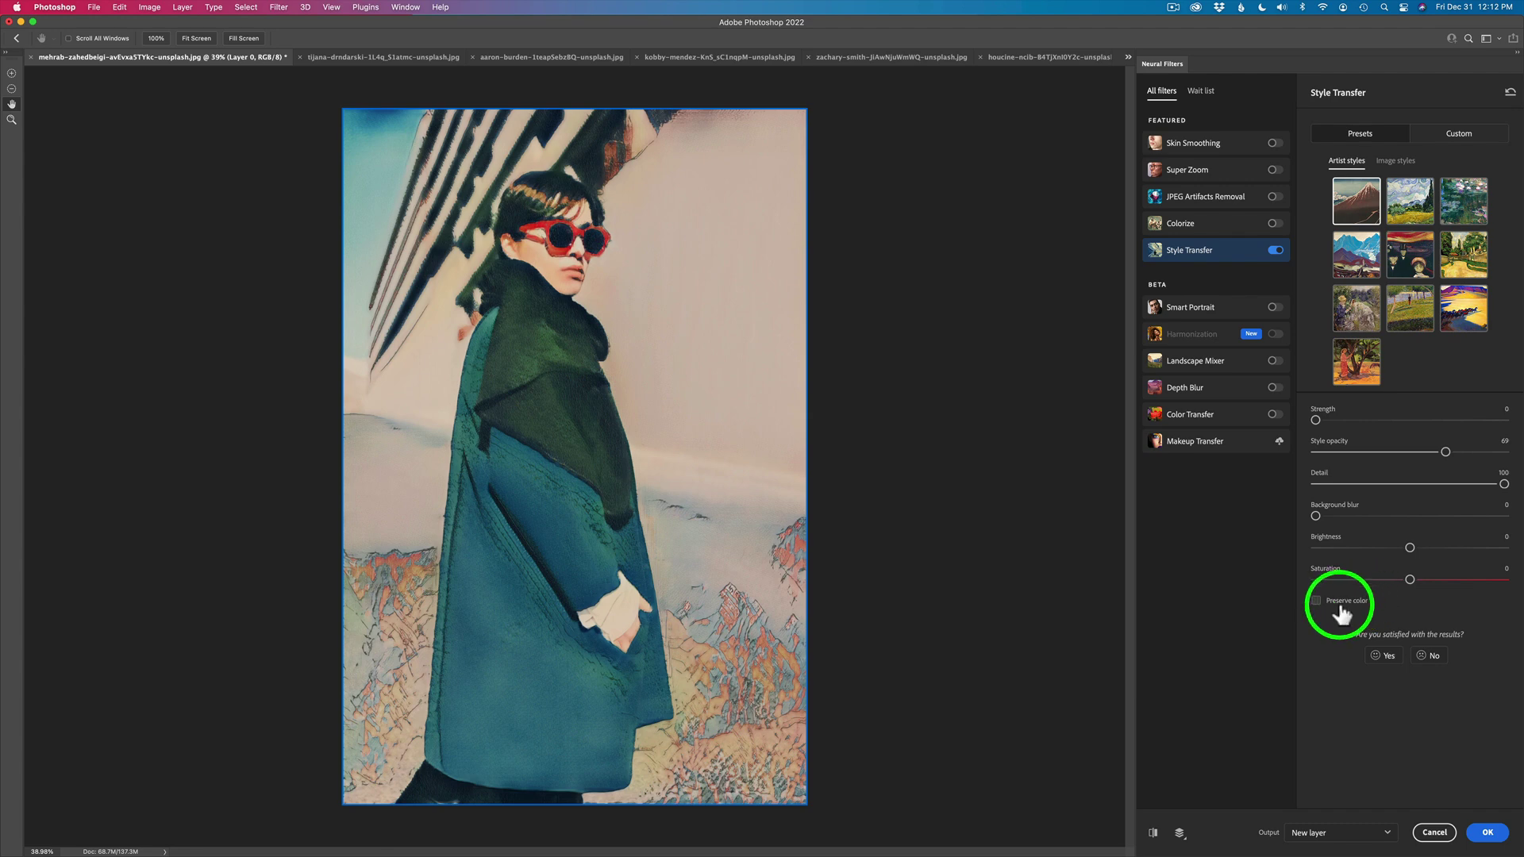
- Test Preserve color, then try the second, third and sixth artist styles, keeping the sixth
{"action": "left_click", "coordinate": [1315, 602]}
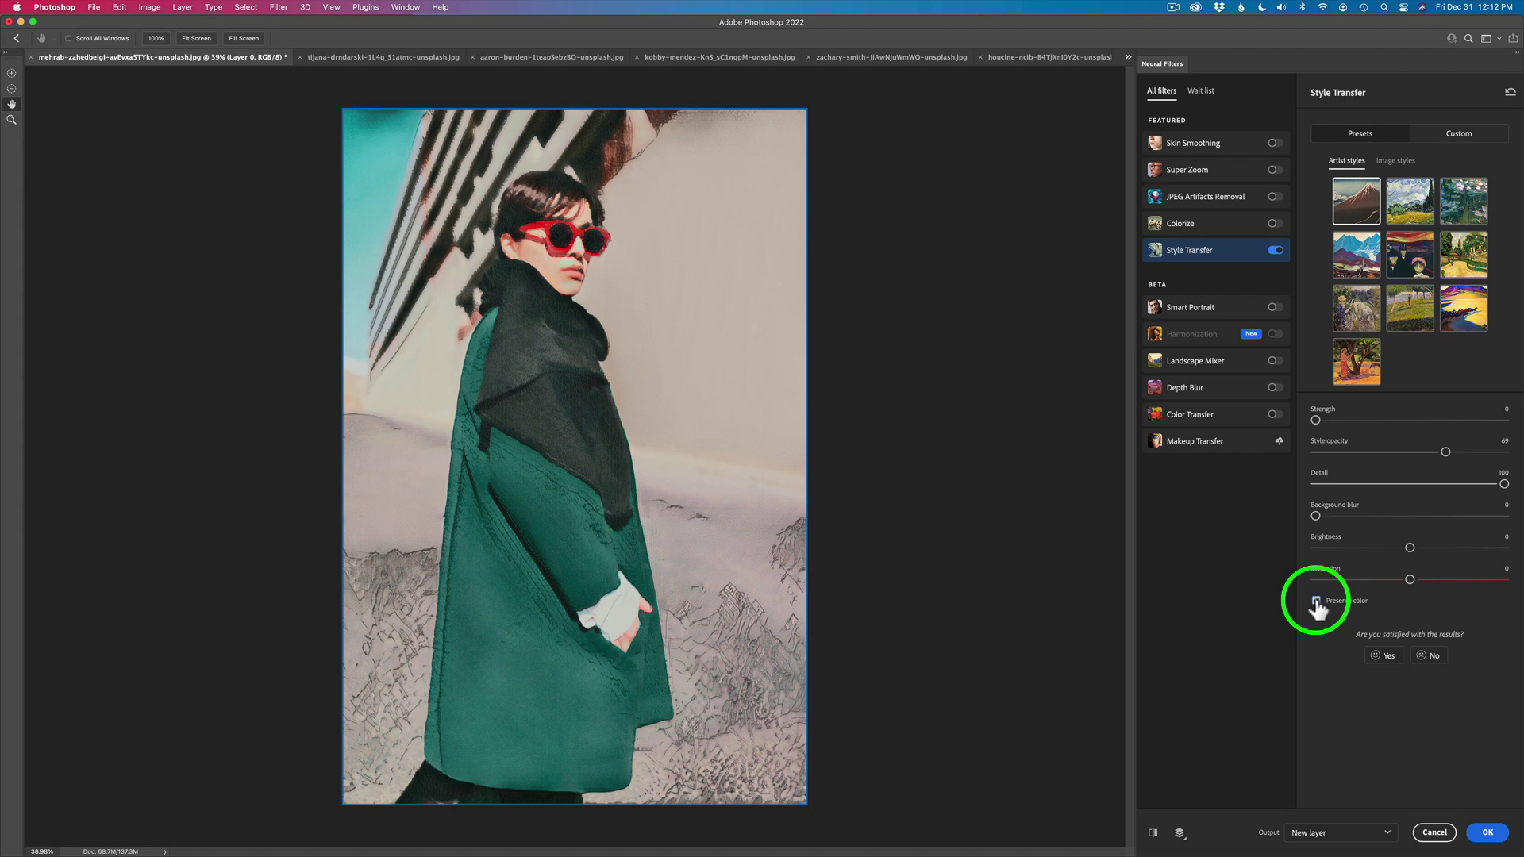
{"action": "left_click", "coordinate": [1315, 601]}
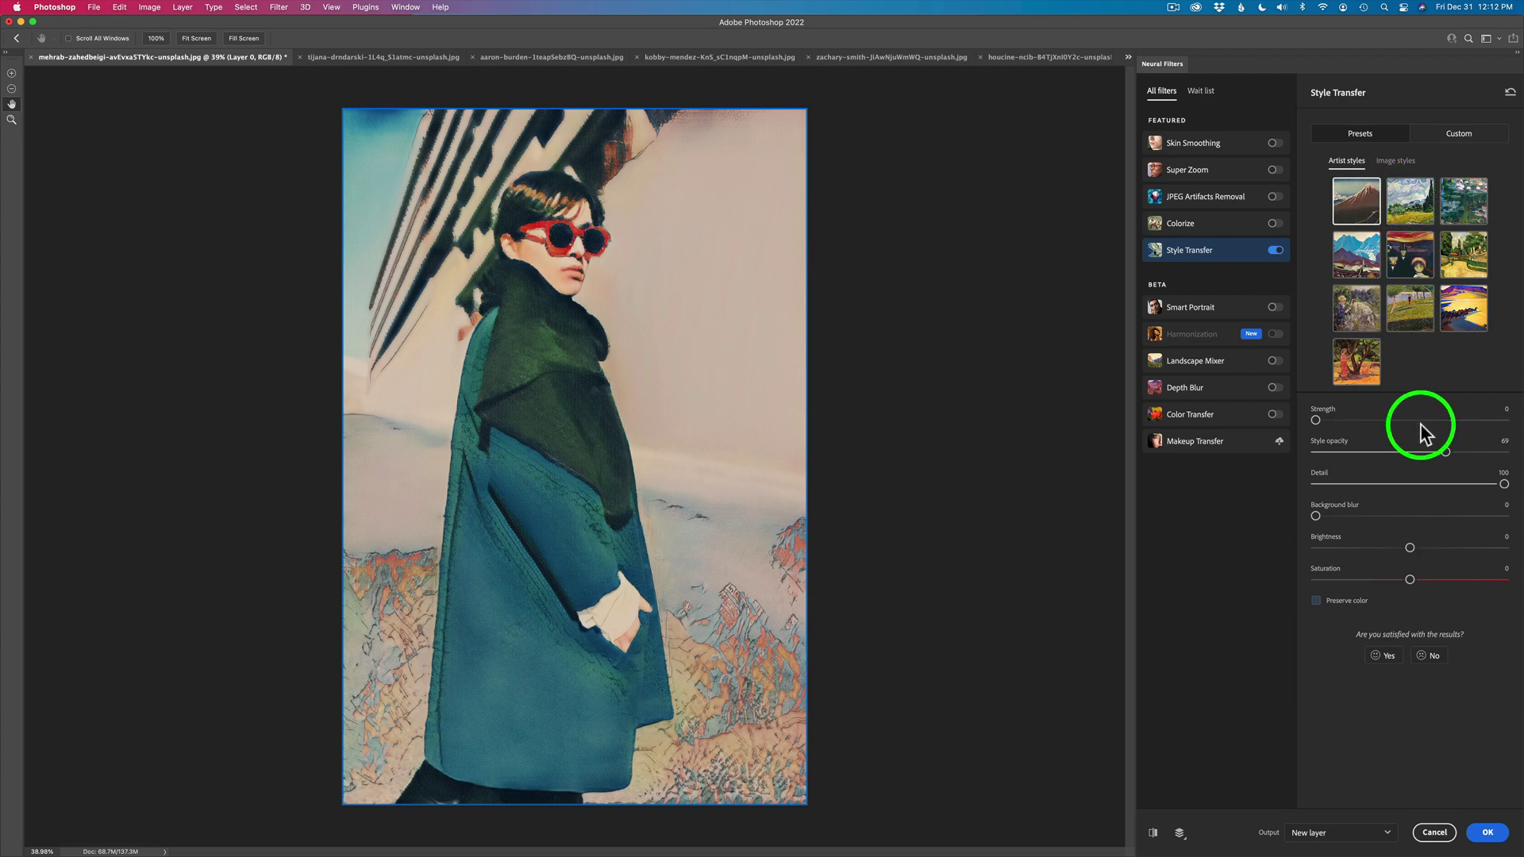
{"action": "left_click", "coordinate": [1410, 203]}
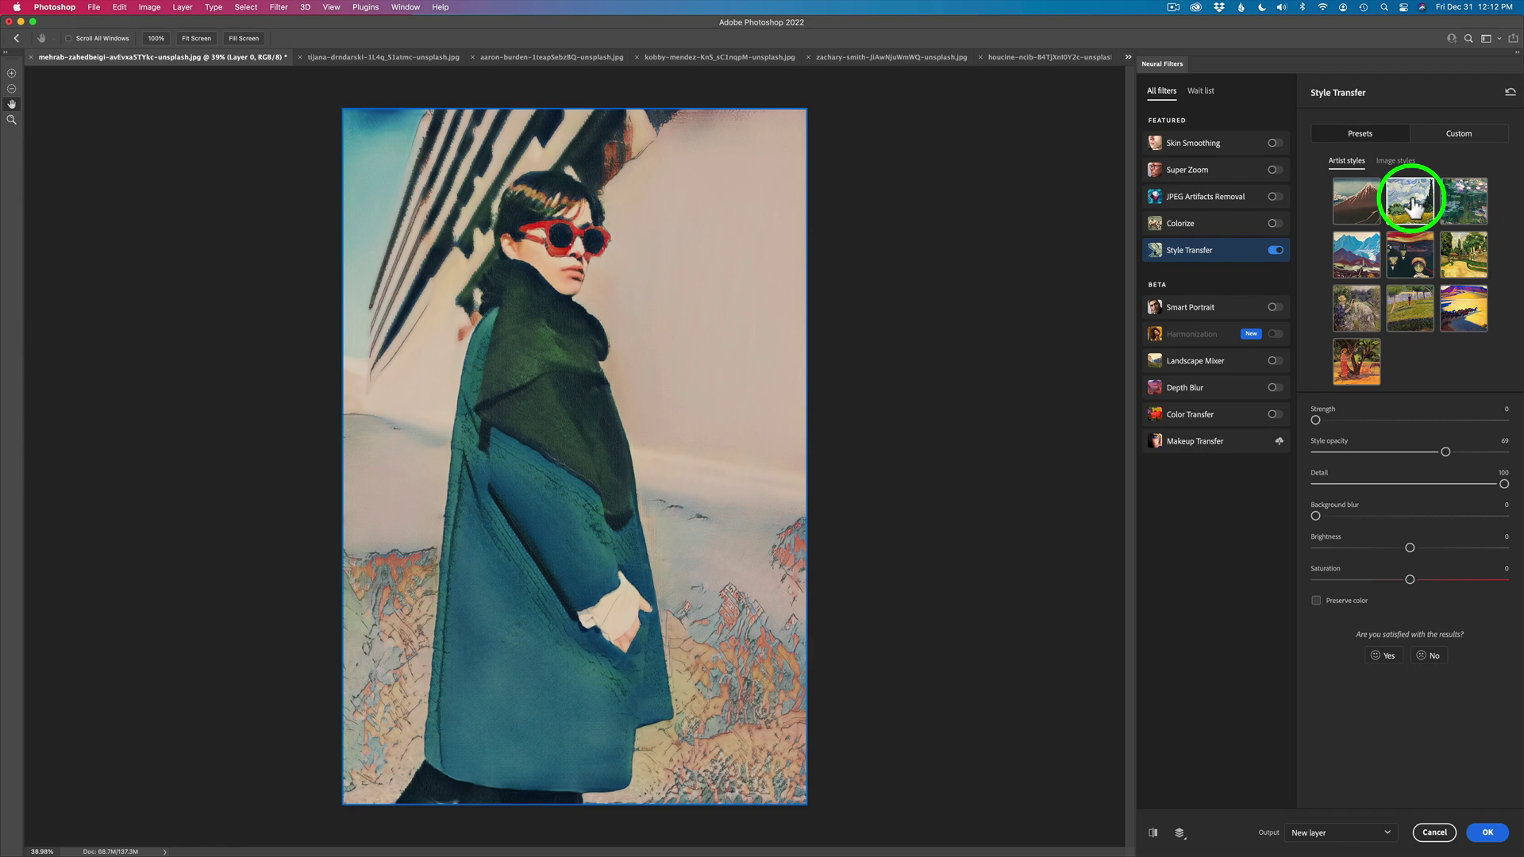
{"action": "left_click", "coordinate": [1457, 213]}
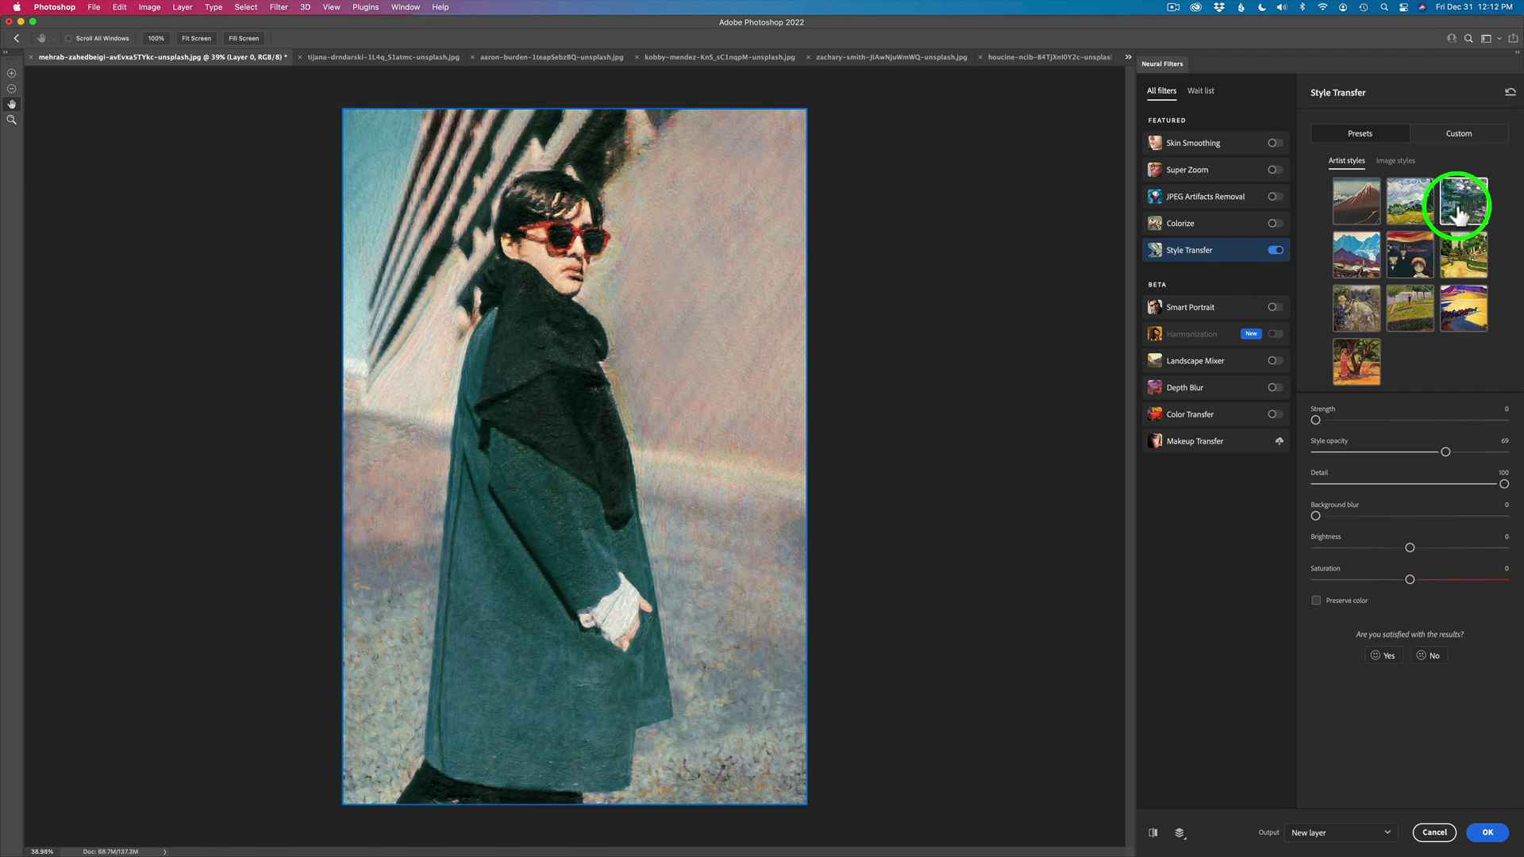
{"action": "left_click", "coordinate": [1463, 256]}
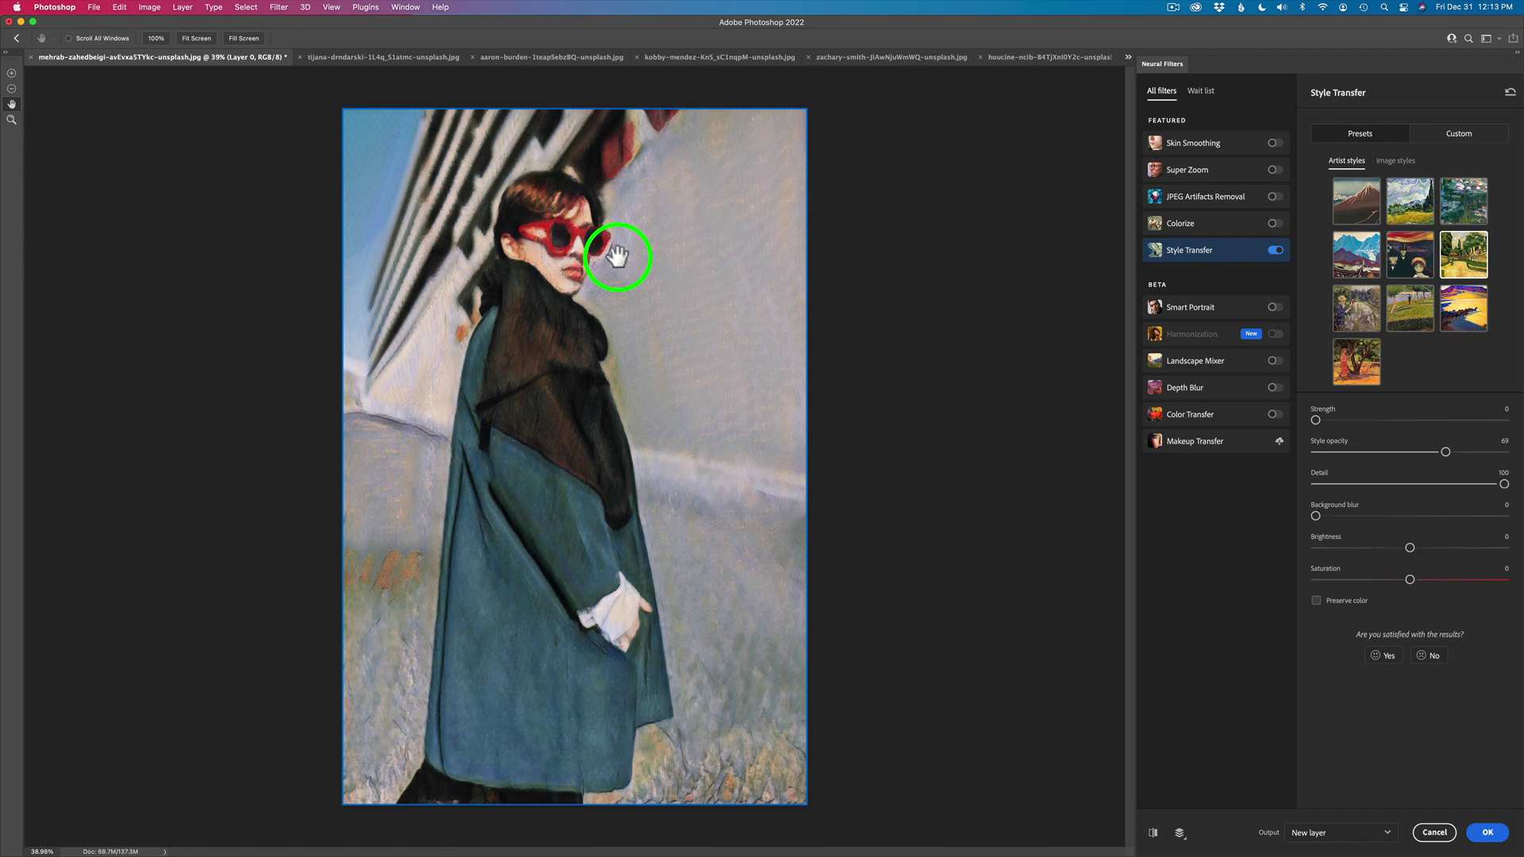
- Apply the style as new Layer 1 and spot-heal the patch beside the sunglasses
{"action": "left_click", "coordinate": [1487, 831]}
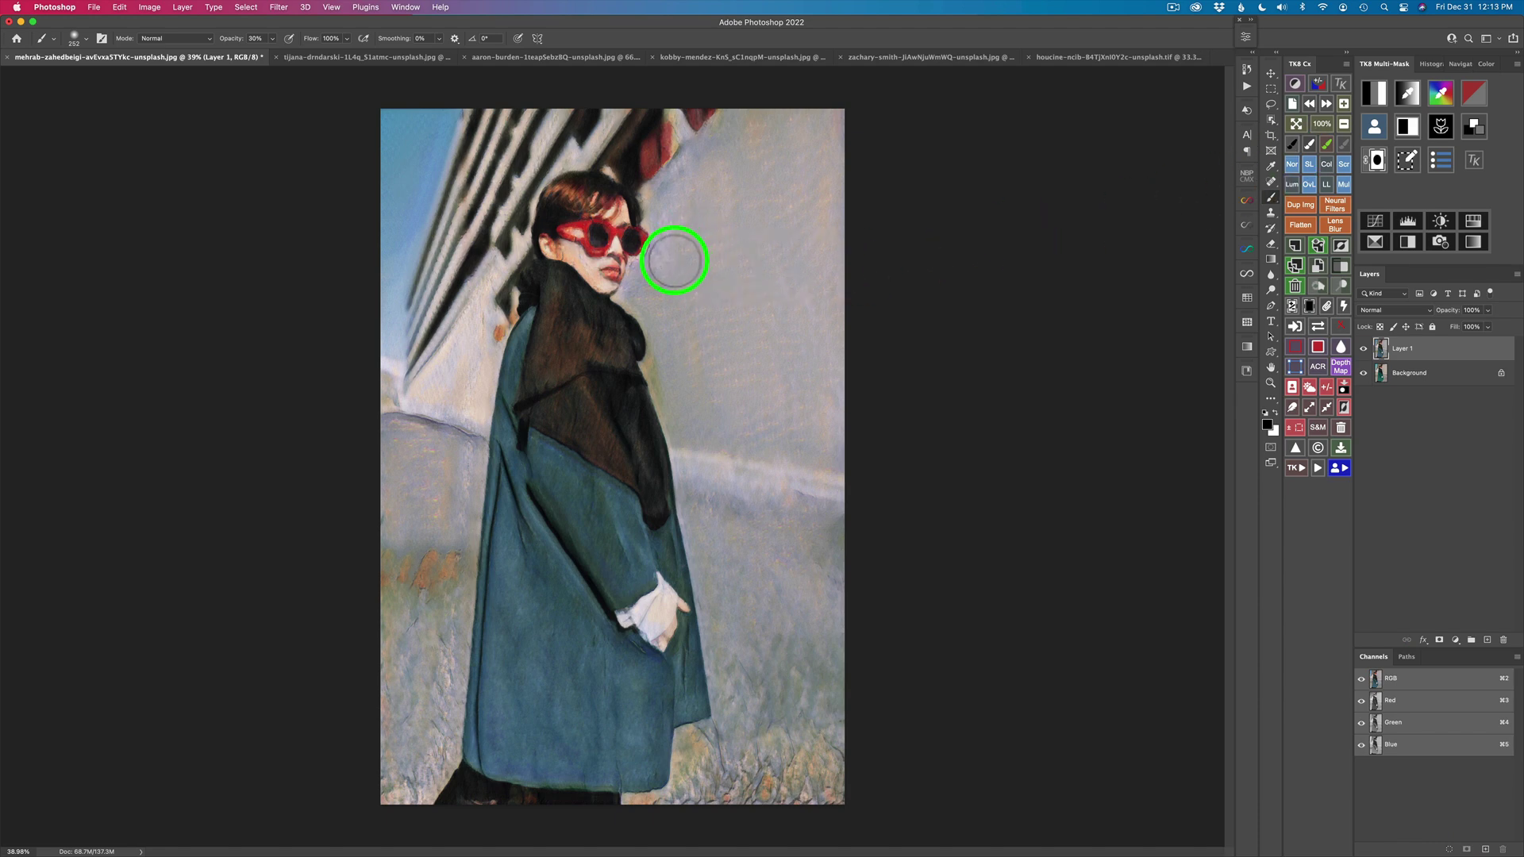
{"action": "key", "text": "j"}
{"action": "left_click", "coordinate": [649, 249]}
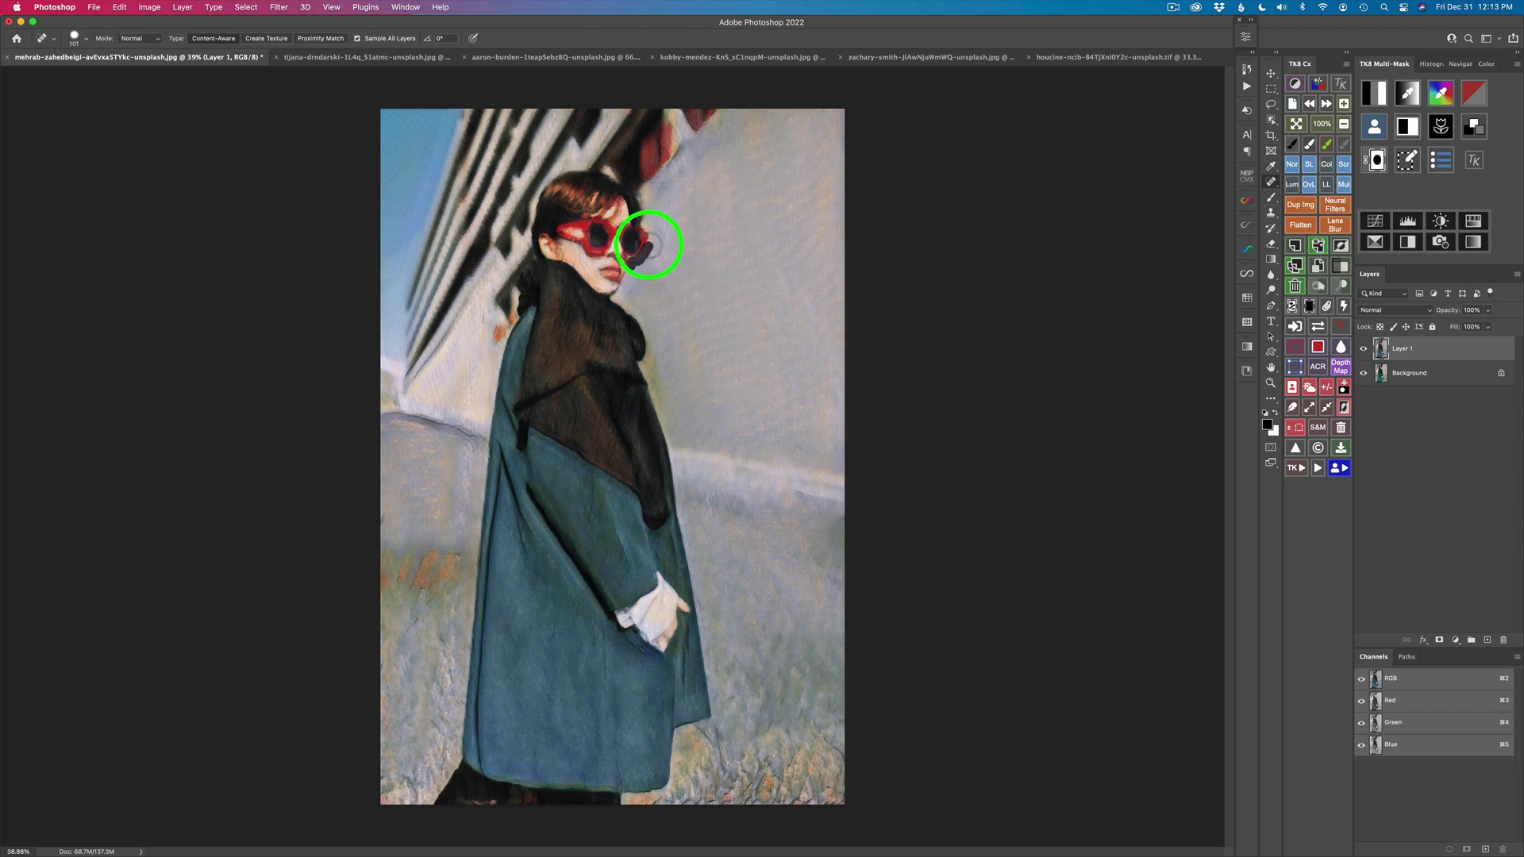
{"action": "left_click", "coordinate": [642, 256]}
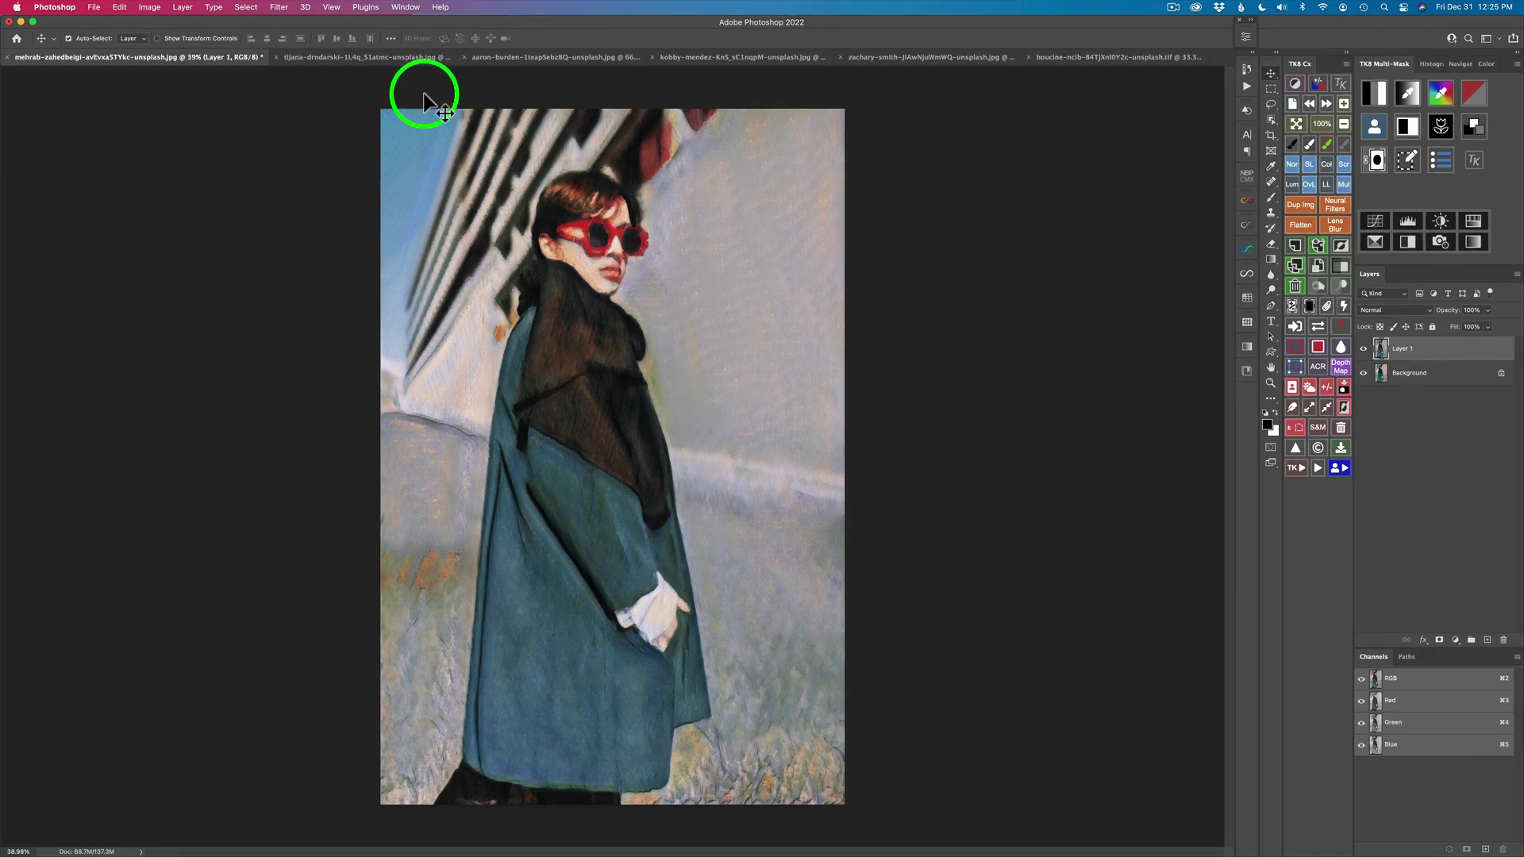
- Switch to the Christmas lantern photo and open Neural Filters
{"action": "left_click", "coordinate": [370, 59]}
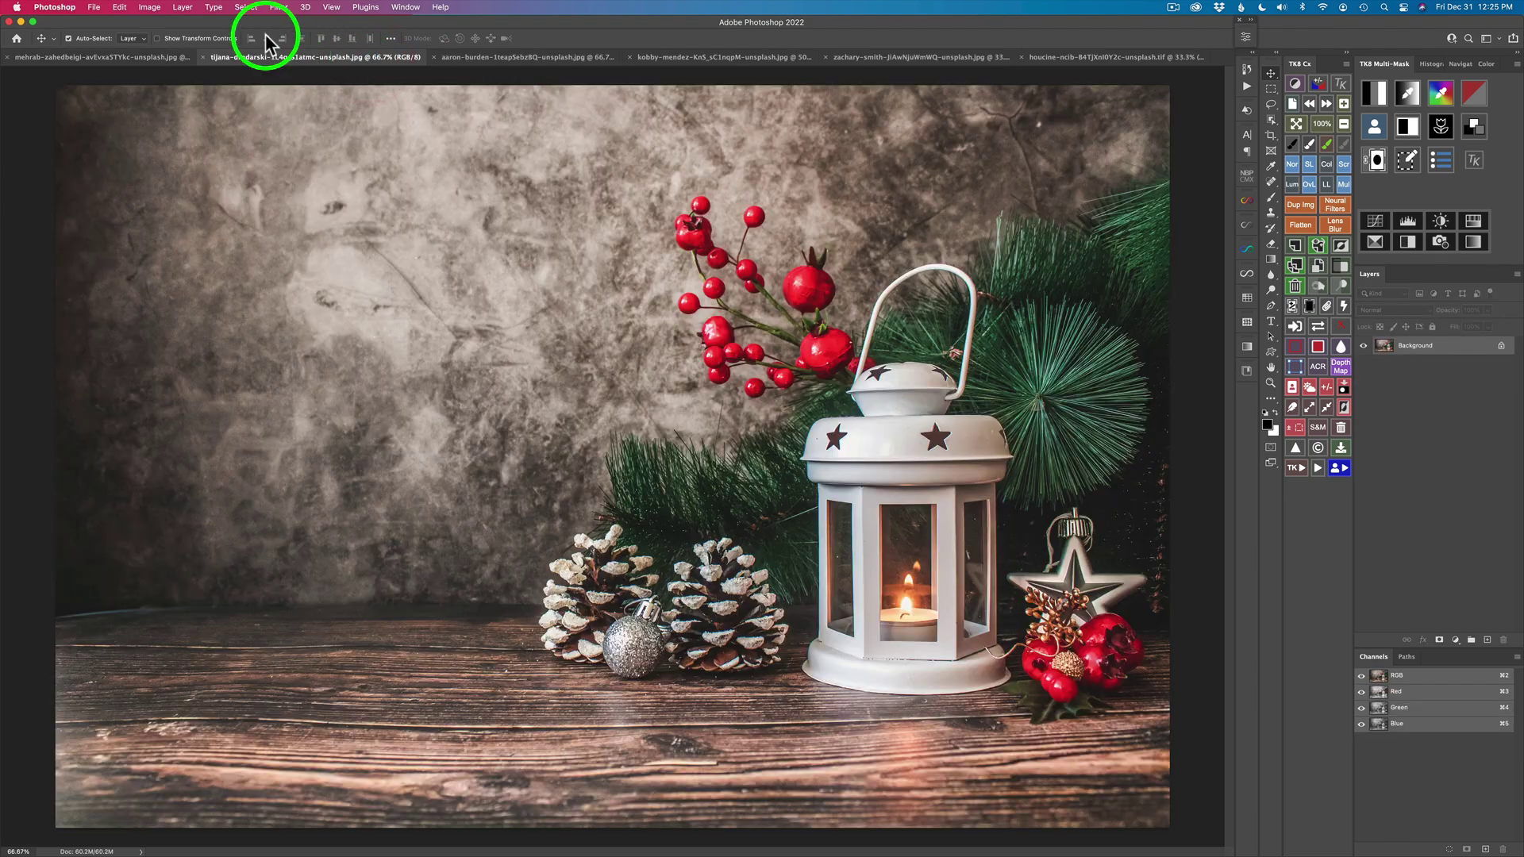
{"action": "left_click", "coordinate": [280, 8]}
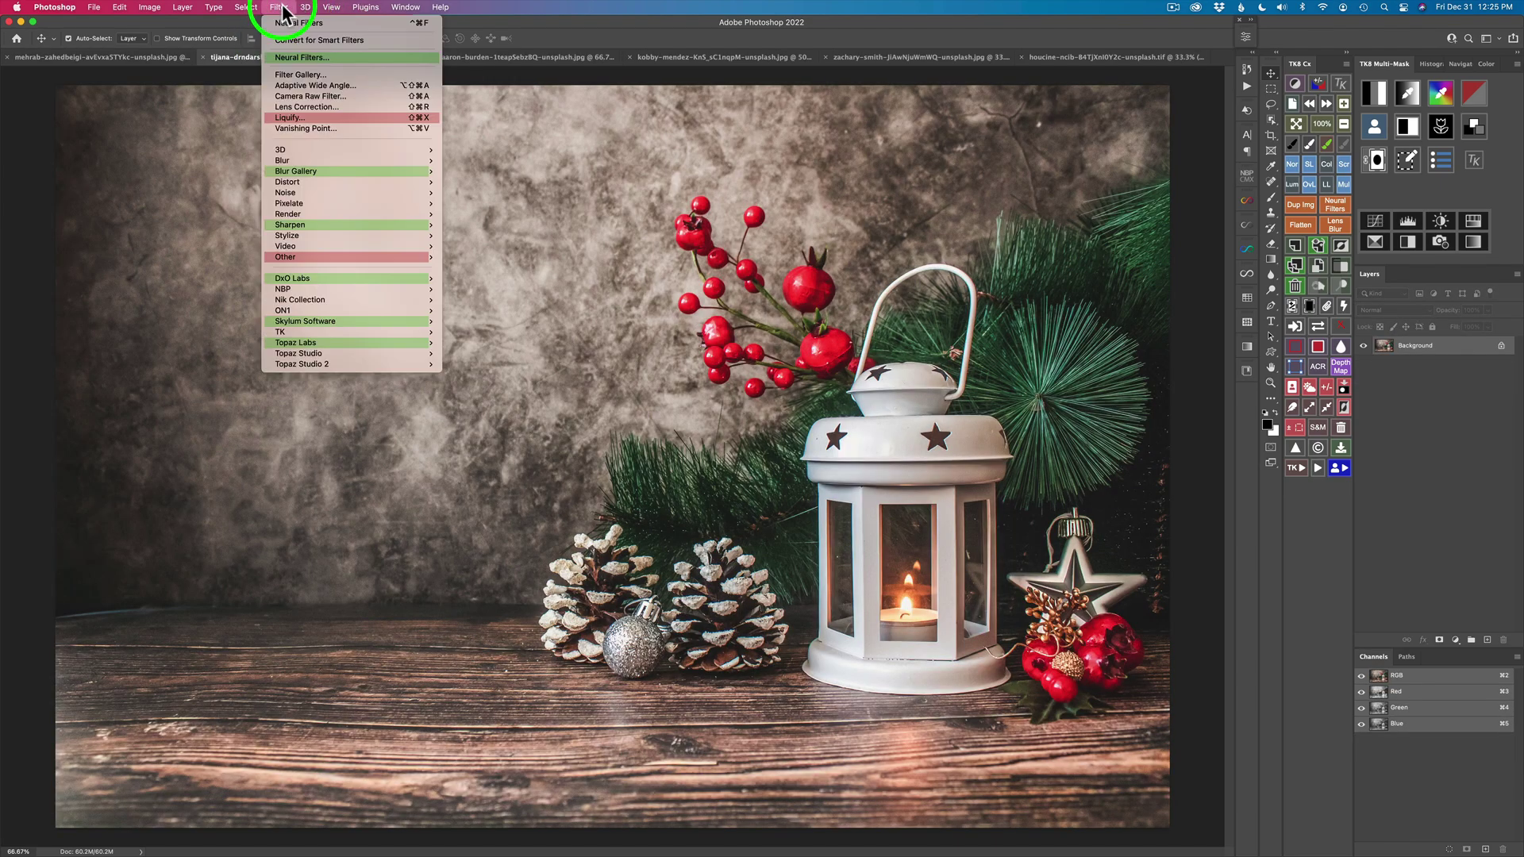
{"action": "left_click", "coordinate": [300, 57]}
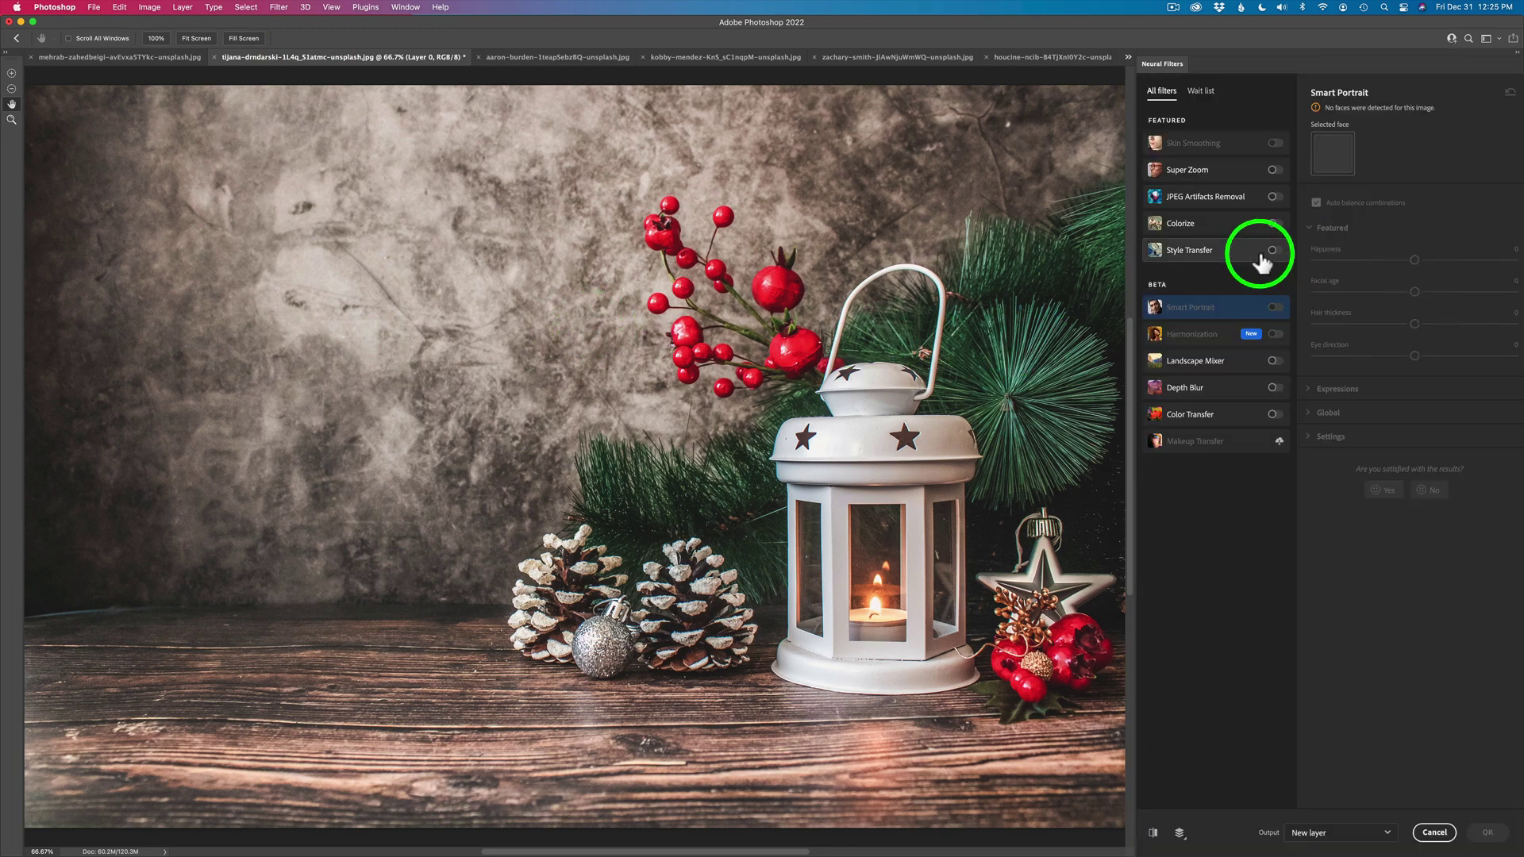
- Enable Style Transfer and try artist styles, settling on the seventh impressionist one
{"action": "left_click", "coordinate": [1272, 250]}
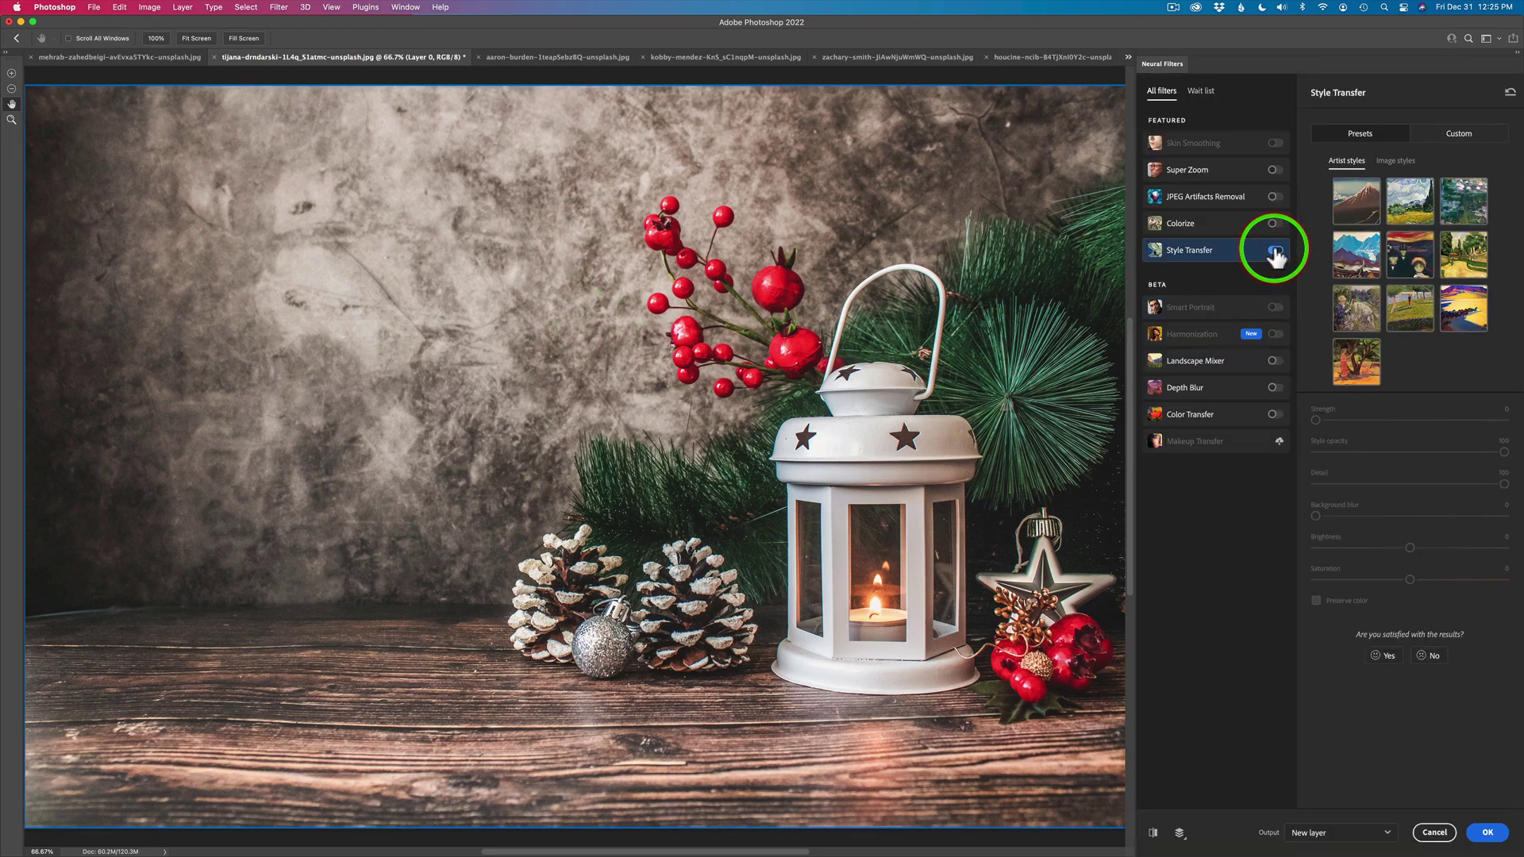
{"action": "left_click", "coordinate": [1357, 208]}
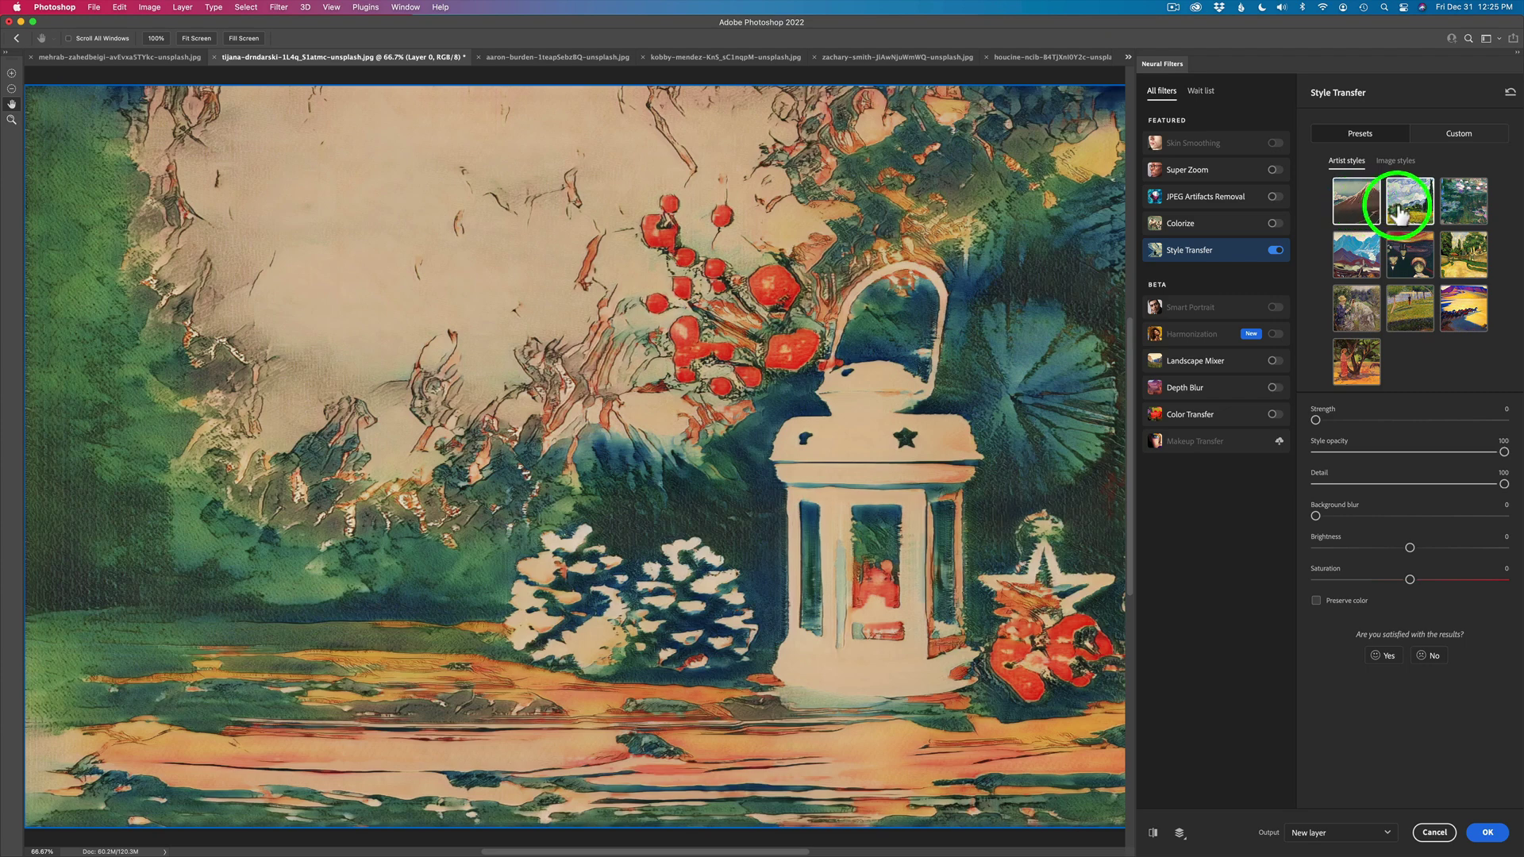
{"action": "left_click", "coordinate": [1398, 213]}
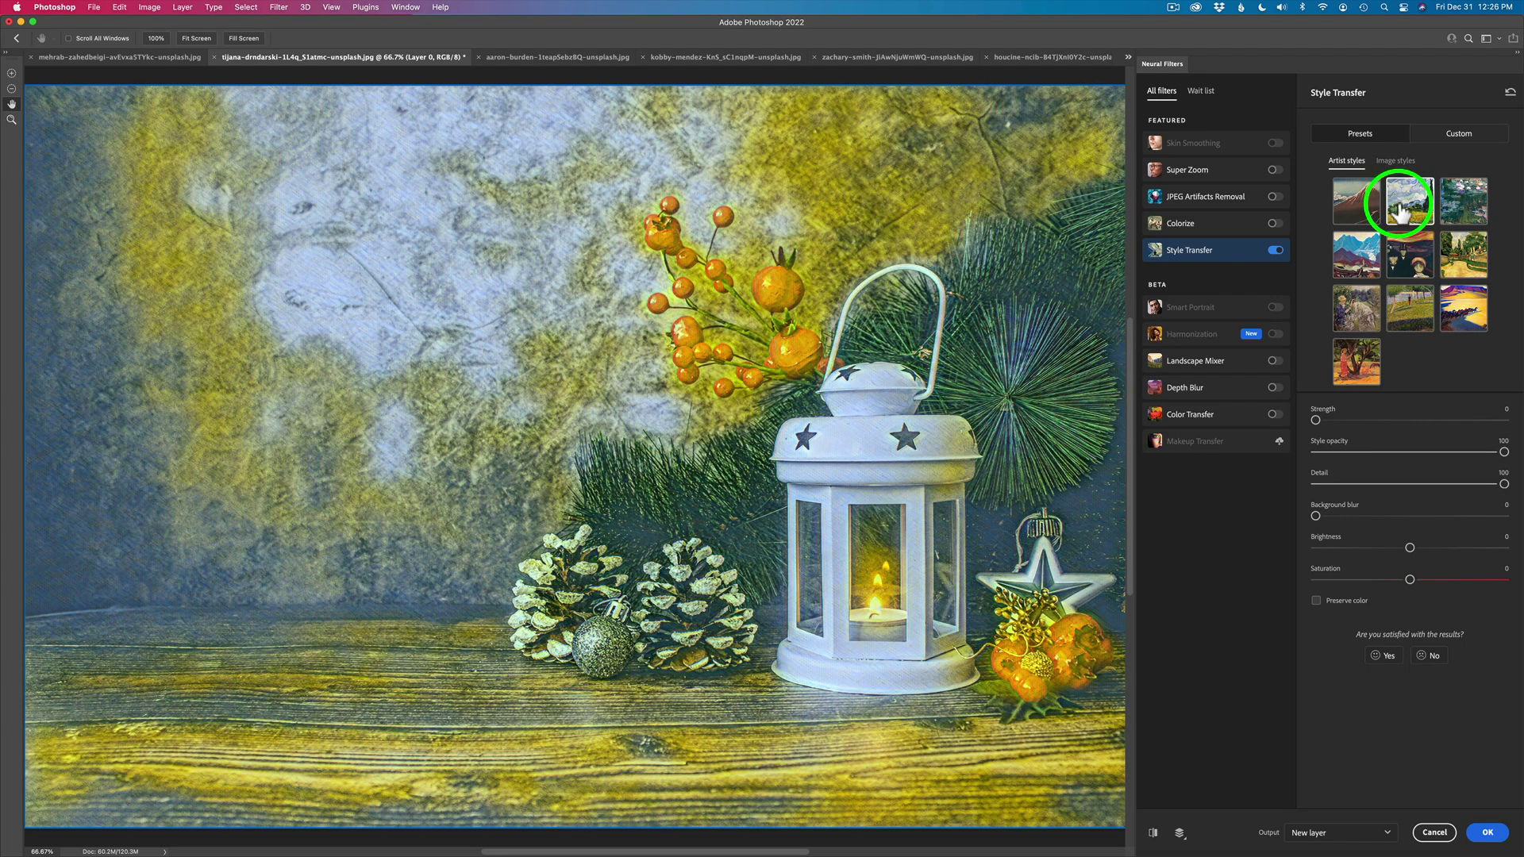
{"action": "left_click", "coordinate": [1359, 308]}
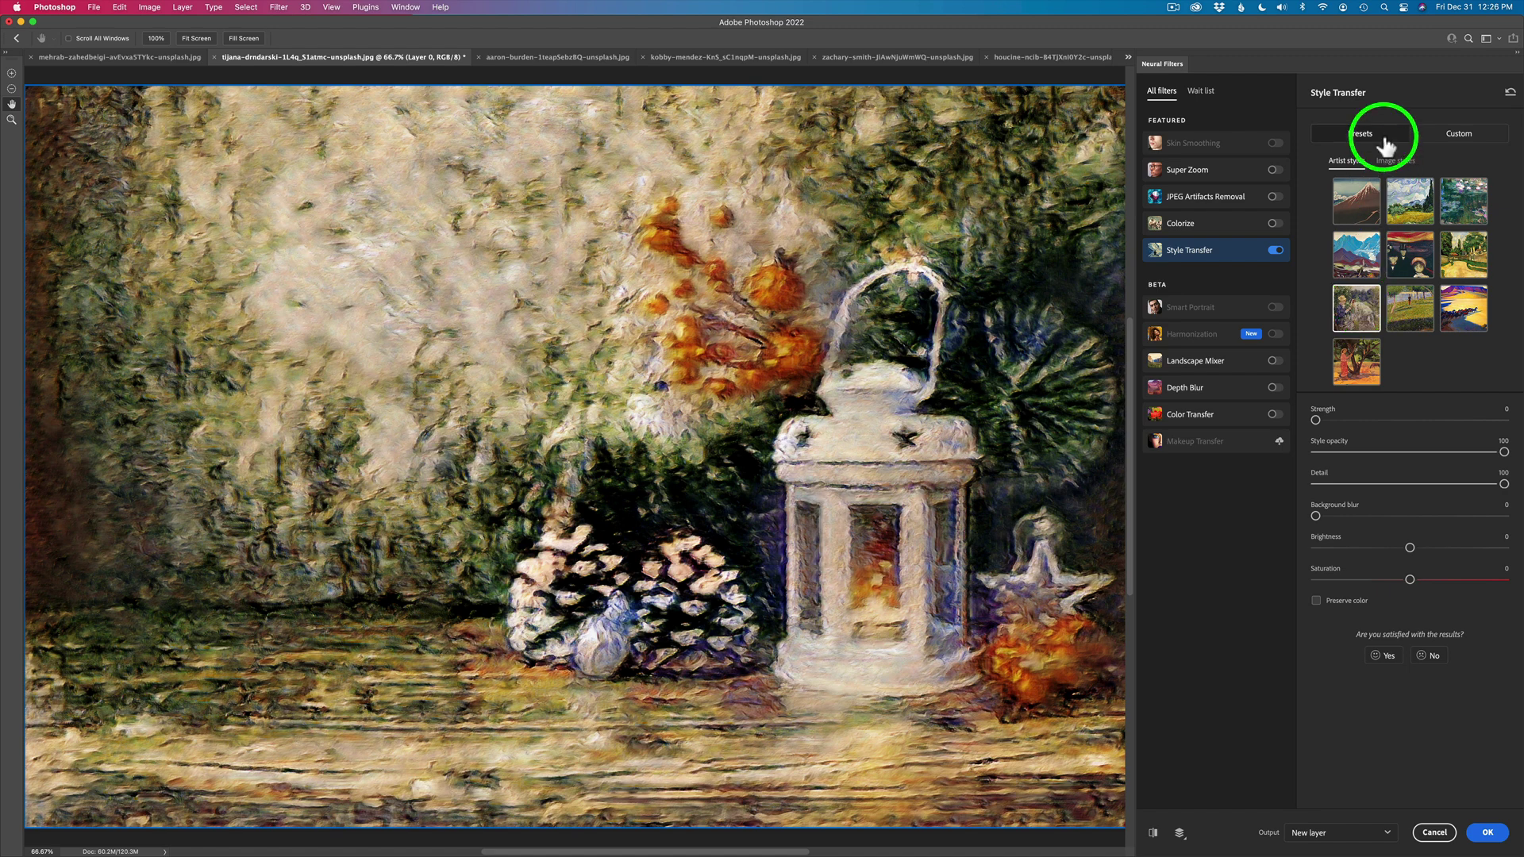
- Try several Image styles on the lantern, pick Starry Night, and enable Preserve color
{"action": "left_click", "coordinate": [1397, 161]}
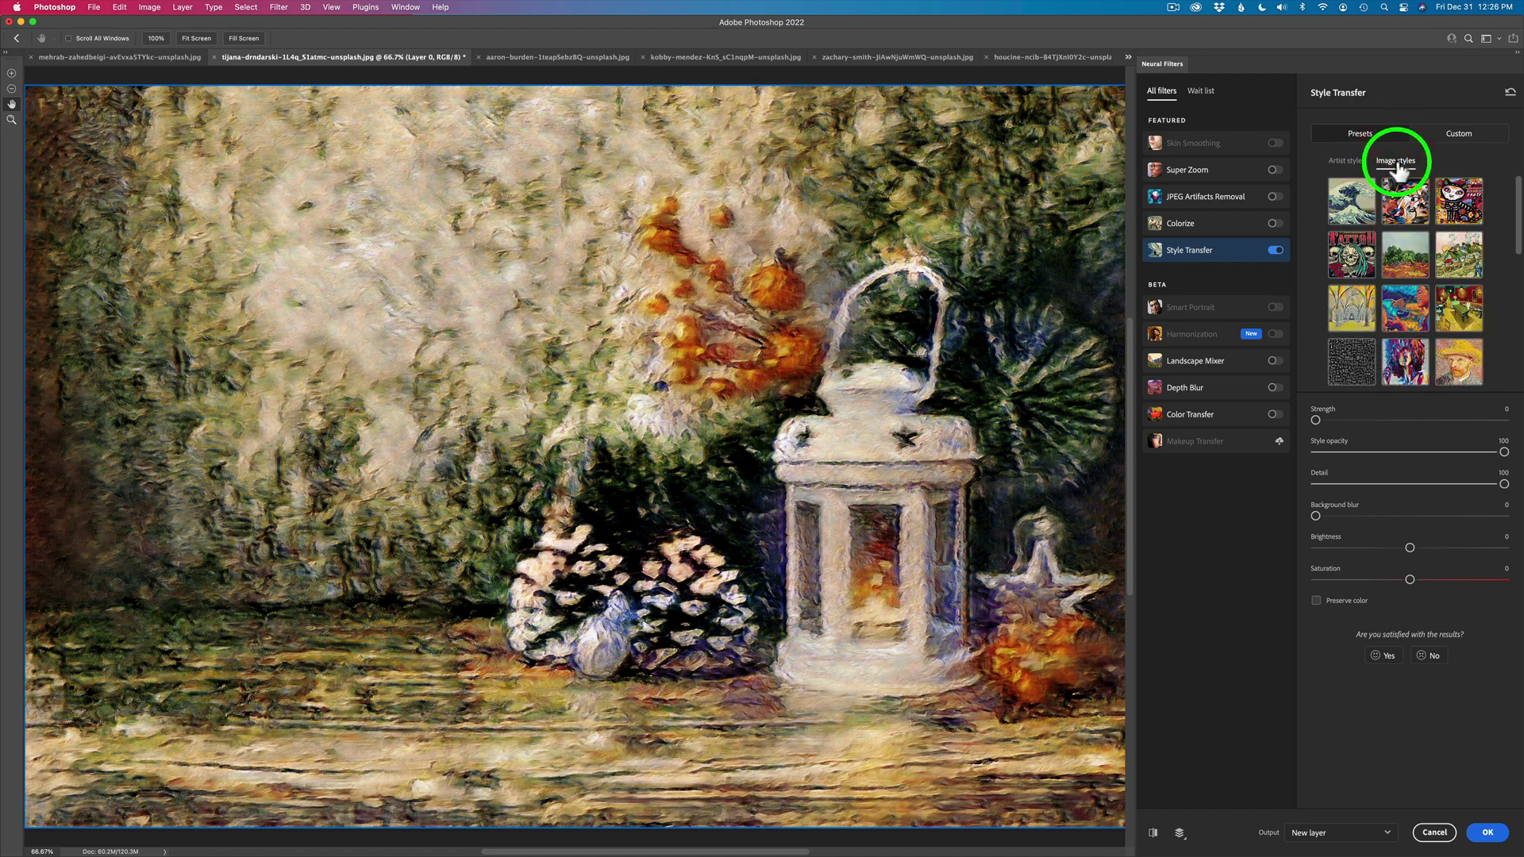
{"action": "left_click", "coordinate": [1353, 205]}
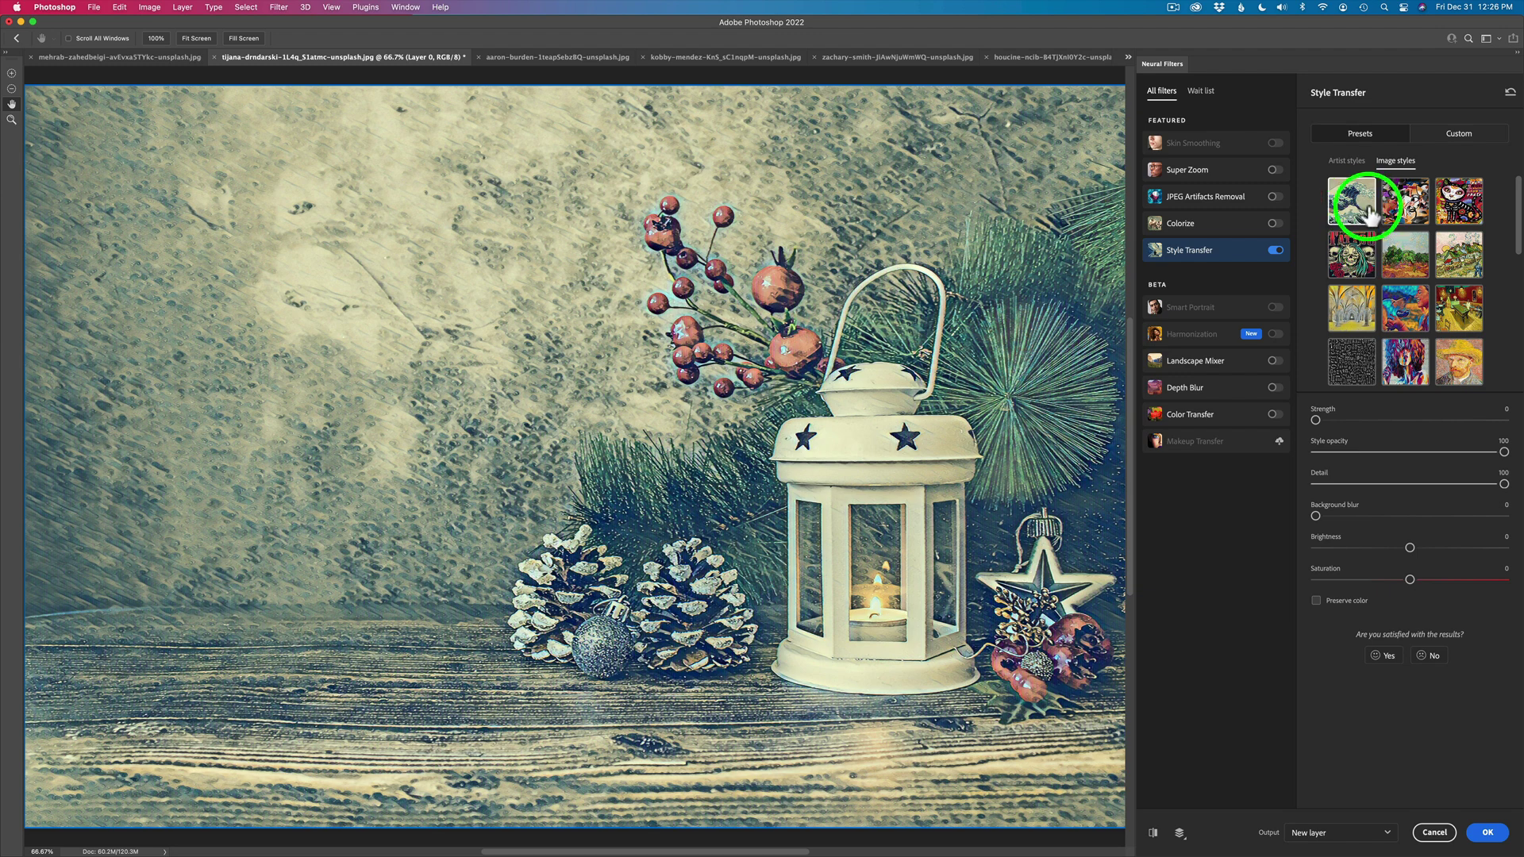
{"action": "left_click", "coordinate": [1460, 255]}
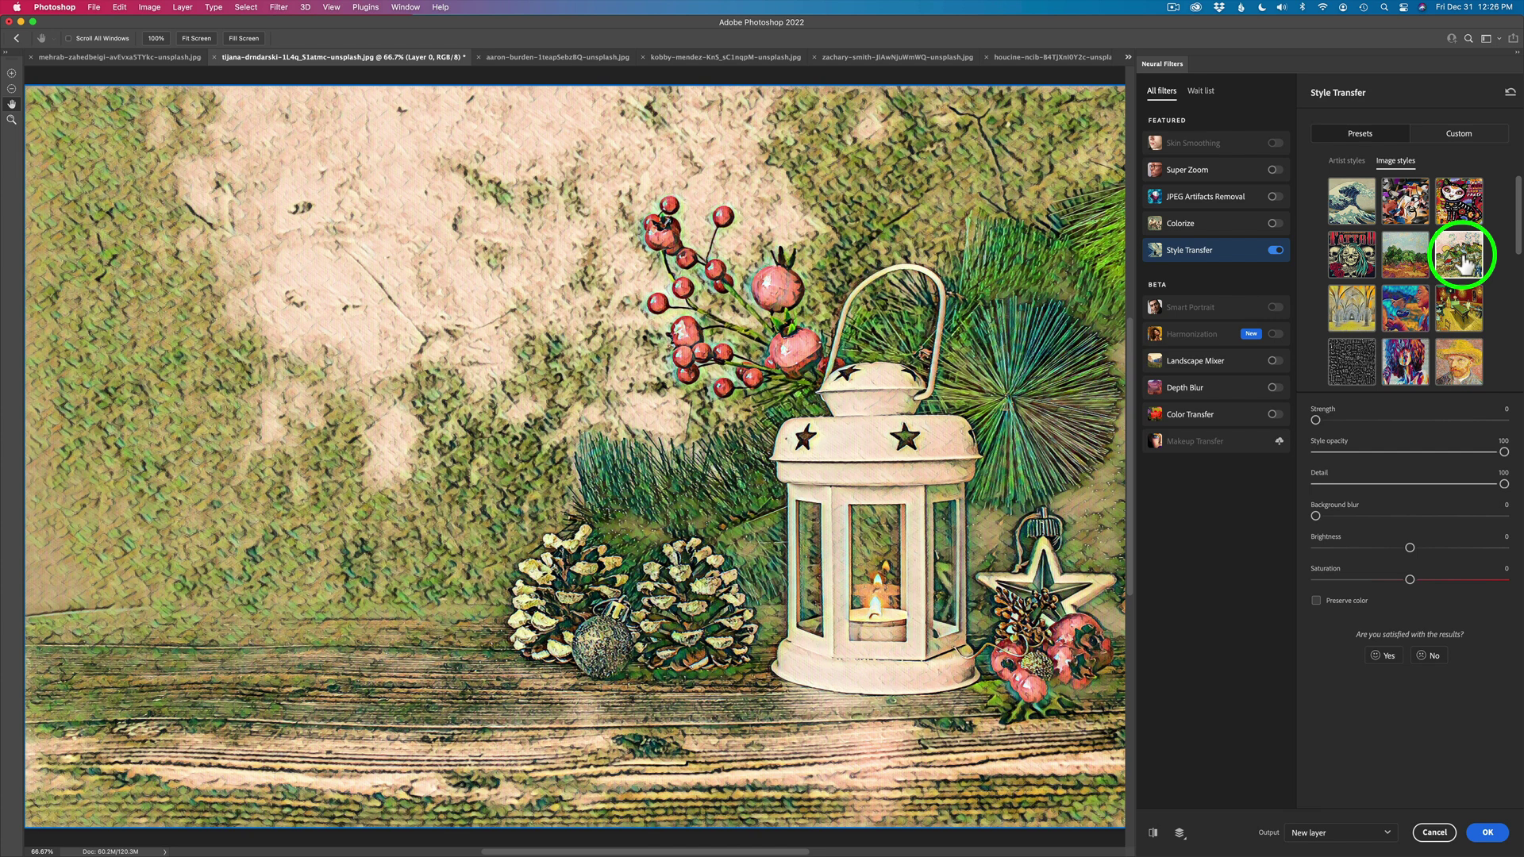
{"action": "scroll", "coordinate": [1359, 362], "scroll_direction": "down", "scroll_amount": 3}
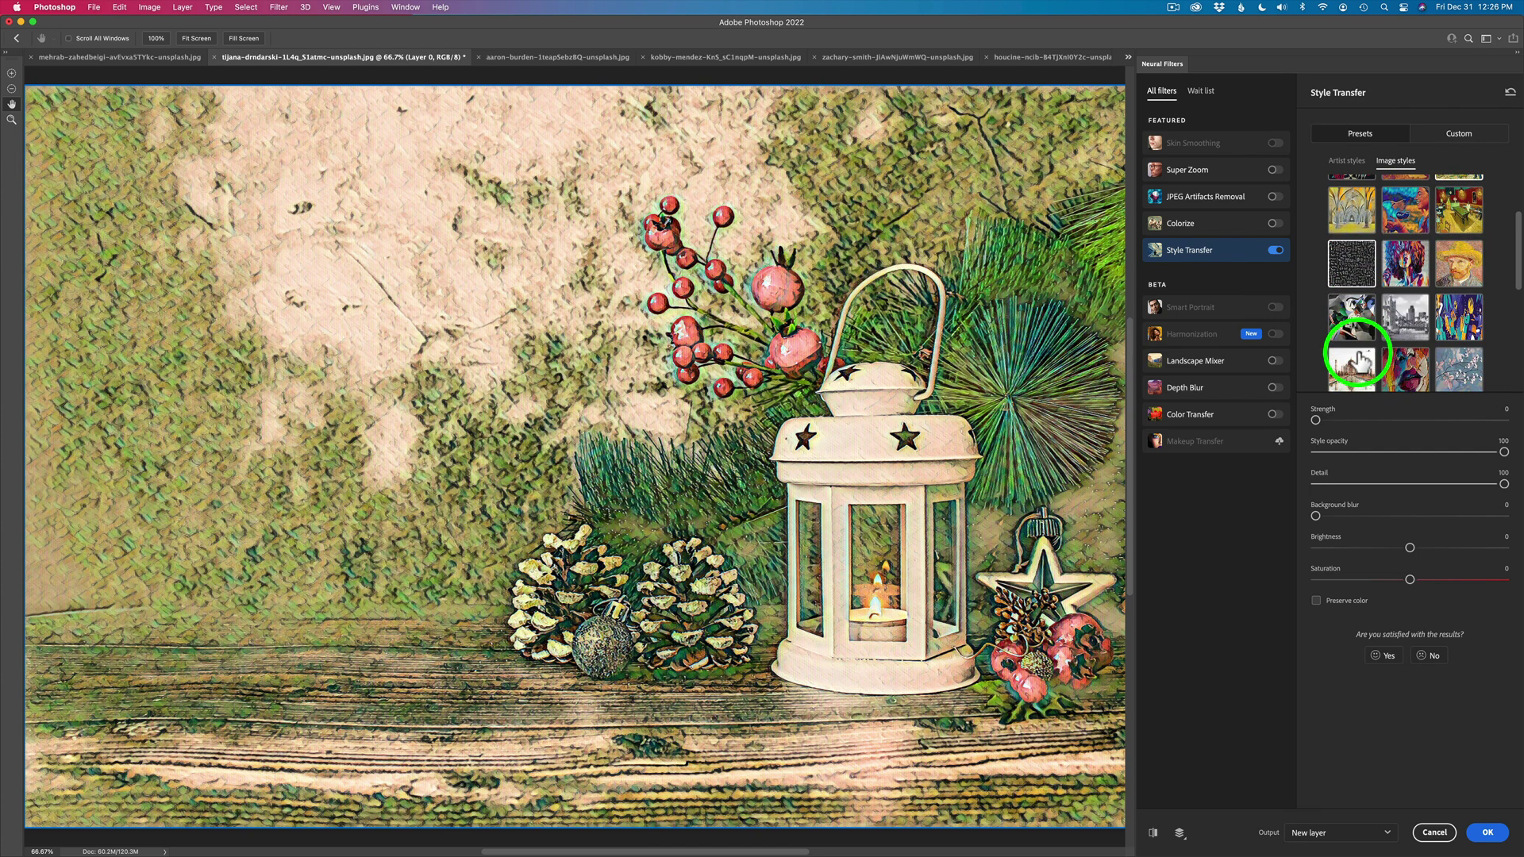
{"action": "left_click", "coordinate": [1355, 275]}
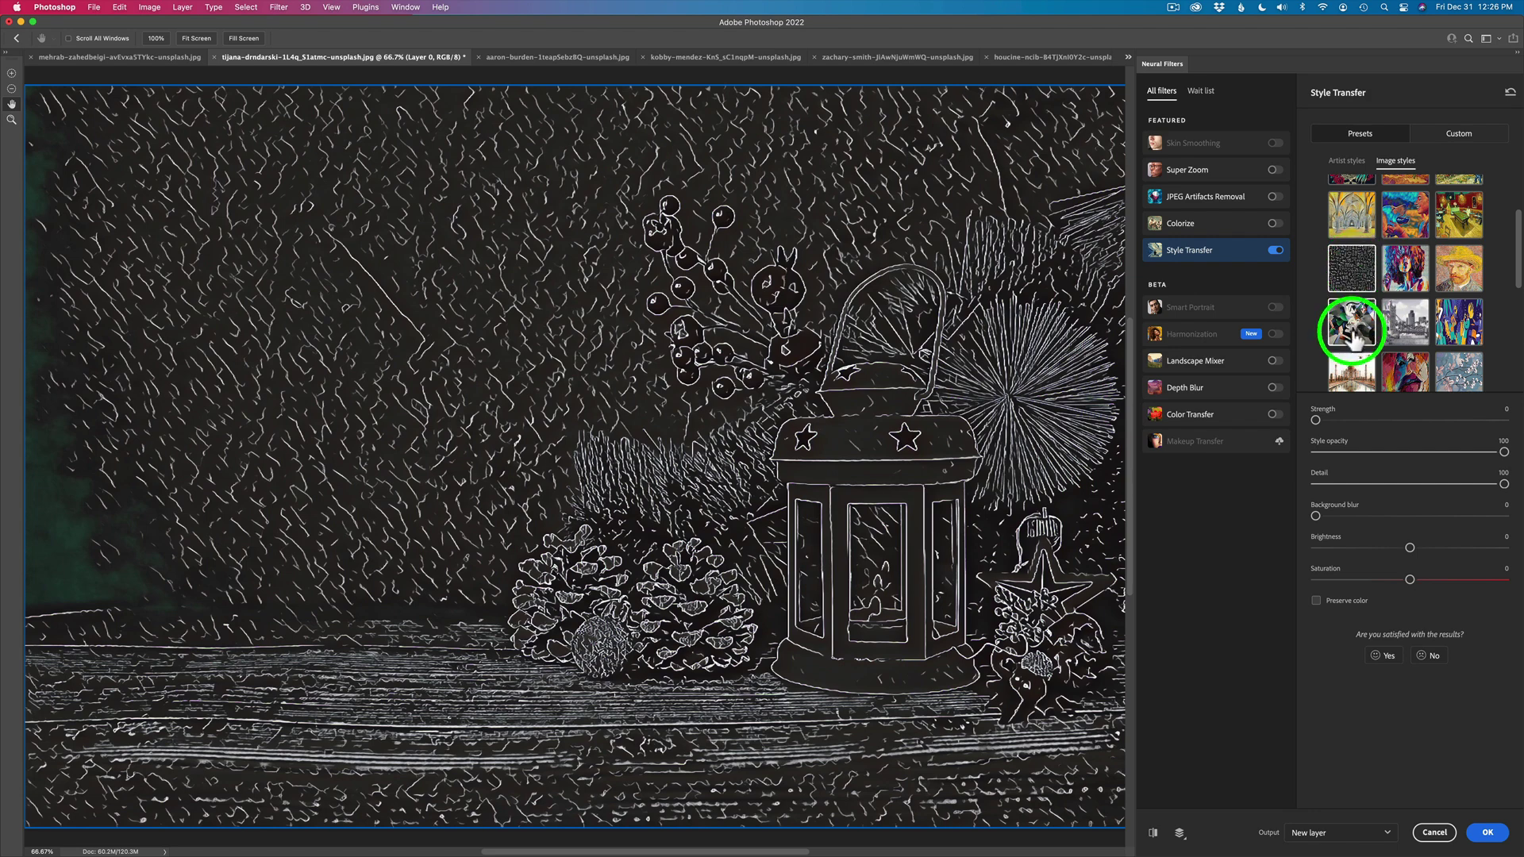
{"action": "left_click", "coordinate": [1464, 324]}
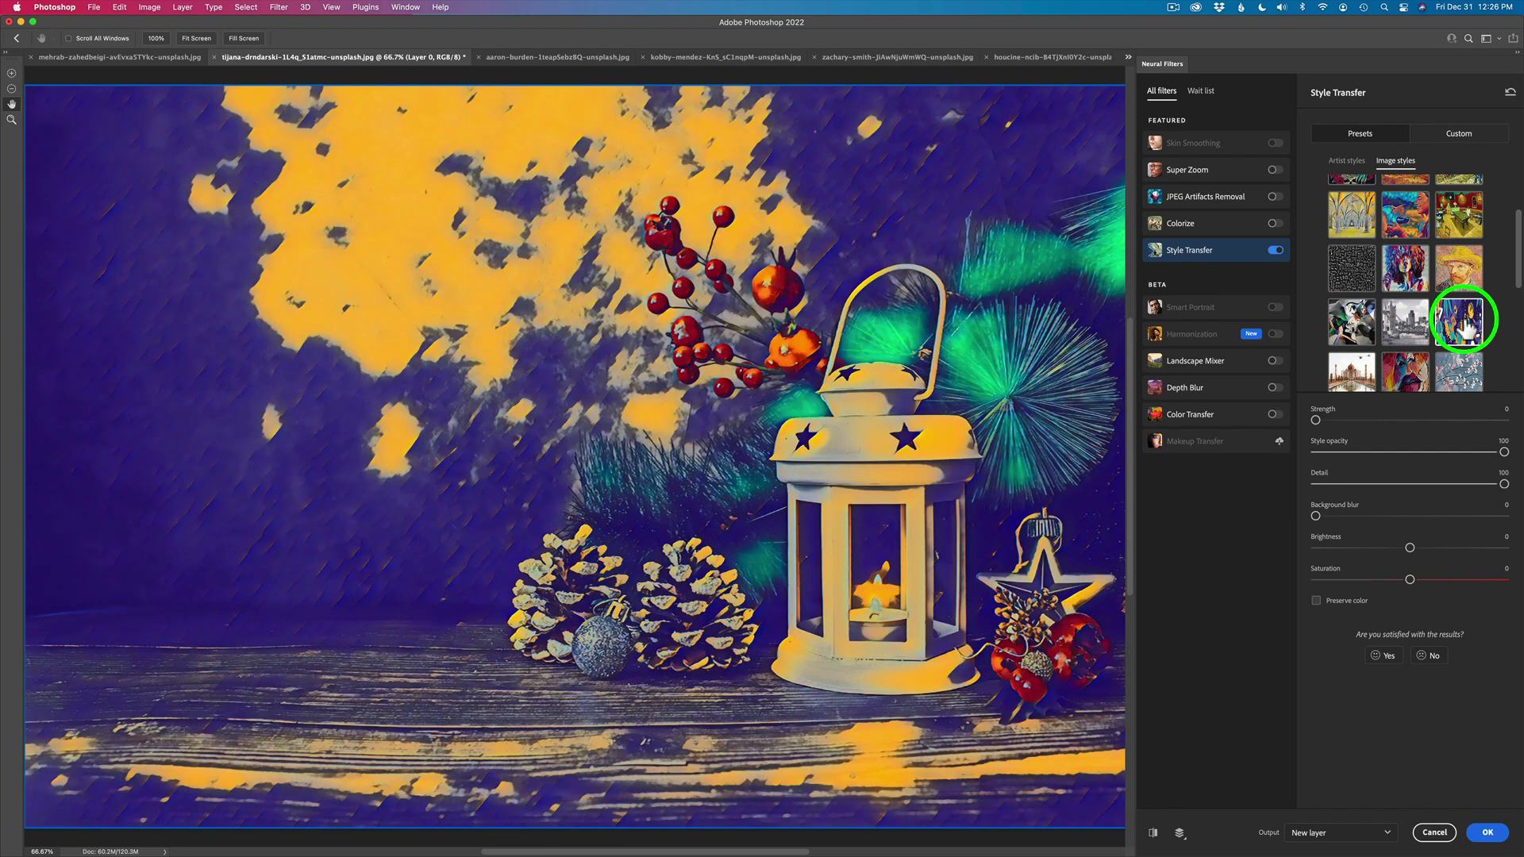
{"action": "scroll", "coordinate": [1464, 325], "scroll_direction": "down", "scroll_amount": 2}
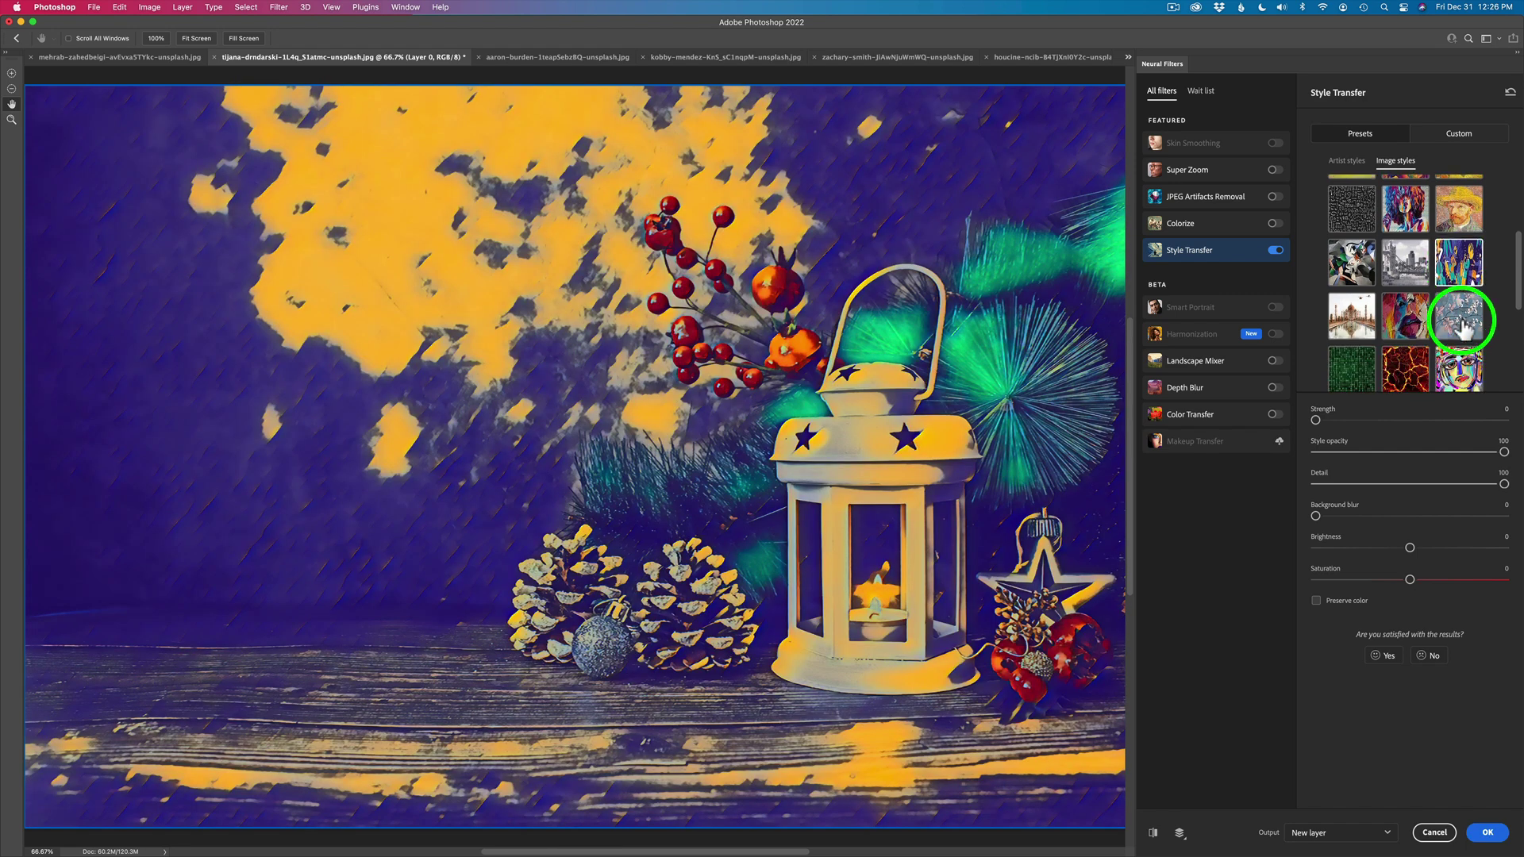
{"action": "scroll", "coordinate": [1460, 322], "scroll_direction": "down", "scroll_amount": 2}
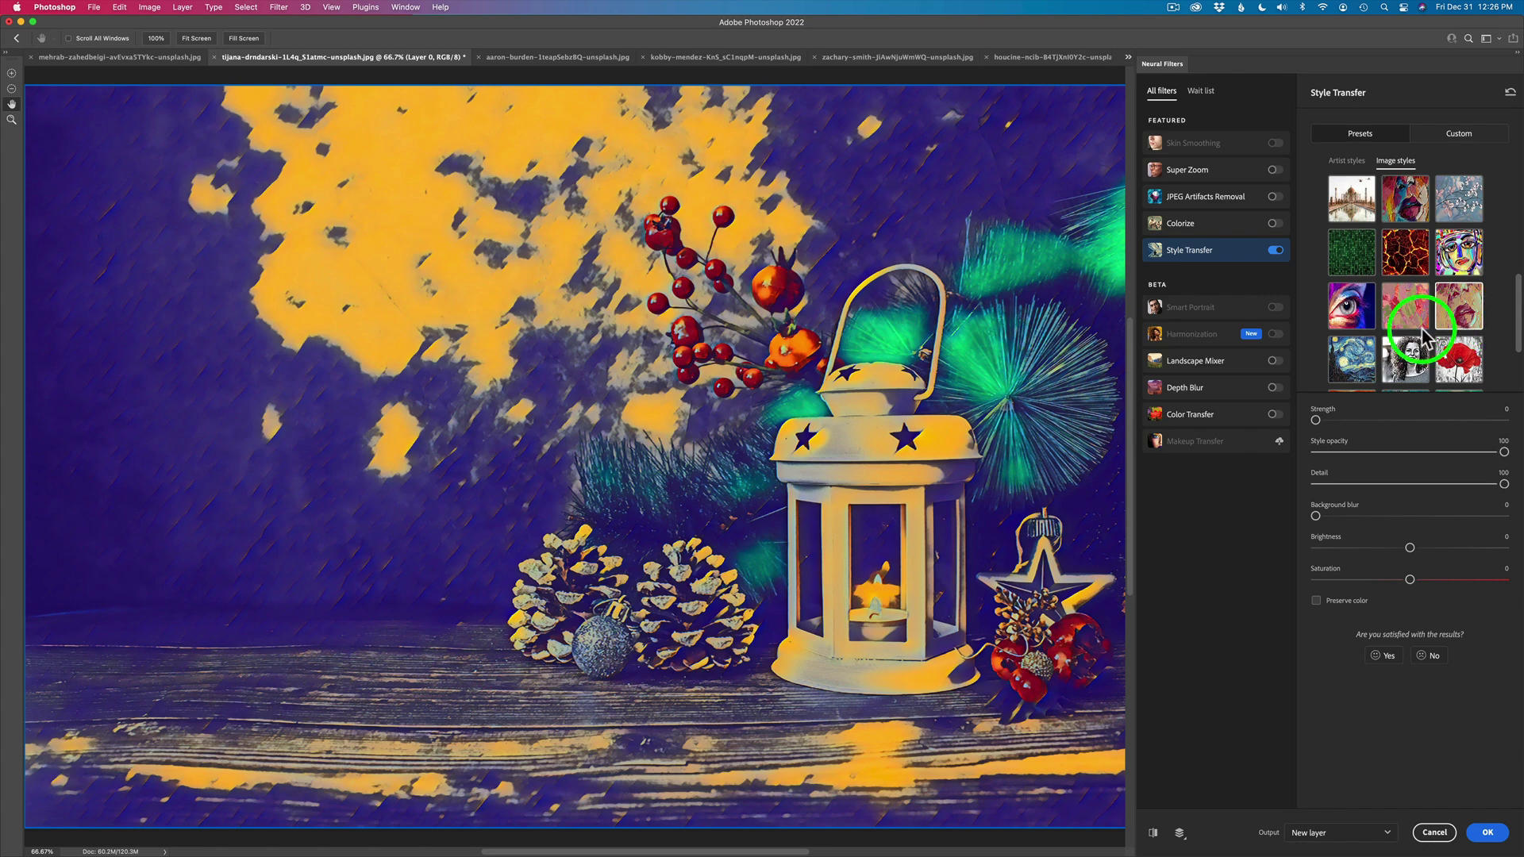
{"action": "left_click", "coordinate": [1349, 363]}
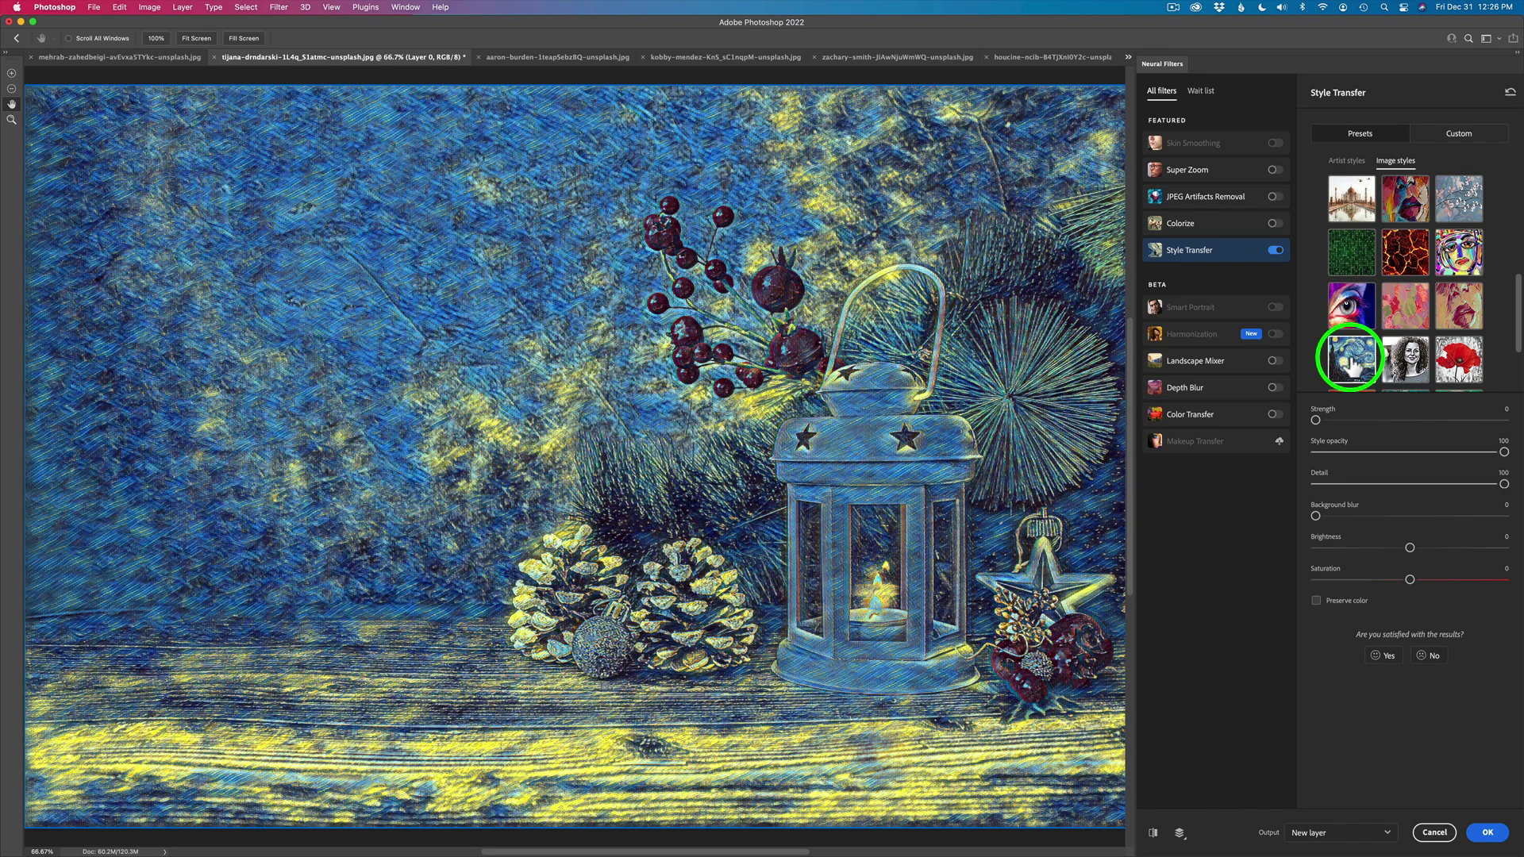
{"action": "left_click", "coordinate": [1316, 602]}
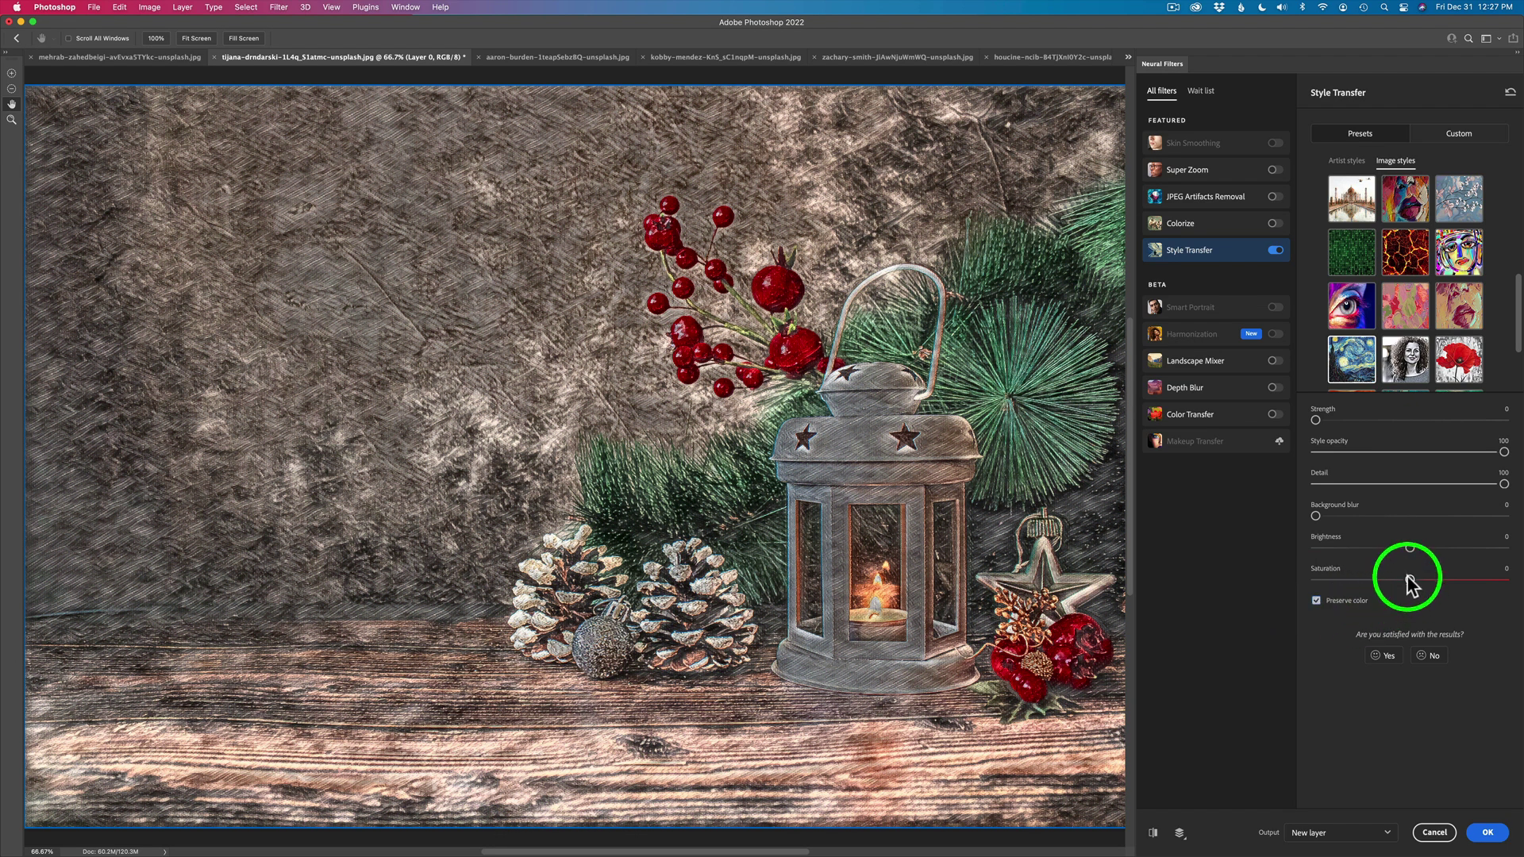
- Set Saturation +18 and Brightness +4, compare with the original, and lower Style opacity to 74
{"action": "left_click_drag", "start_coordinate": [1415, 582], "coordinate": [1426, 581]}
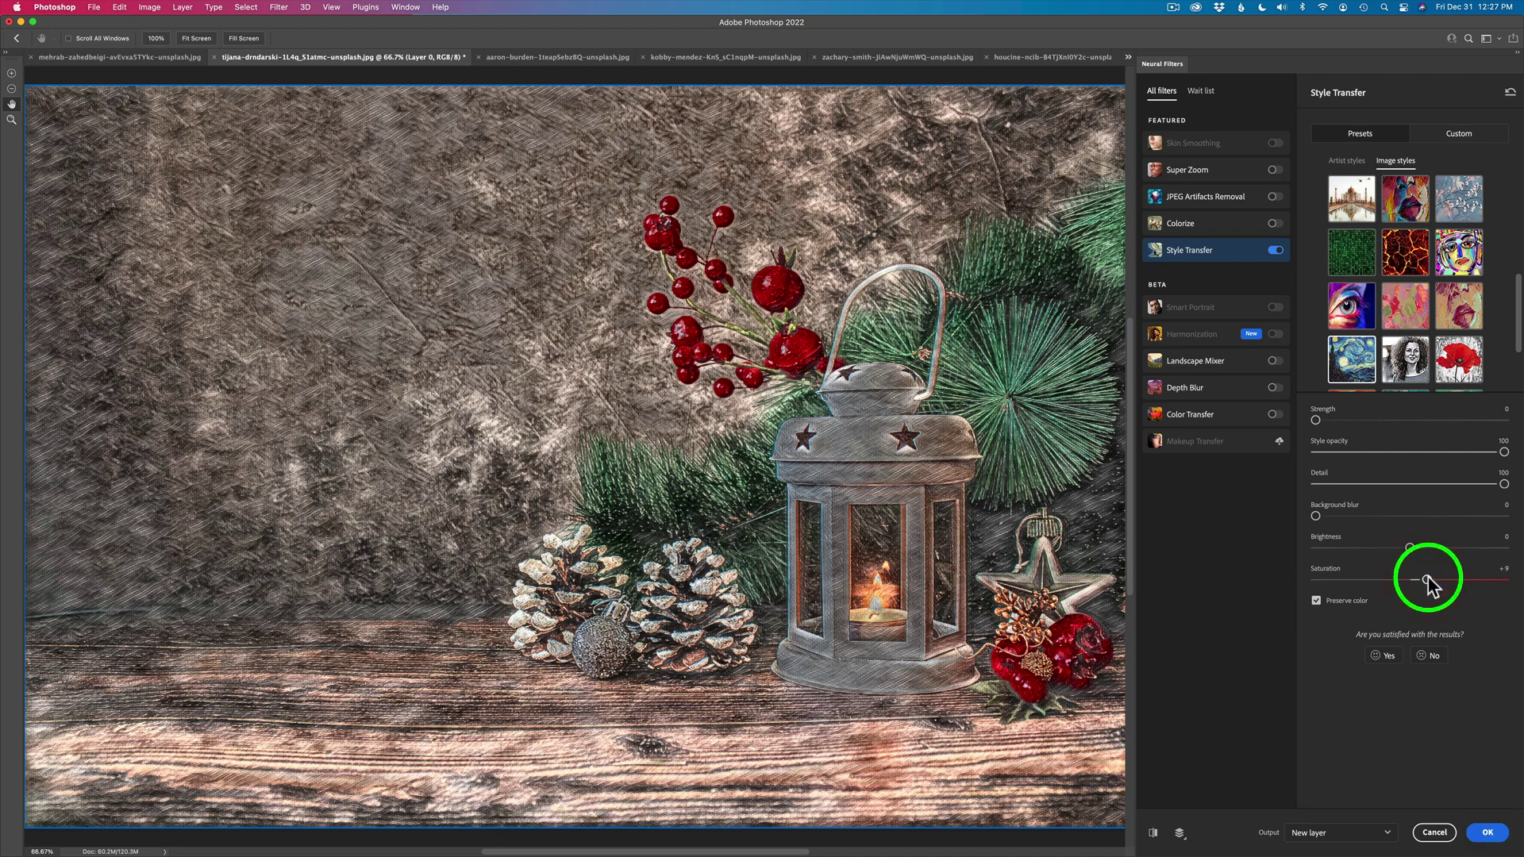
{"action": "left_click_drag", "start_coordinate": [1427, 582], "coordinate": [1443, 582]}
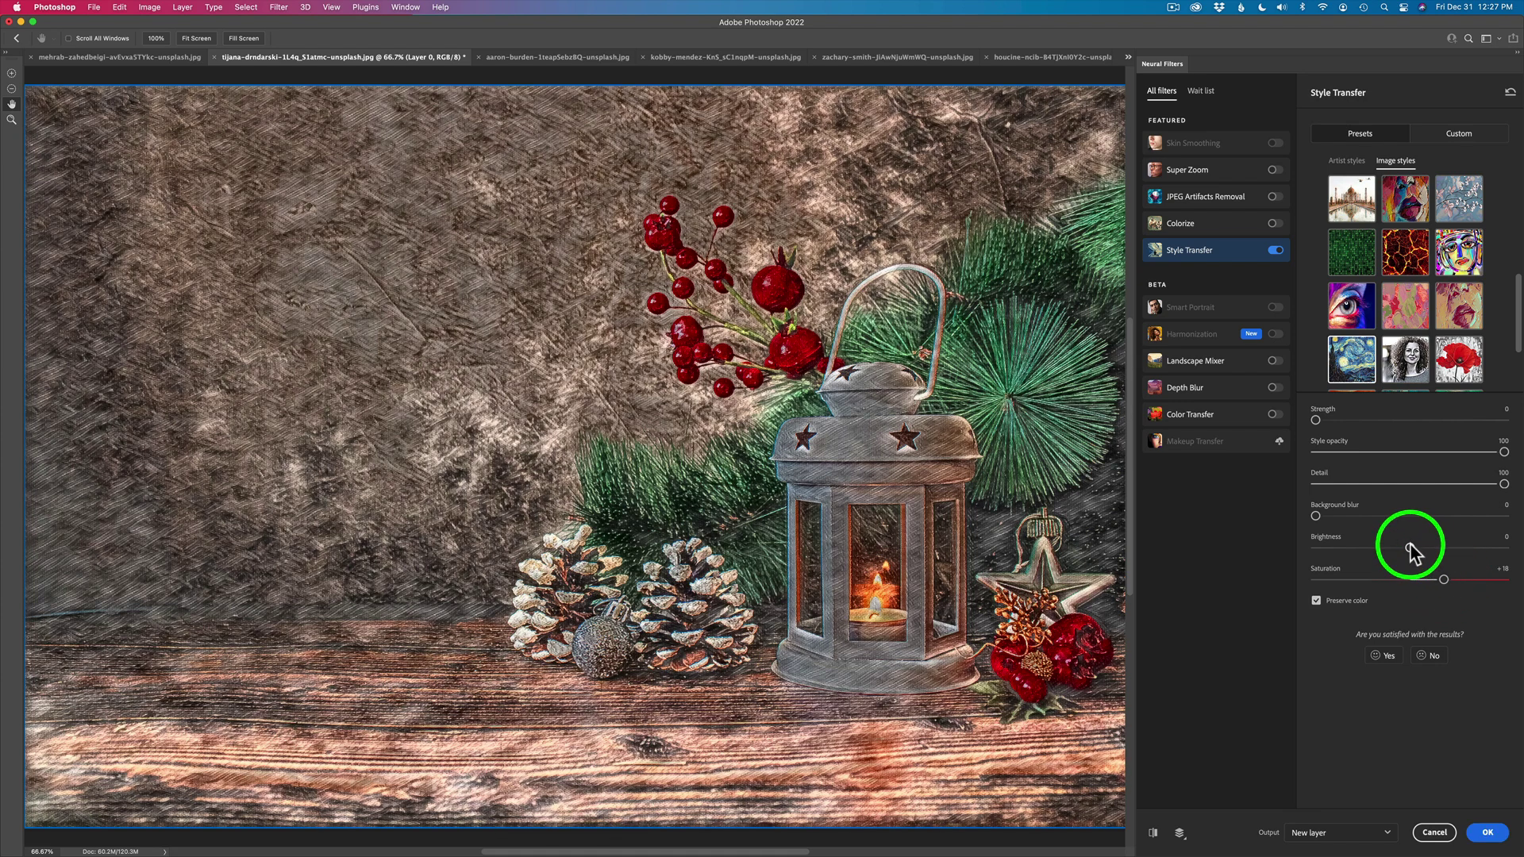
{"action": "left_click_drag", "start_coordinate": [1410, 548], "coordinate": [1419, 547]}
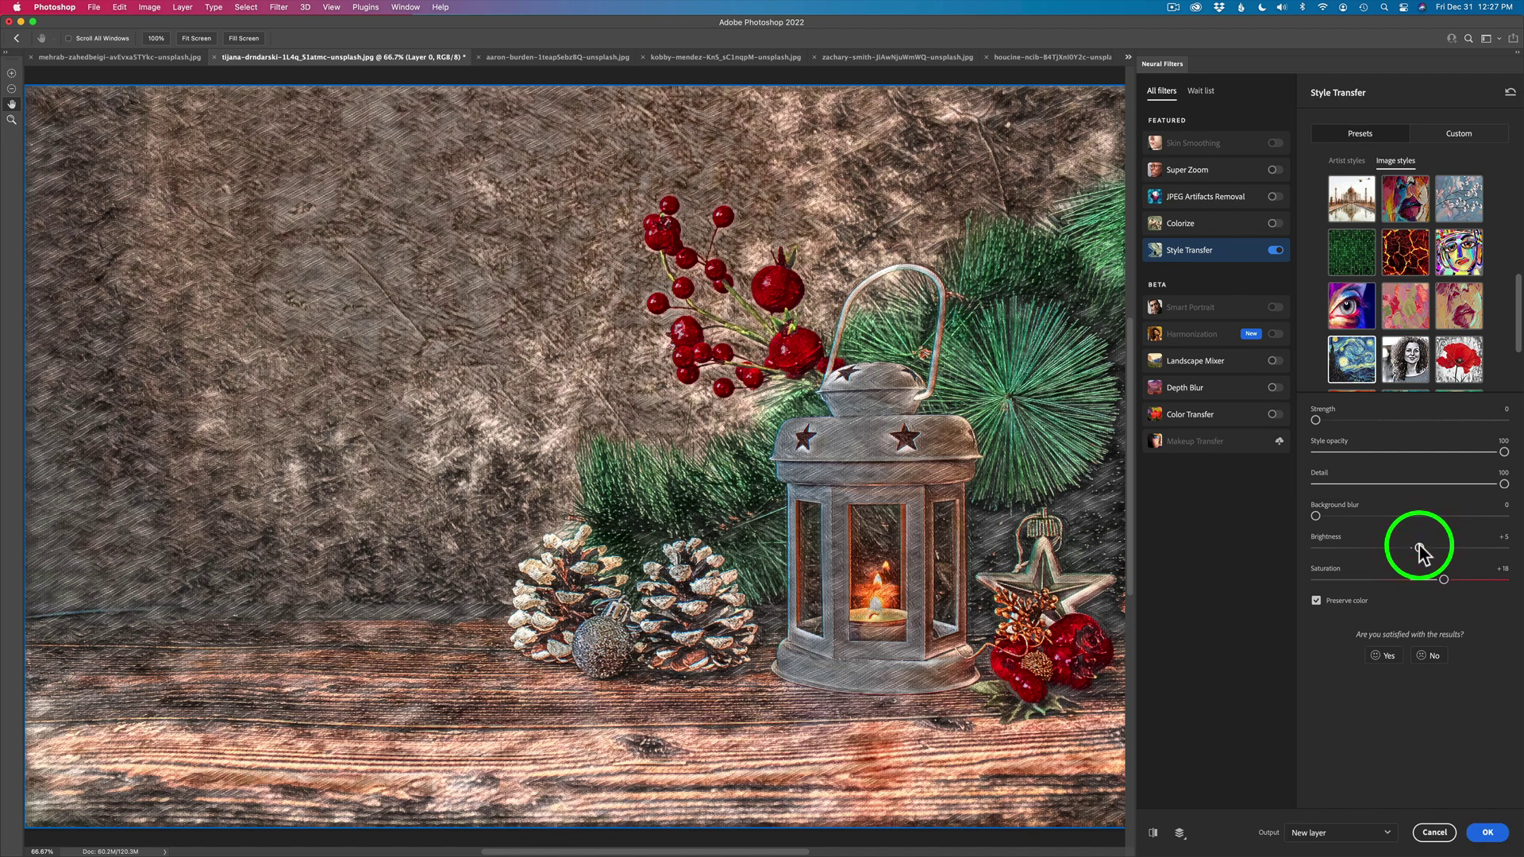
{"action": "left_click_drag", "start_coordinate": [1419, 548], "coordinate": [1417, 548]}
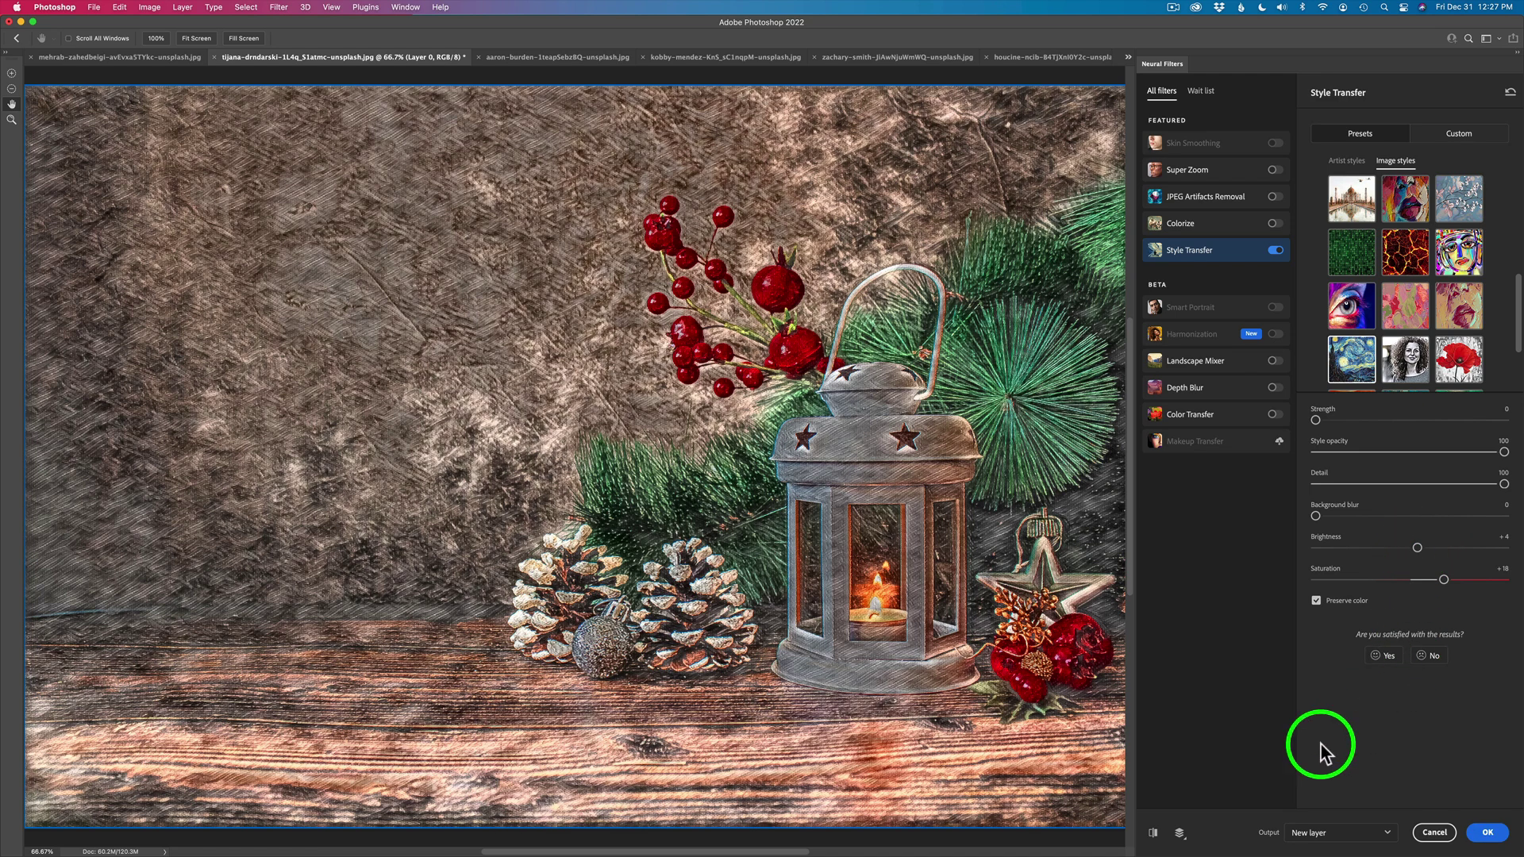
{"action": "left_click", "coordinate": [1154, 835]}
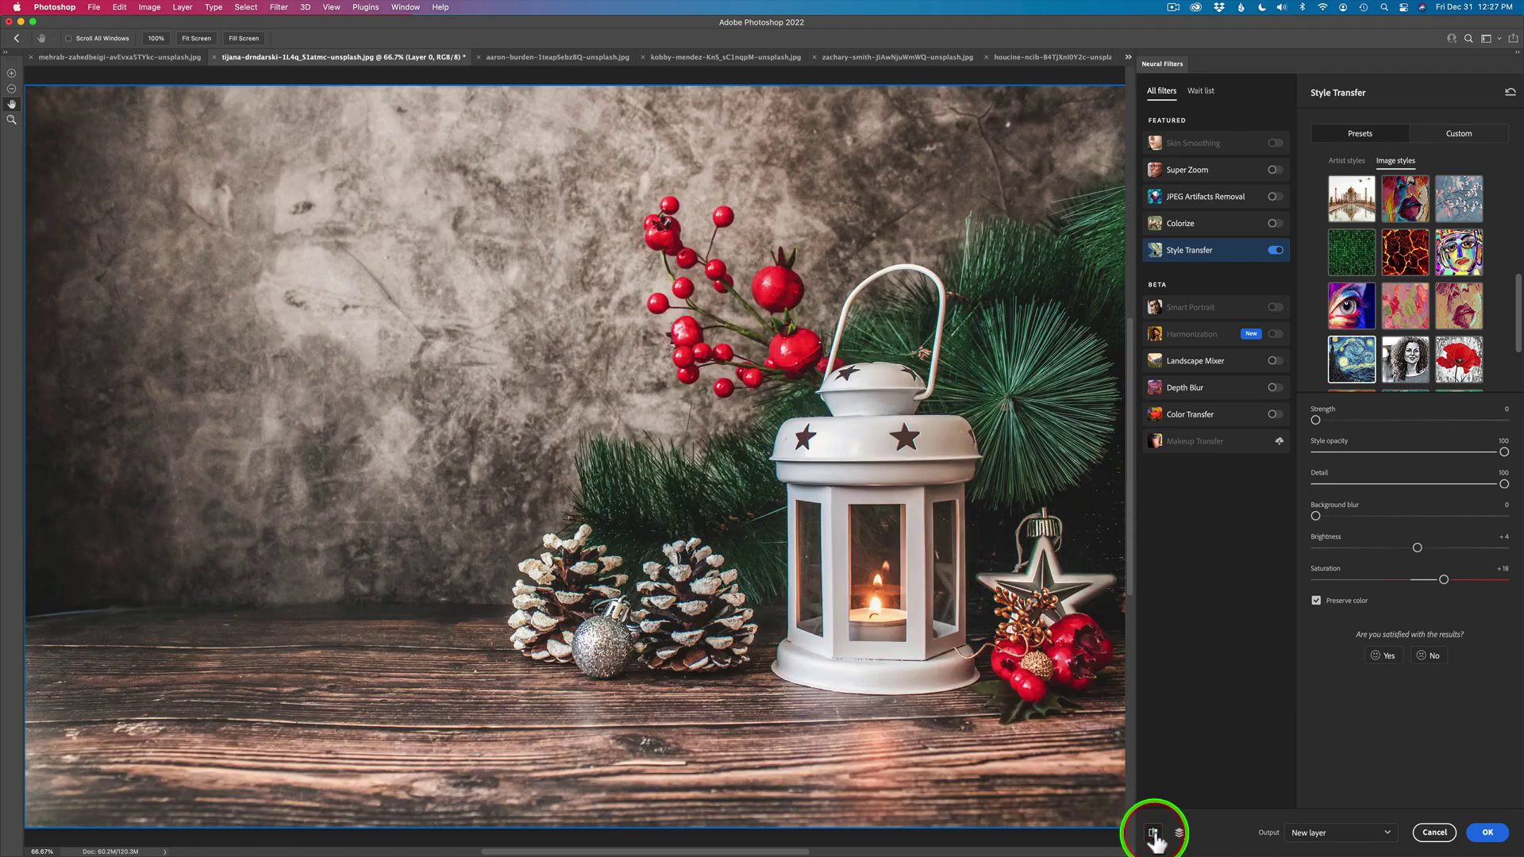
{"action": "left_click", "coordinate": [1153, 834]}
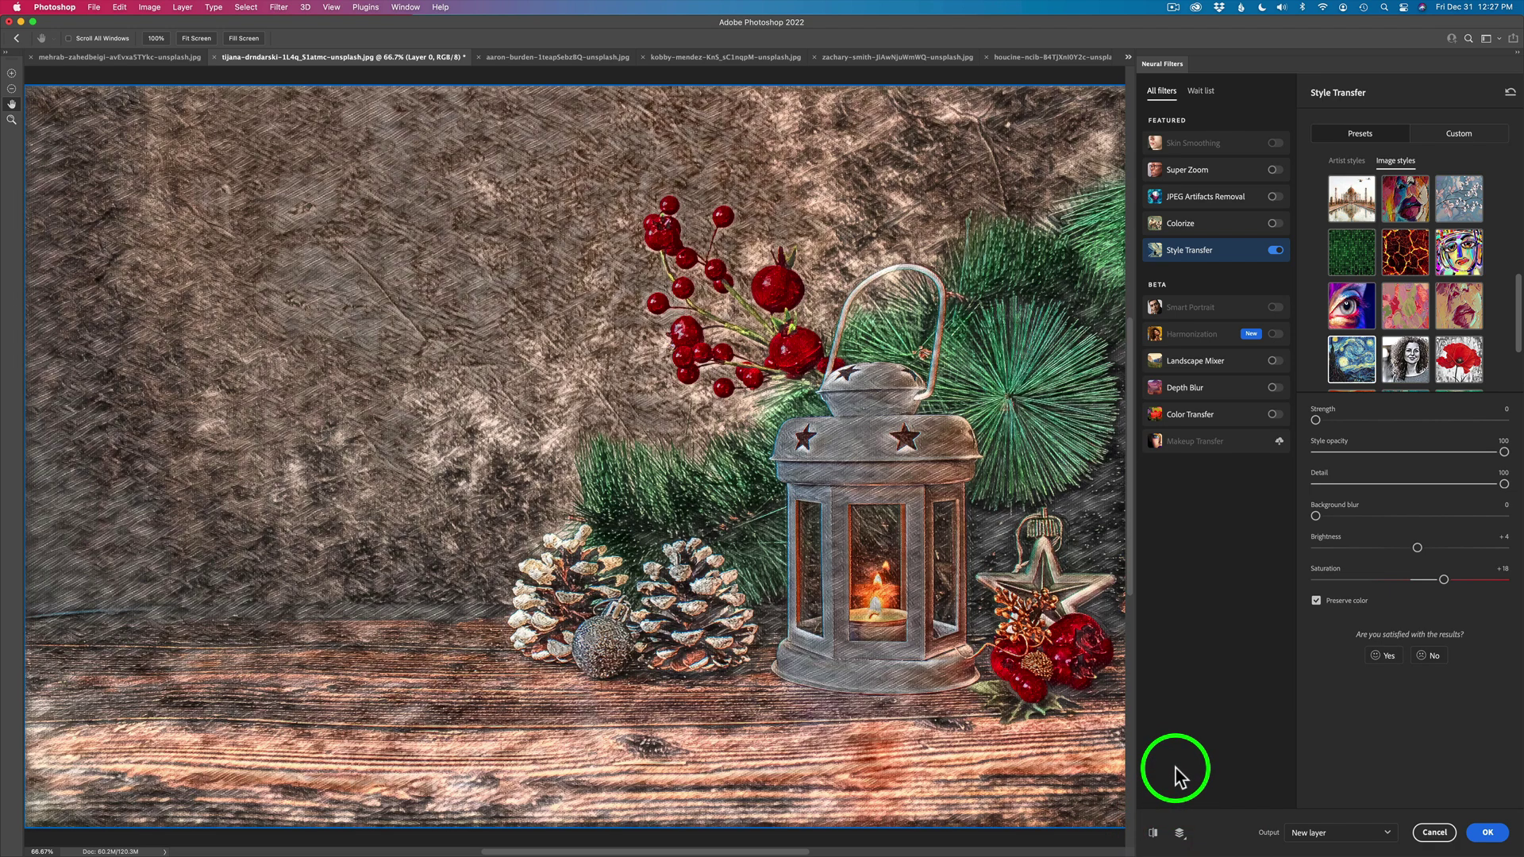
{"action": "left_click_drag", "start_coordinate": [1503, 456], "coordinate": [1457, 458]}
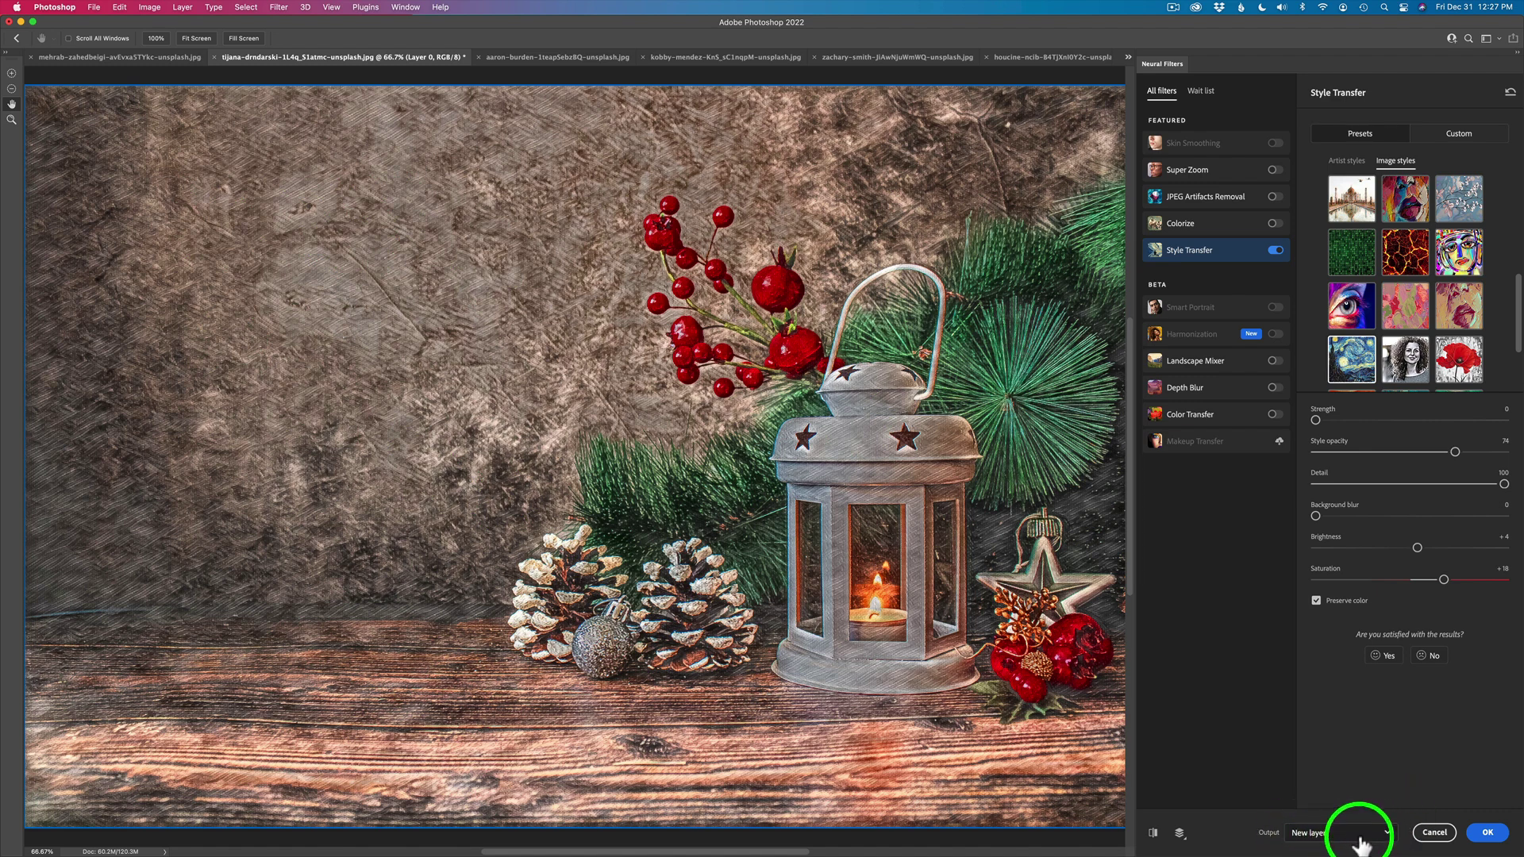
- Output the styled lantern as a New layer masked and apply the filter
{"action": "left_click", "coordinate": [1389, 839]}
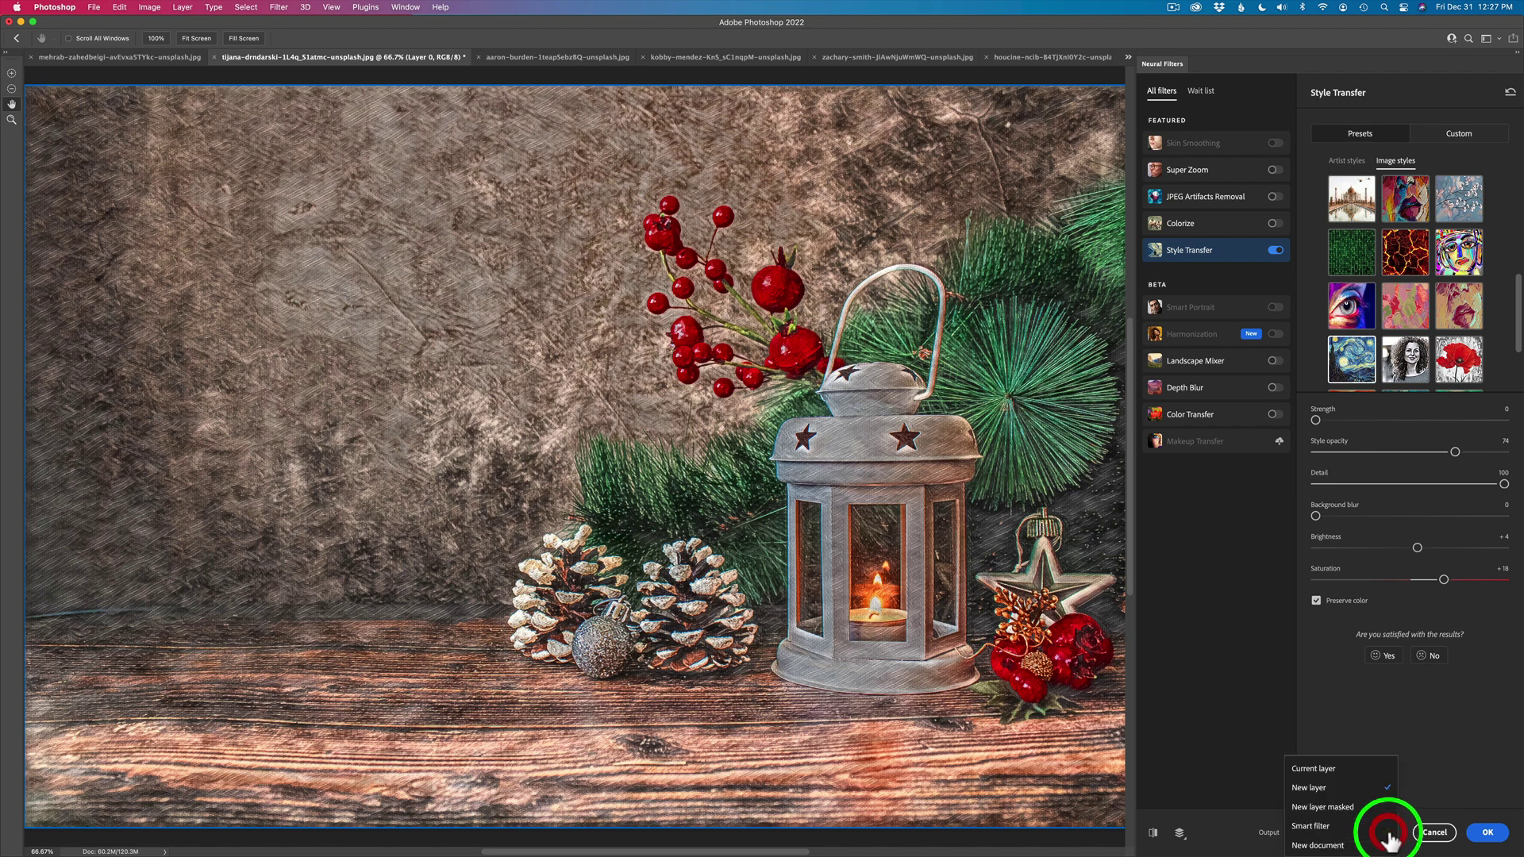
{"action": "left_click", "coordinate": [1323, 807]}
{"action": "left_click", "coordinate": [1487, 831]}
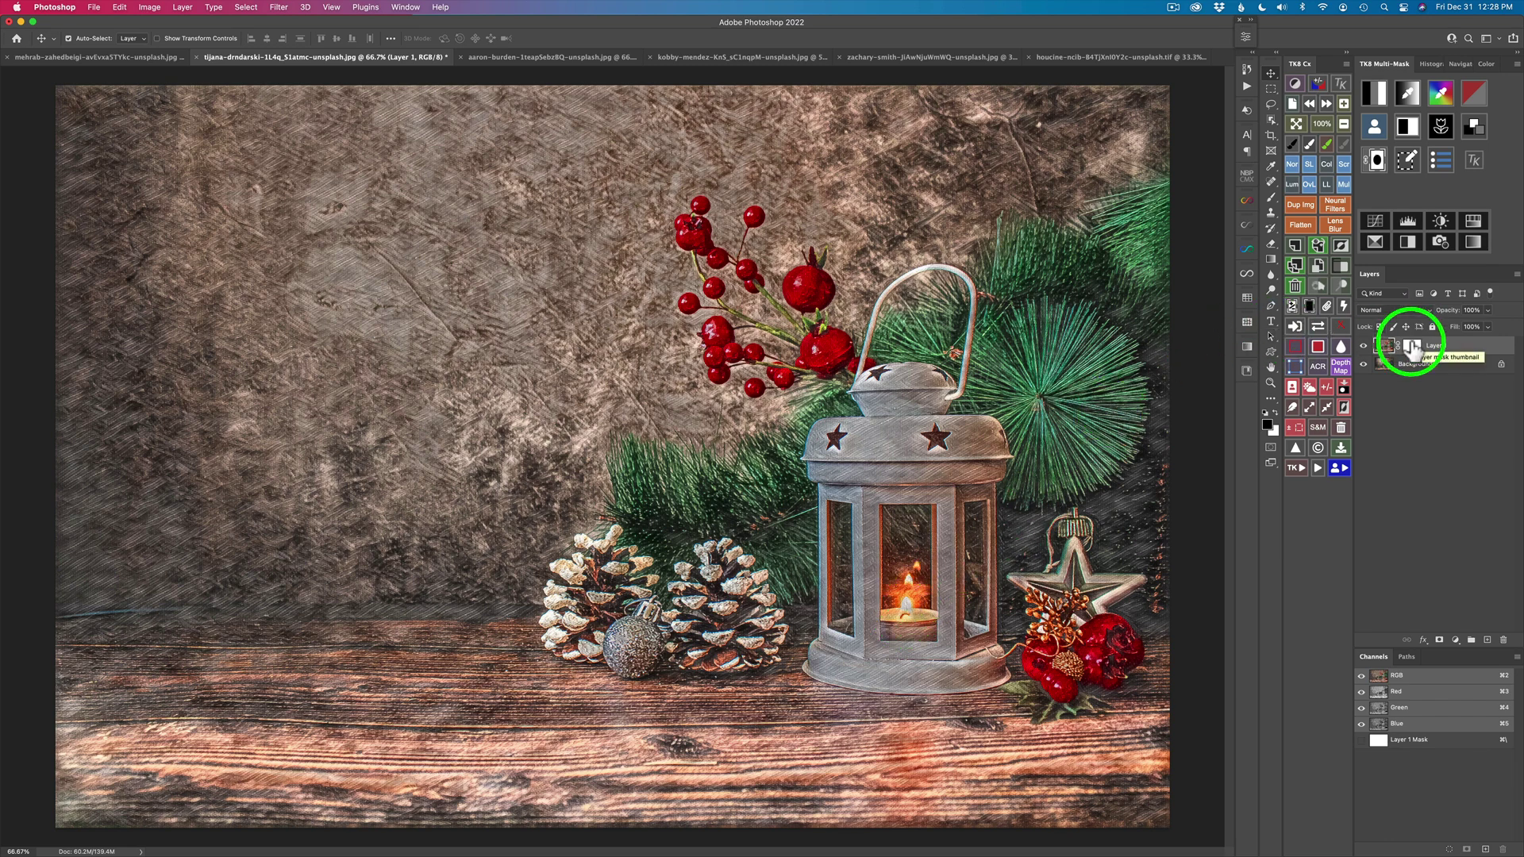
- Toggle the styled lantern layer off and on to compare, then switch to the Ferris wheel photo
{"action": "left_click", "coordinate": [1363, 346]}
{"action": "left_click", "coordinate": [1364, 347]}
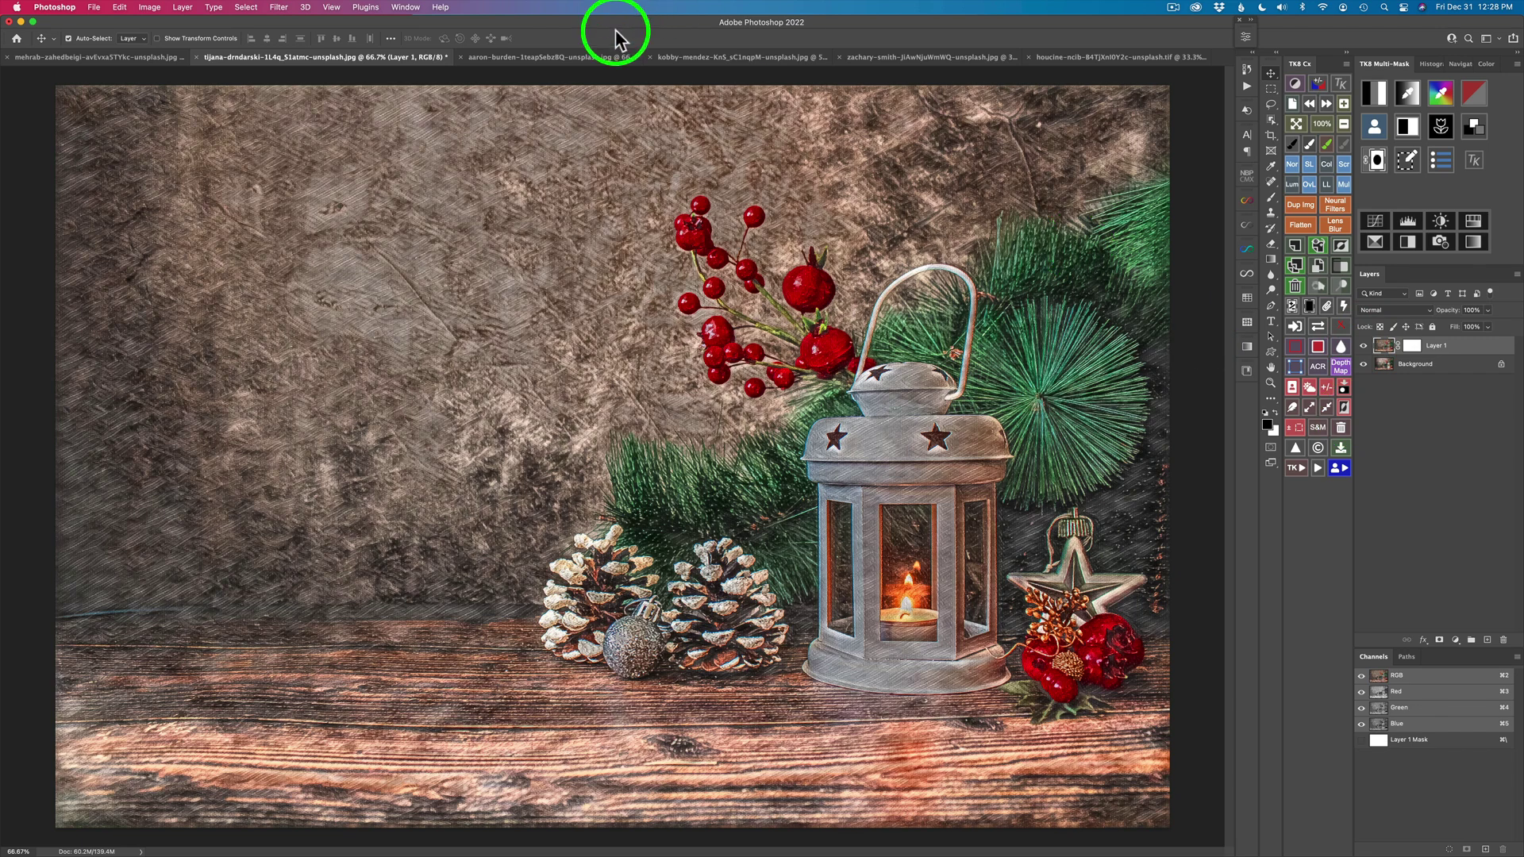
{"action": "left_click", "coordinate": [579, 56]}
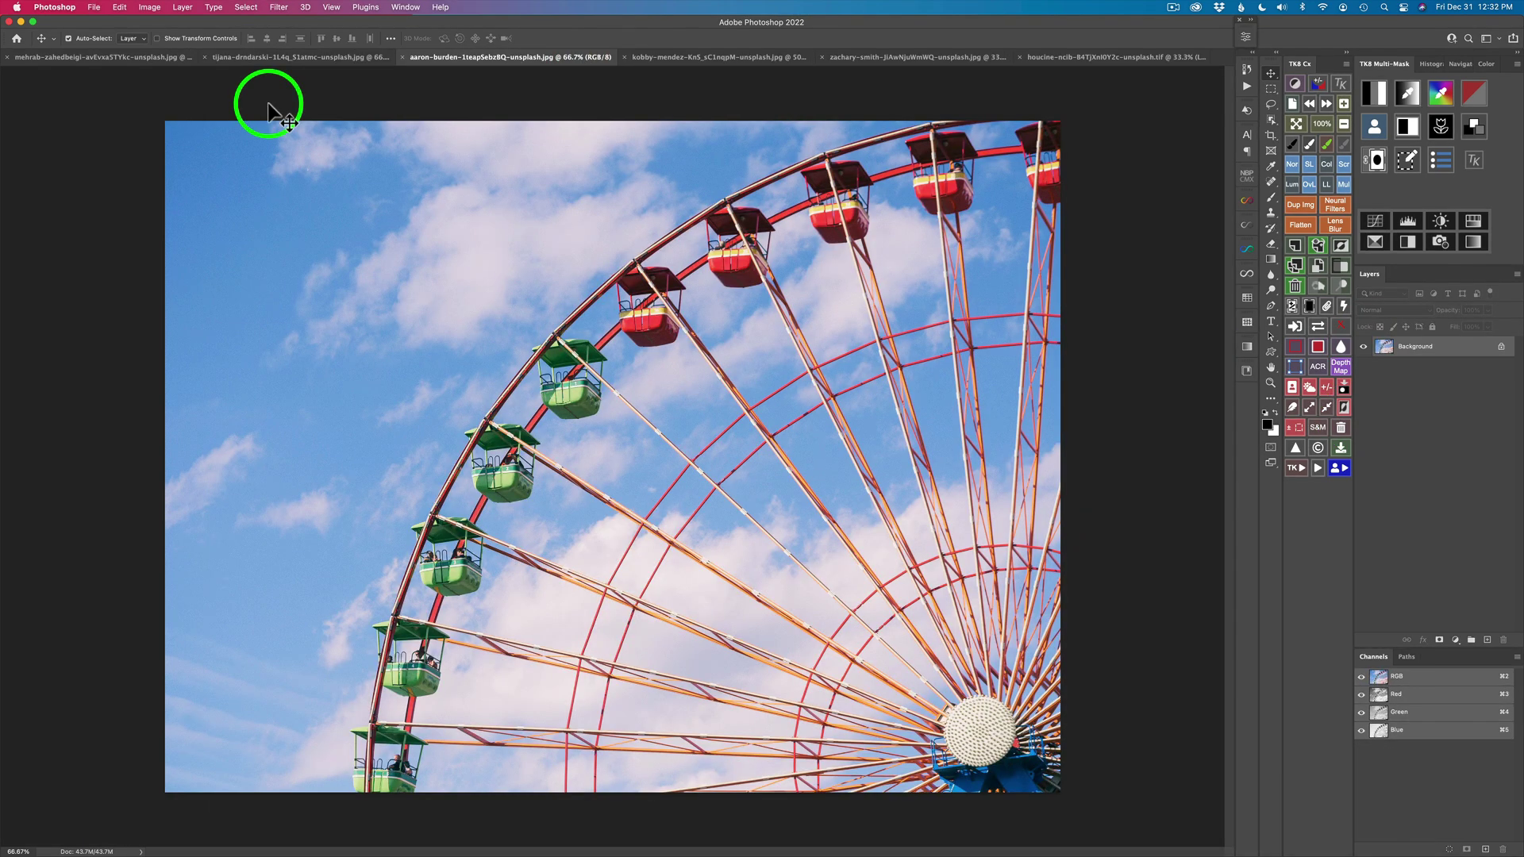
- Enable Neural Filters Style Transfer on the Ferris wheel photo using the sixth artist style
{"action": "left_click", "coordinate": [279, 7]}
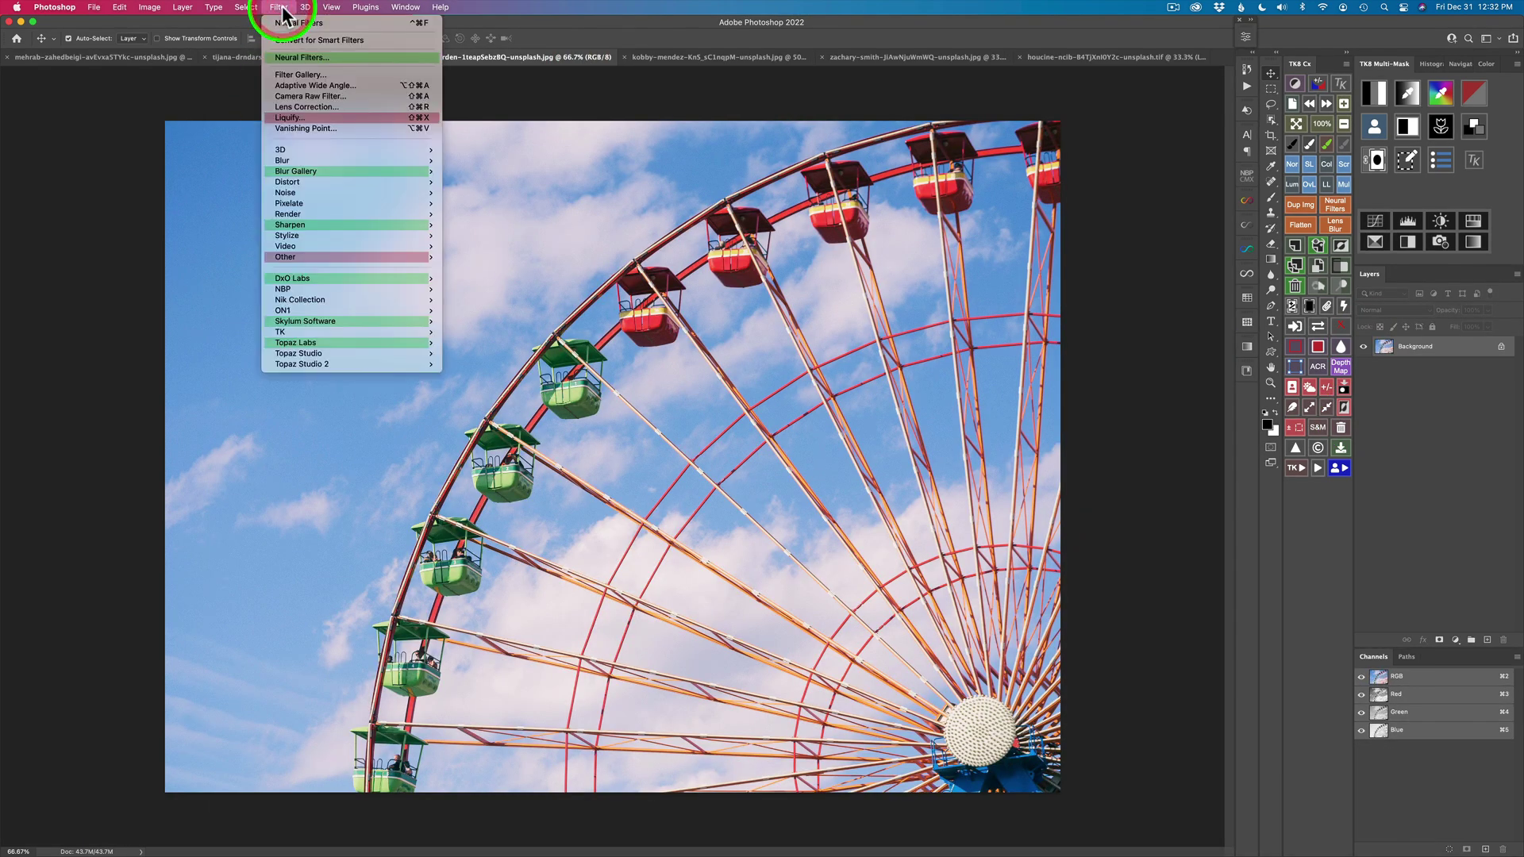
{"action": "left_click", "coordinate": [301, 58]}
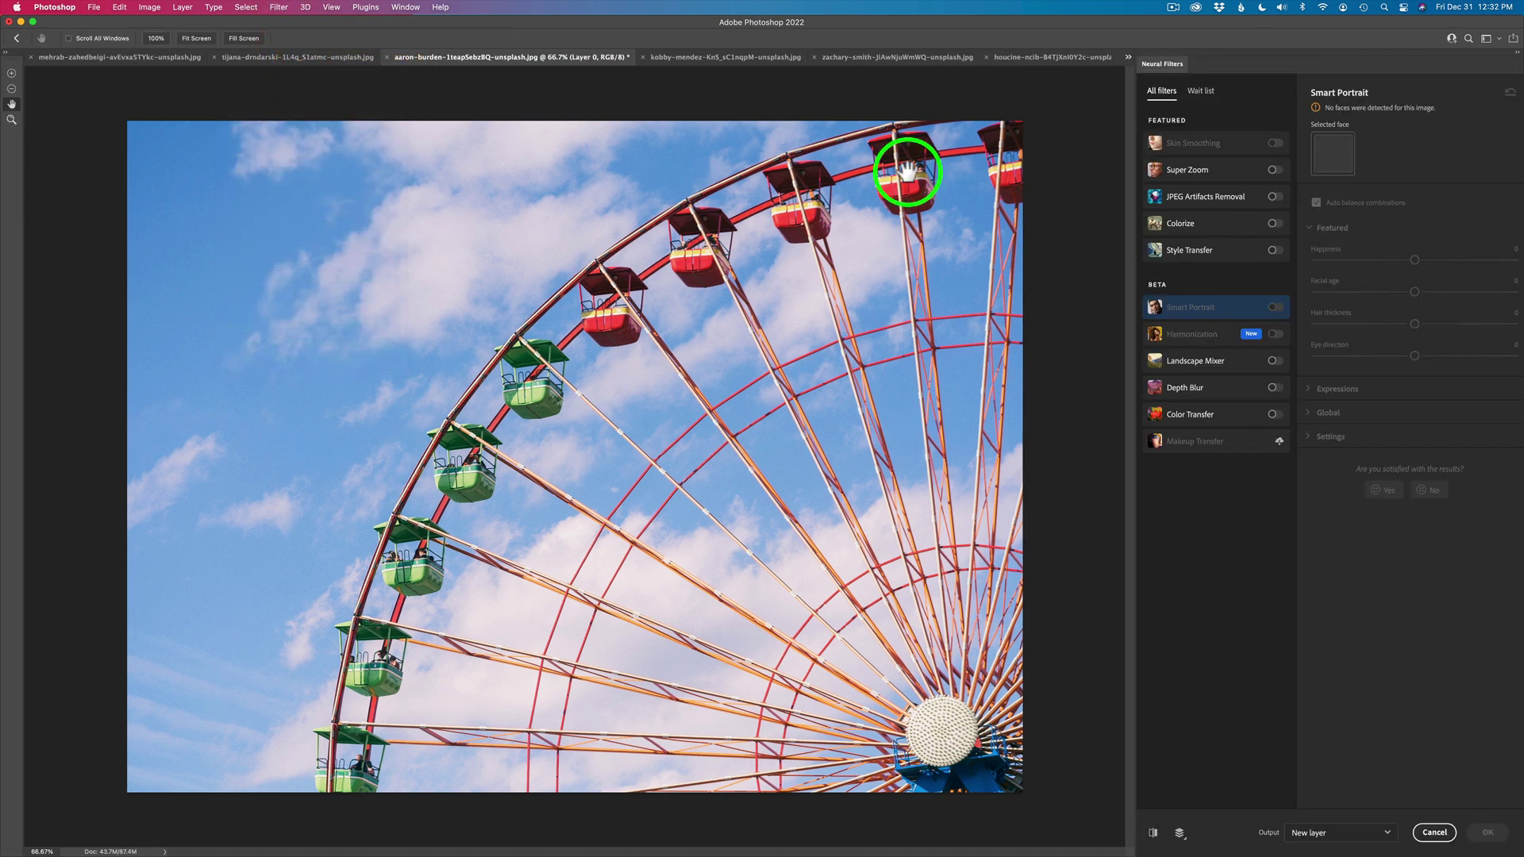
{"action": "left_click", "coordinate": [1273, 251]}
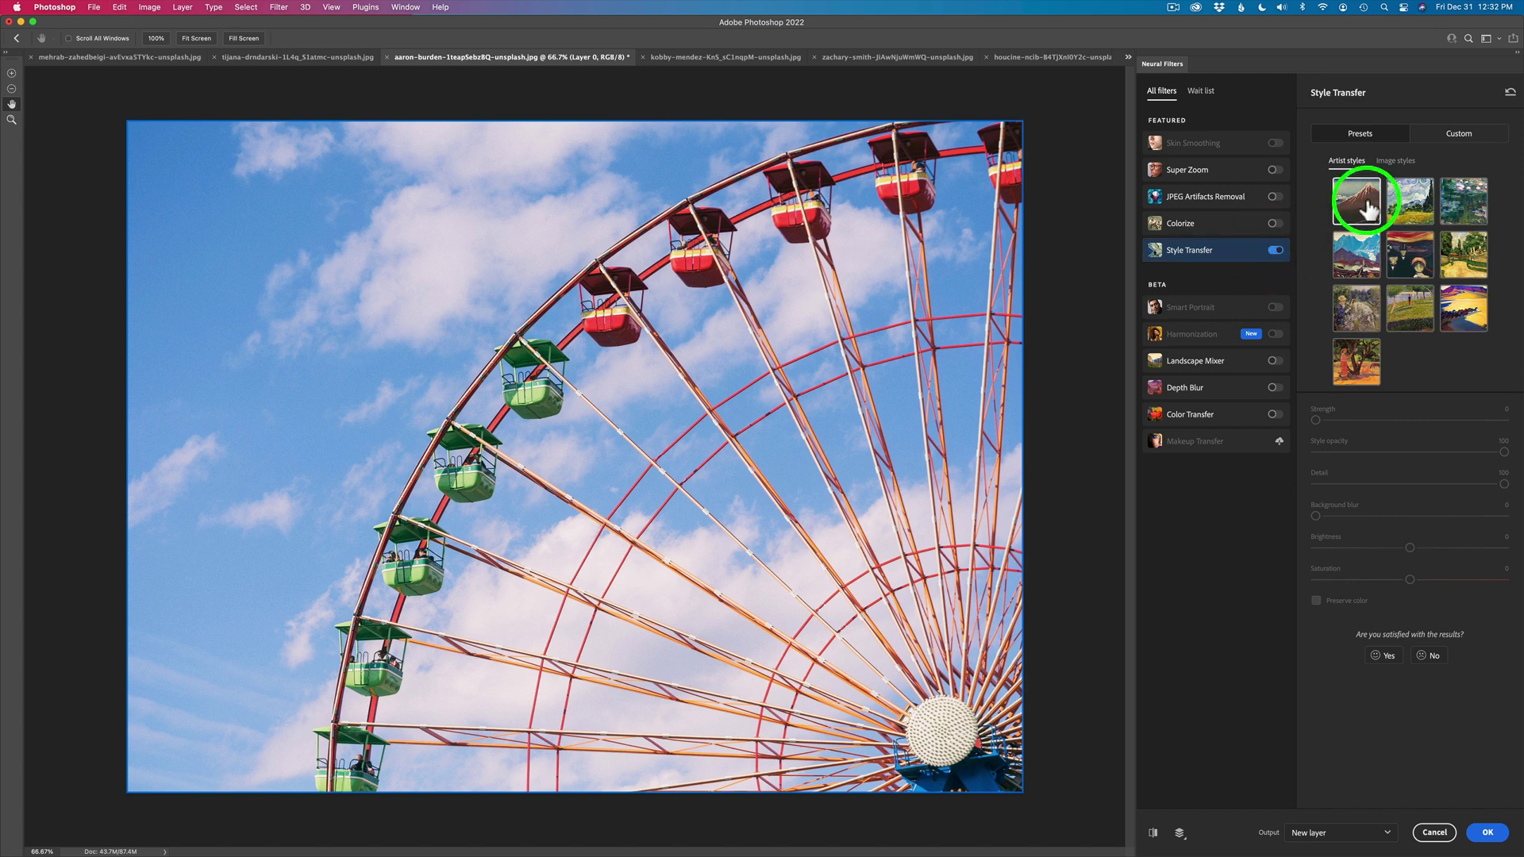
{"action": "left_click", "coordinate": [1410, 261]}
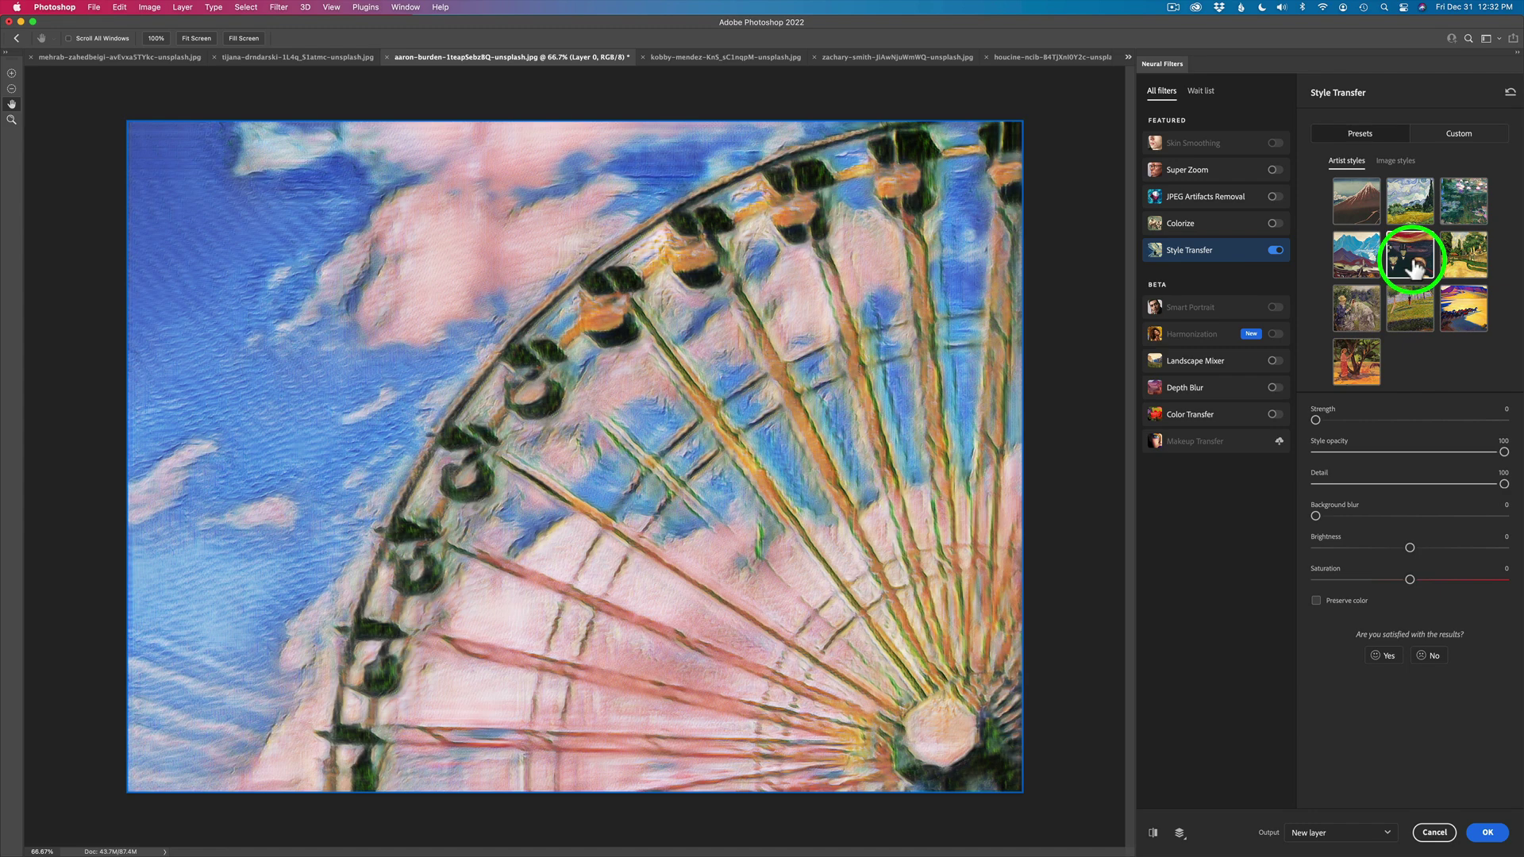
- Set the Ferris wheel Style Transfer strength to 99 and style opacity to 41
{"action": "left_click_drag", "start_coordinate": [1315, 420], "coordinate": [1378, 423]}
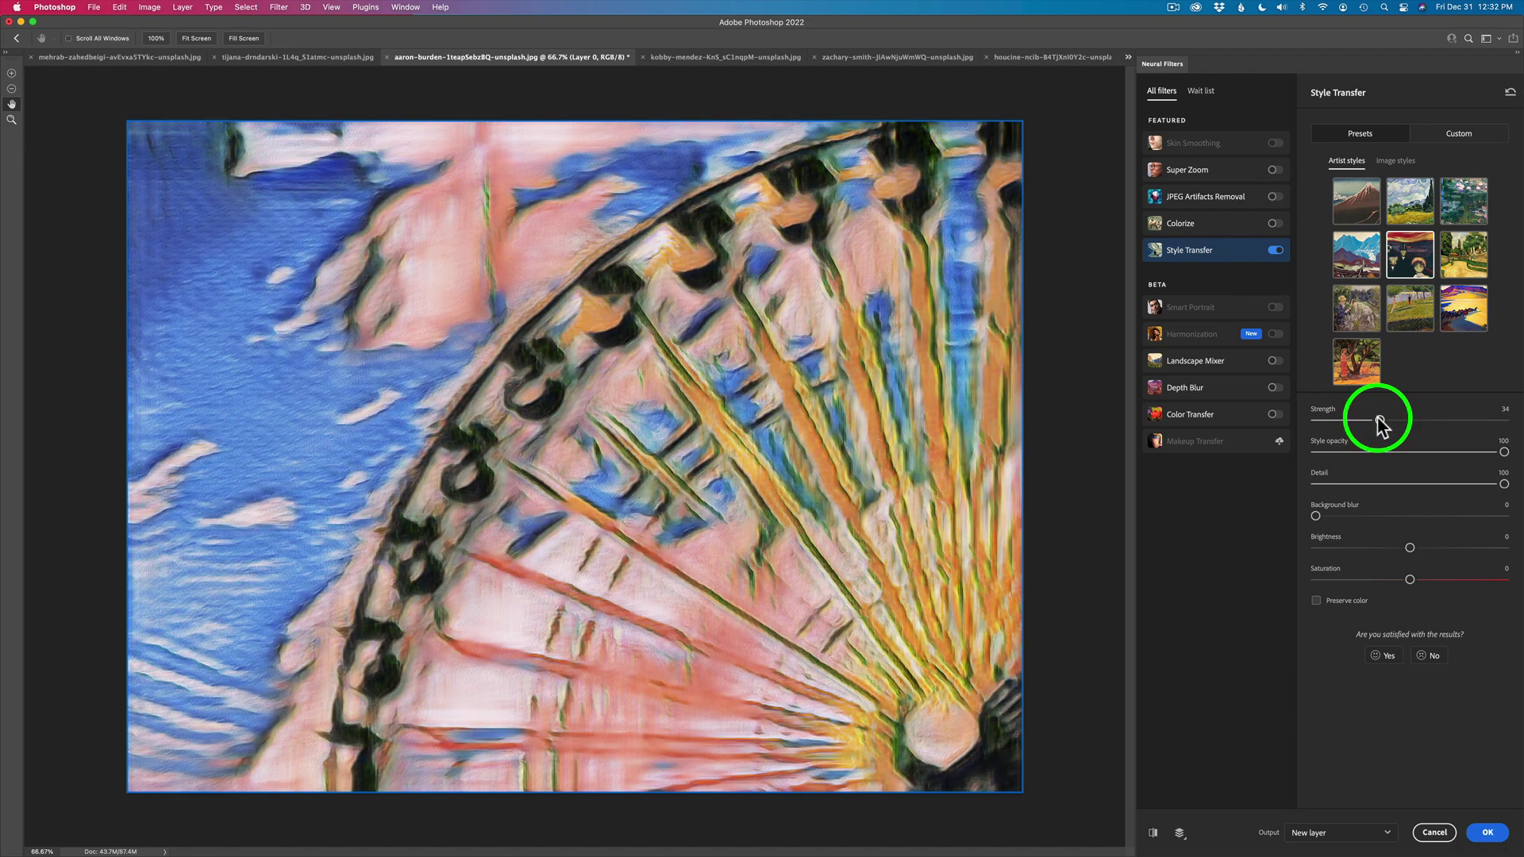
{"action": "left_click_drag", "start_coordinate": [1380, 423], "coordinate": [1502, 421]}
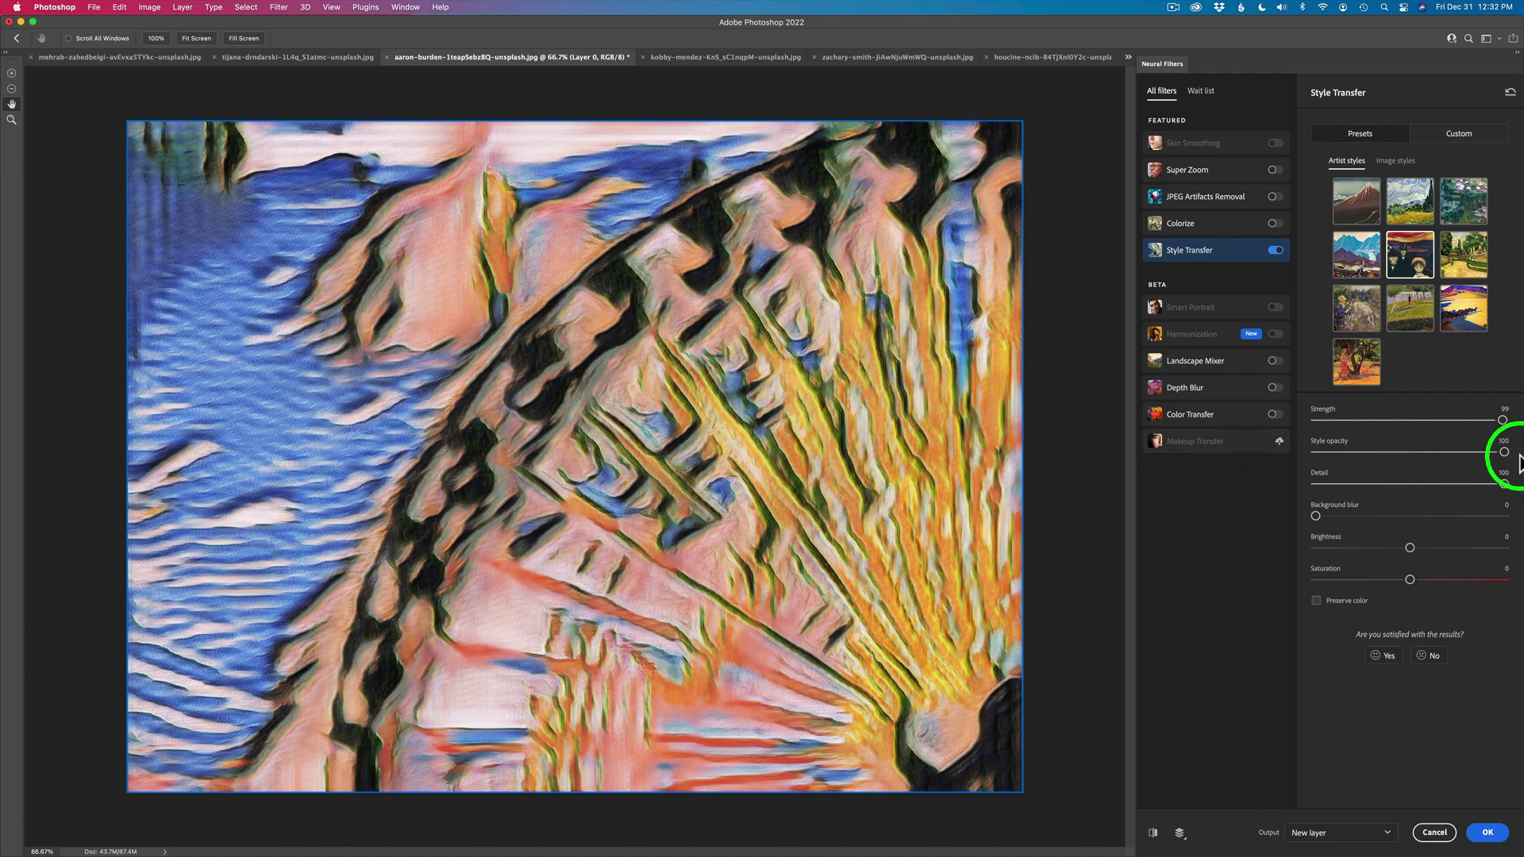
{"action": "left_click_drag", "start_coordinate": [1504, 452], "coordinate": [1418, 452]}
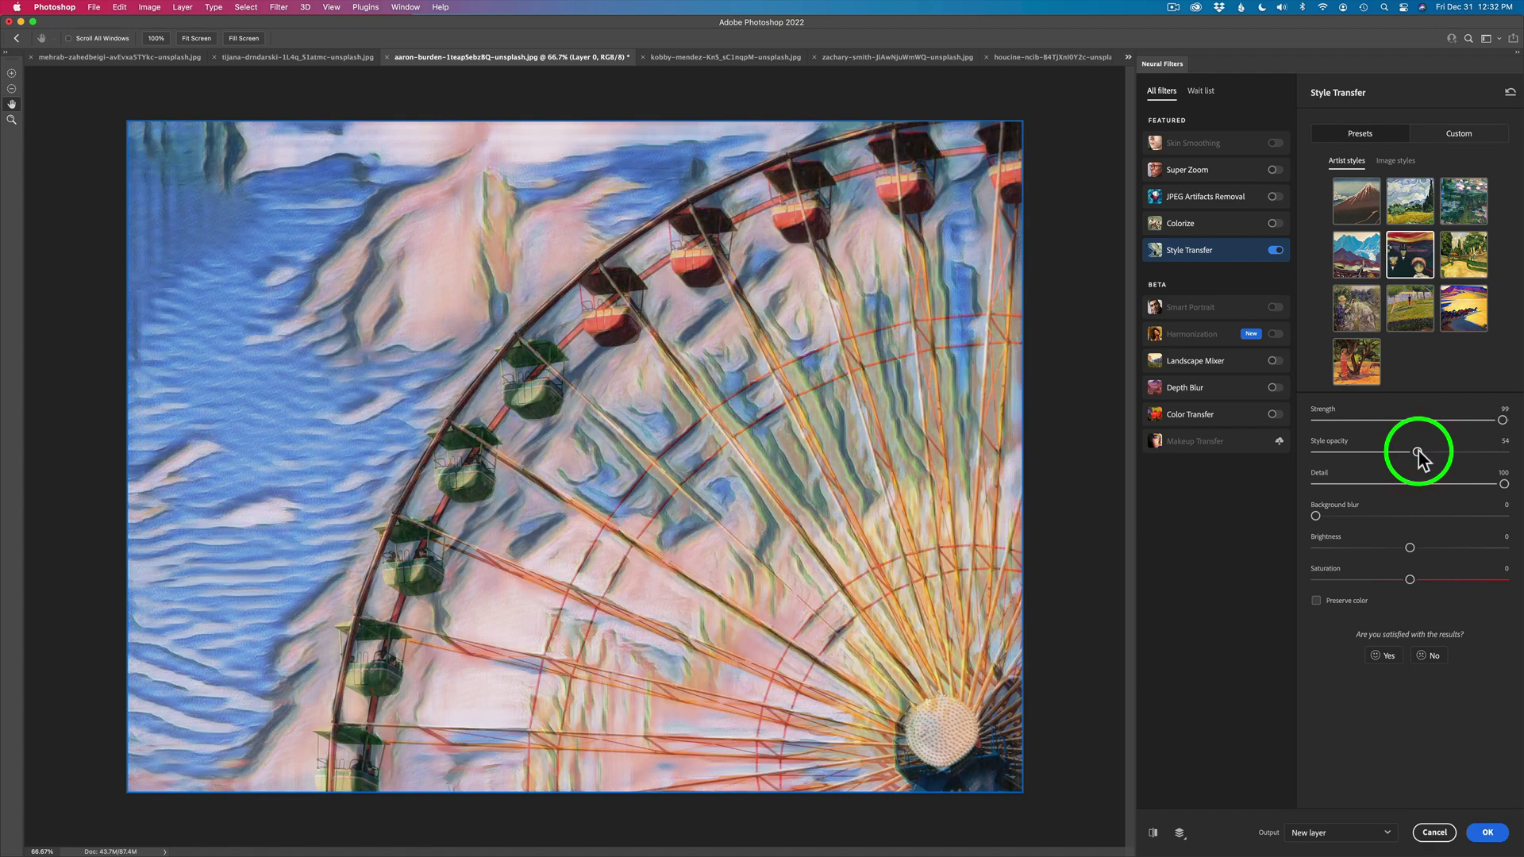
{"action": "left_click_drag", "start_coordinate": [1418, 452], "coordinate": [1381, 452]}
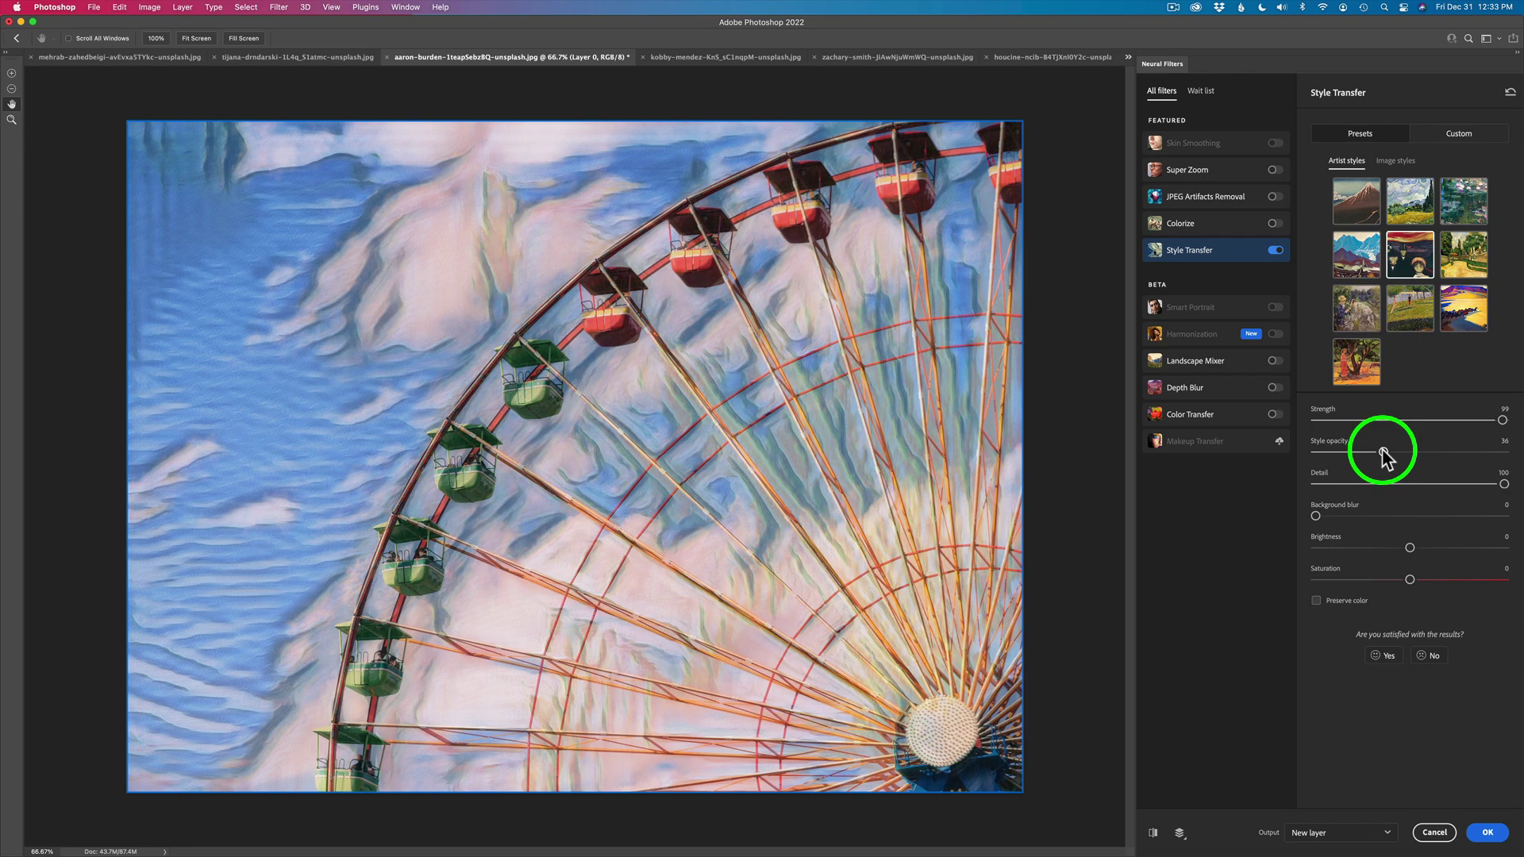
{"action": "left_click_drag", "start_coordinate": [1382, 452], "coordinate": [1393, 454]}
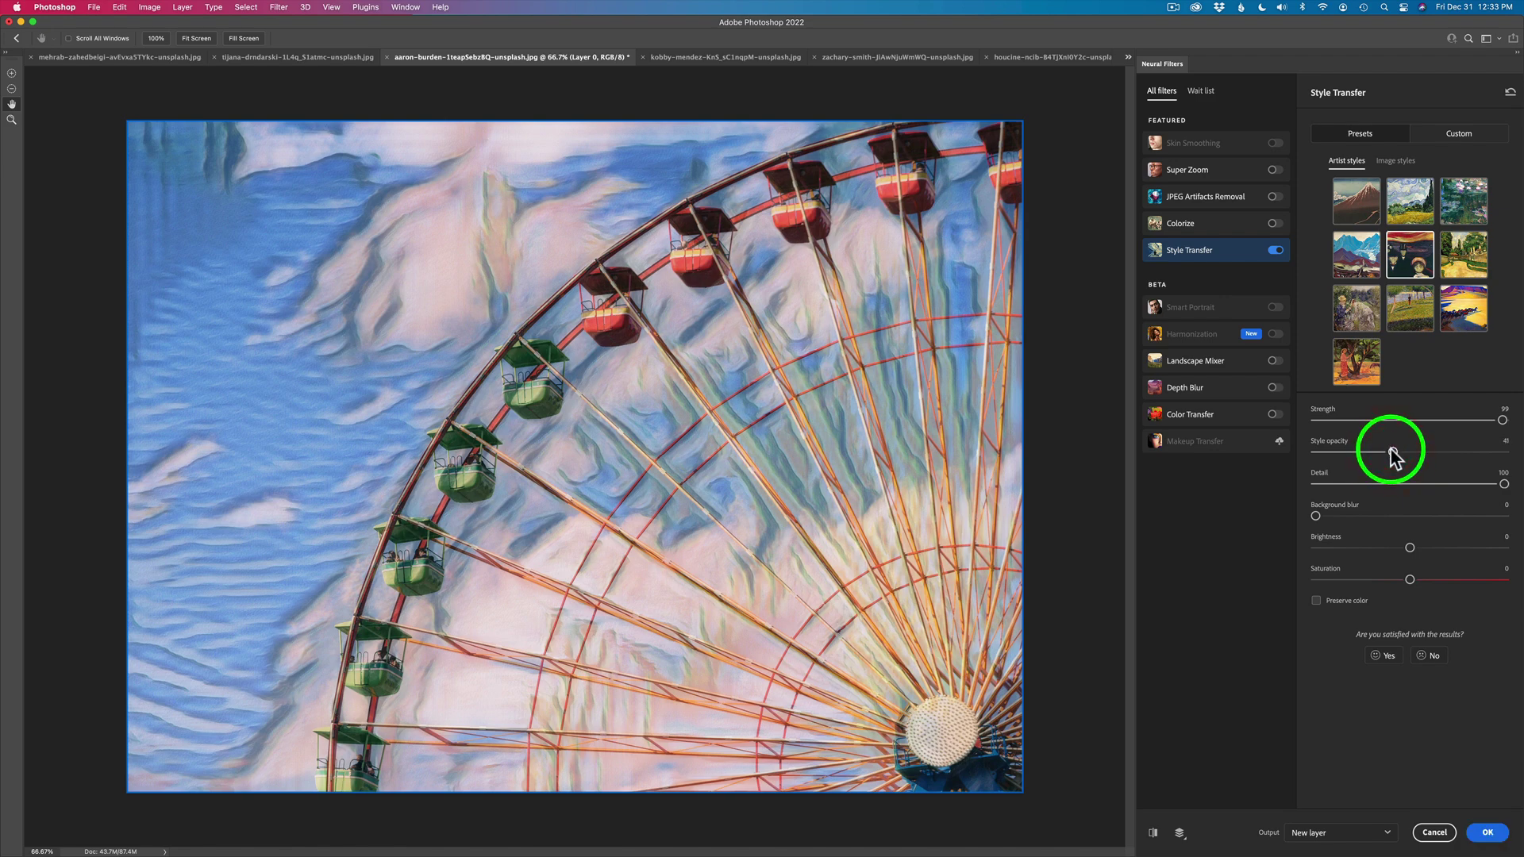
- Test Preserve color and several artist styles, settling on the blue mountain preset
{"action": "left_click", "coordinate": [1316, 602]}
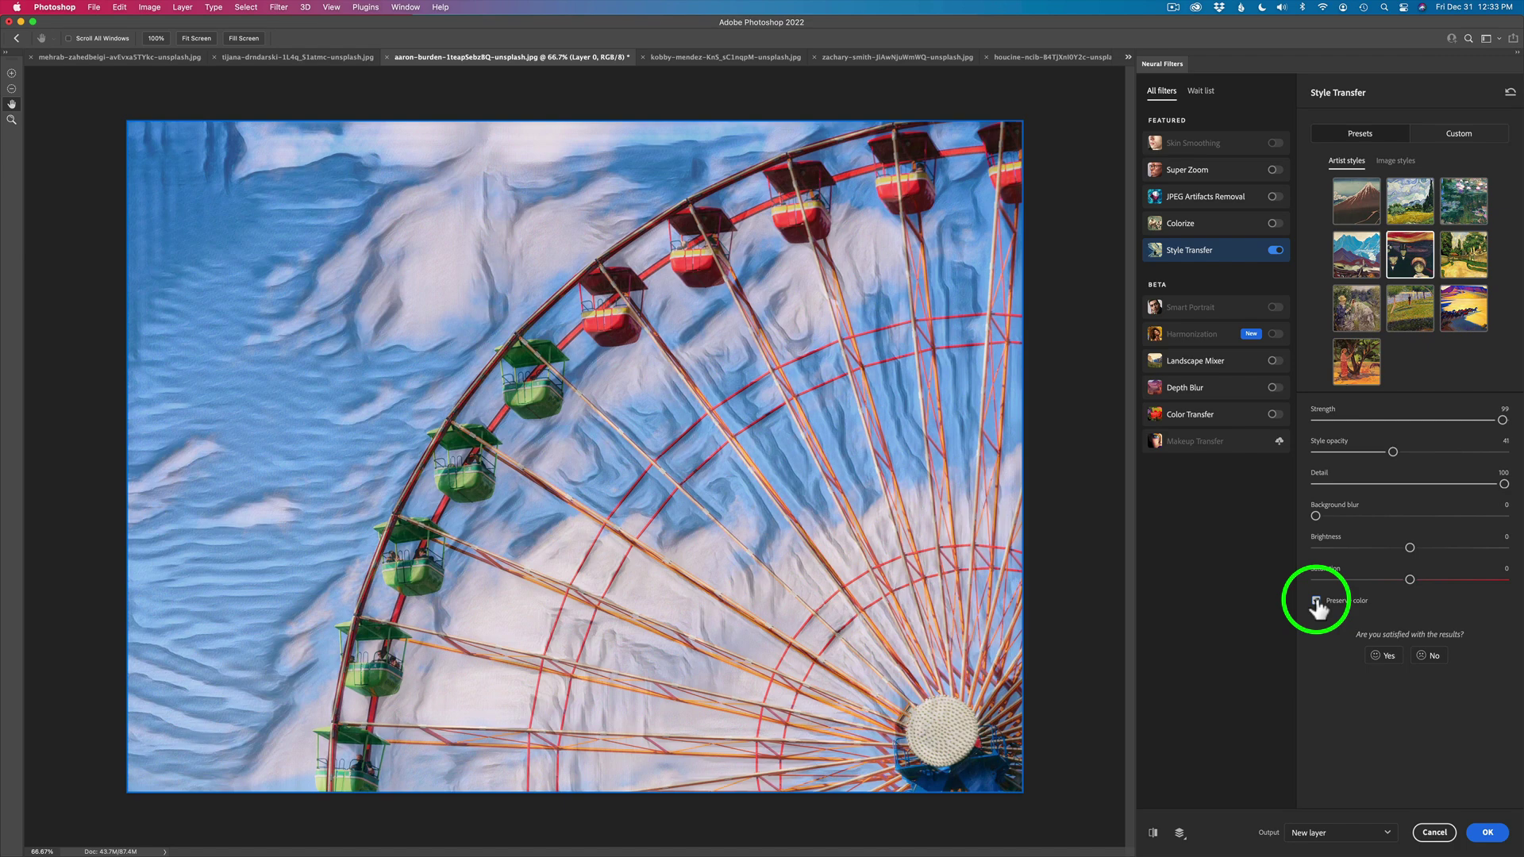
{"action": "left_click", "coordinate": [1316, 602]}
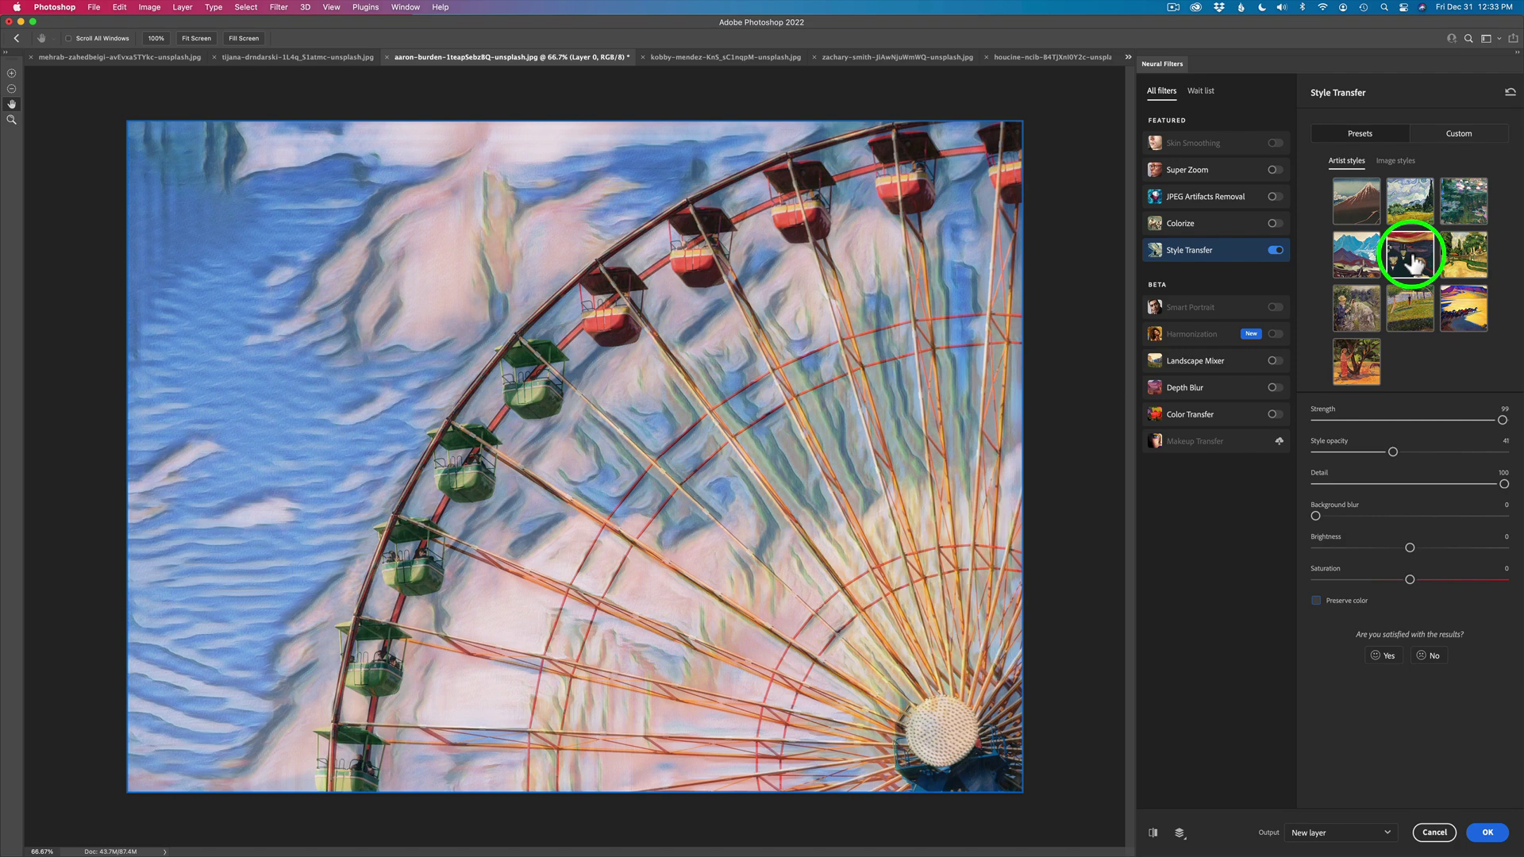
{"action": "left_click", "coordinate": [1365, 365]}
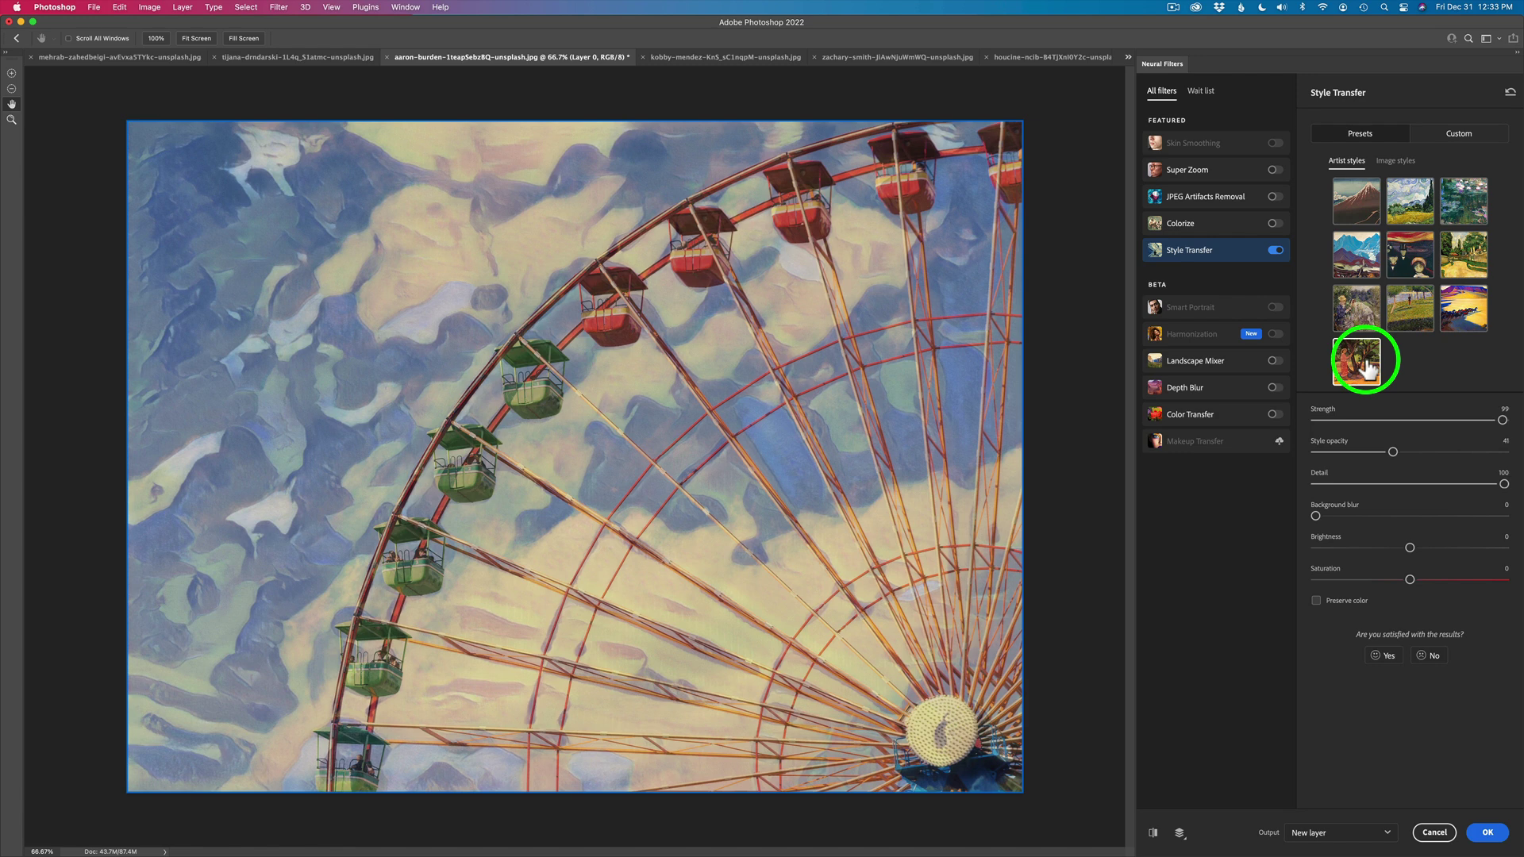
{"action": "left_click", "coordinate": [1411, 308]}
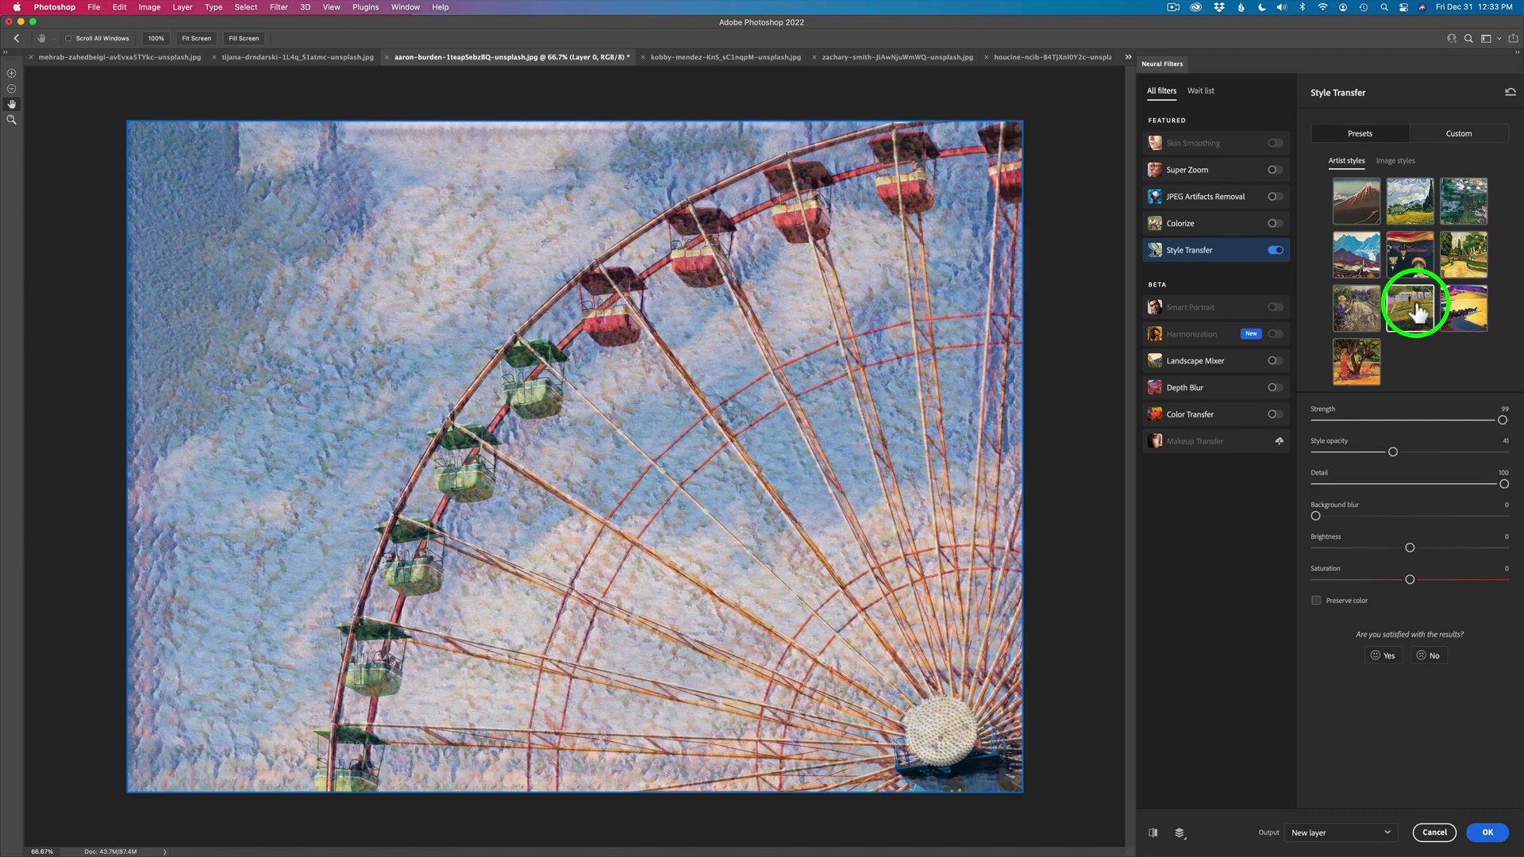
{"action": "left_click", "coordinate": [1358, 258]}
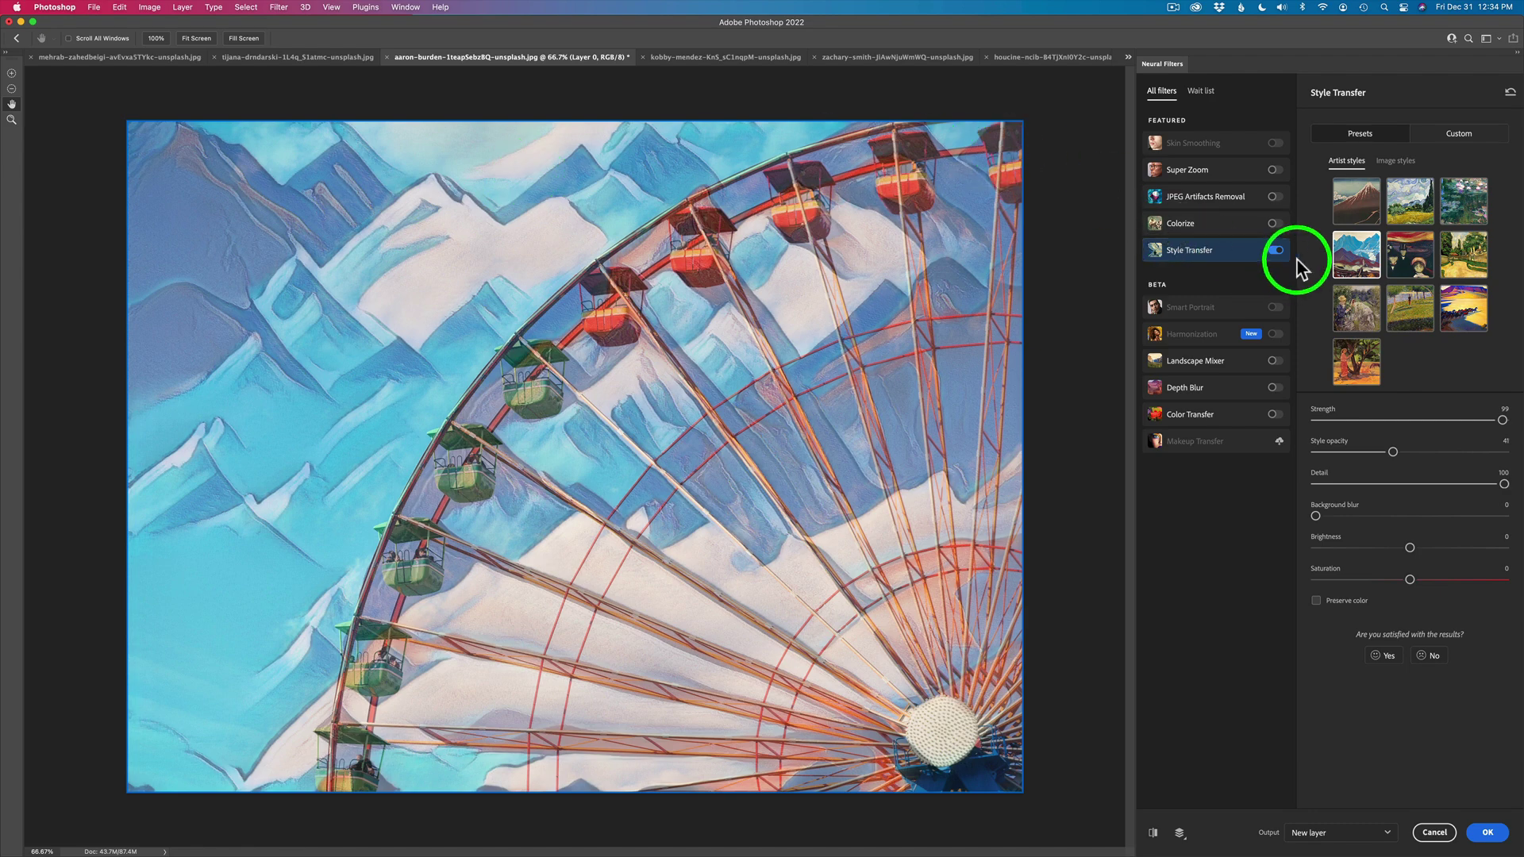
- Apply the third Image styles preset to the Ferris wheel with Preserve color on
{"action": "left_click", "coordinate": [1405, 164]}
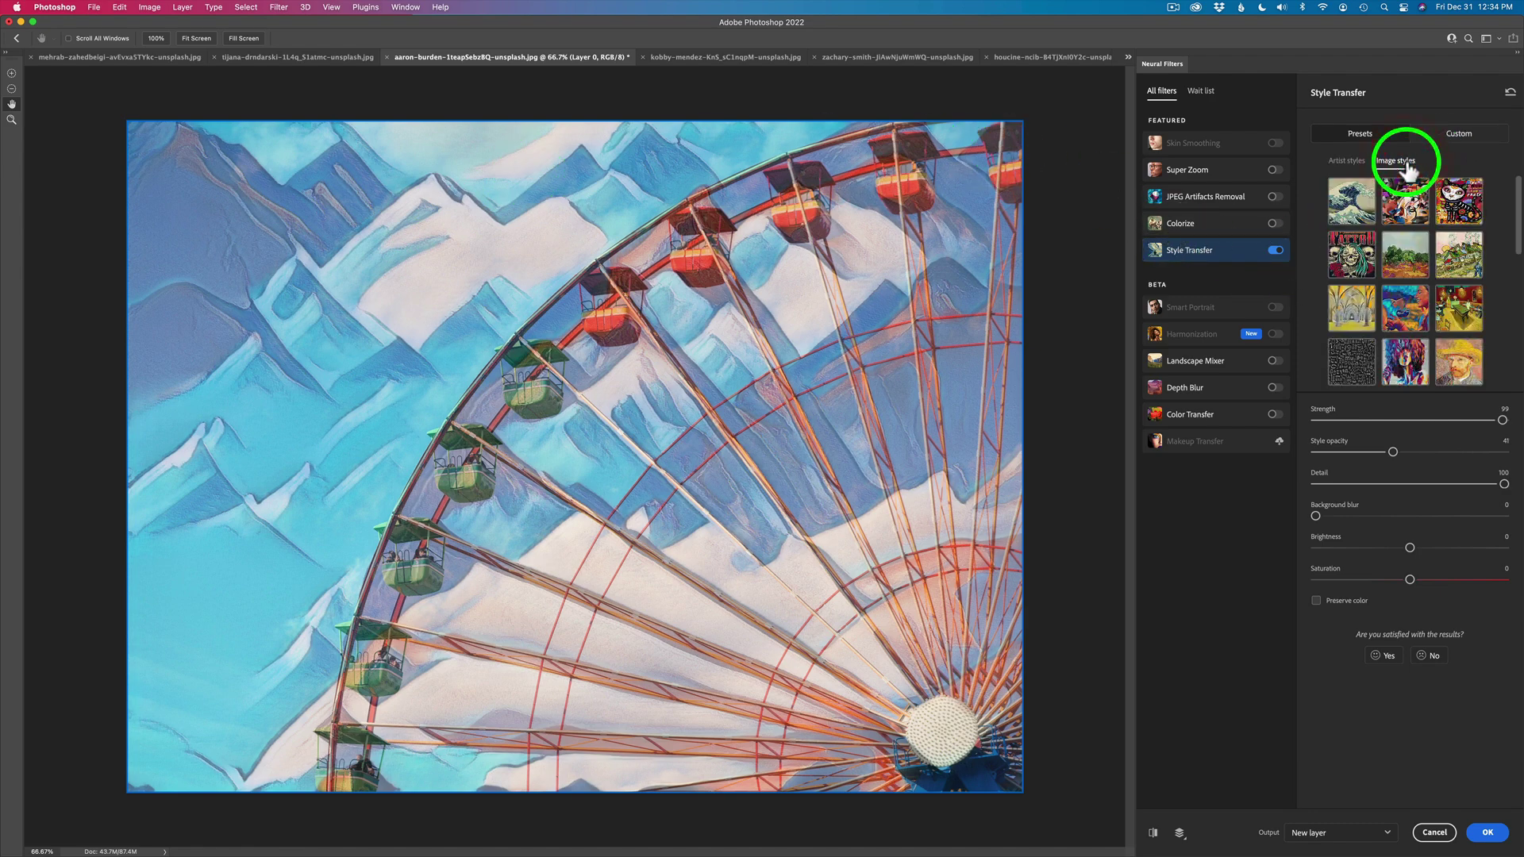
{"action": "left_click", "coordinate": [1459, 205]}
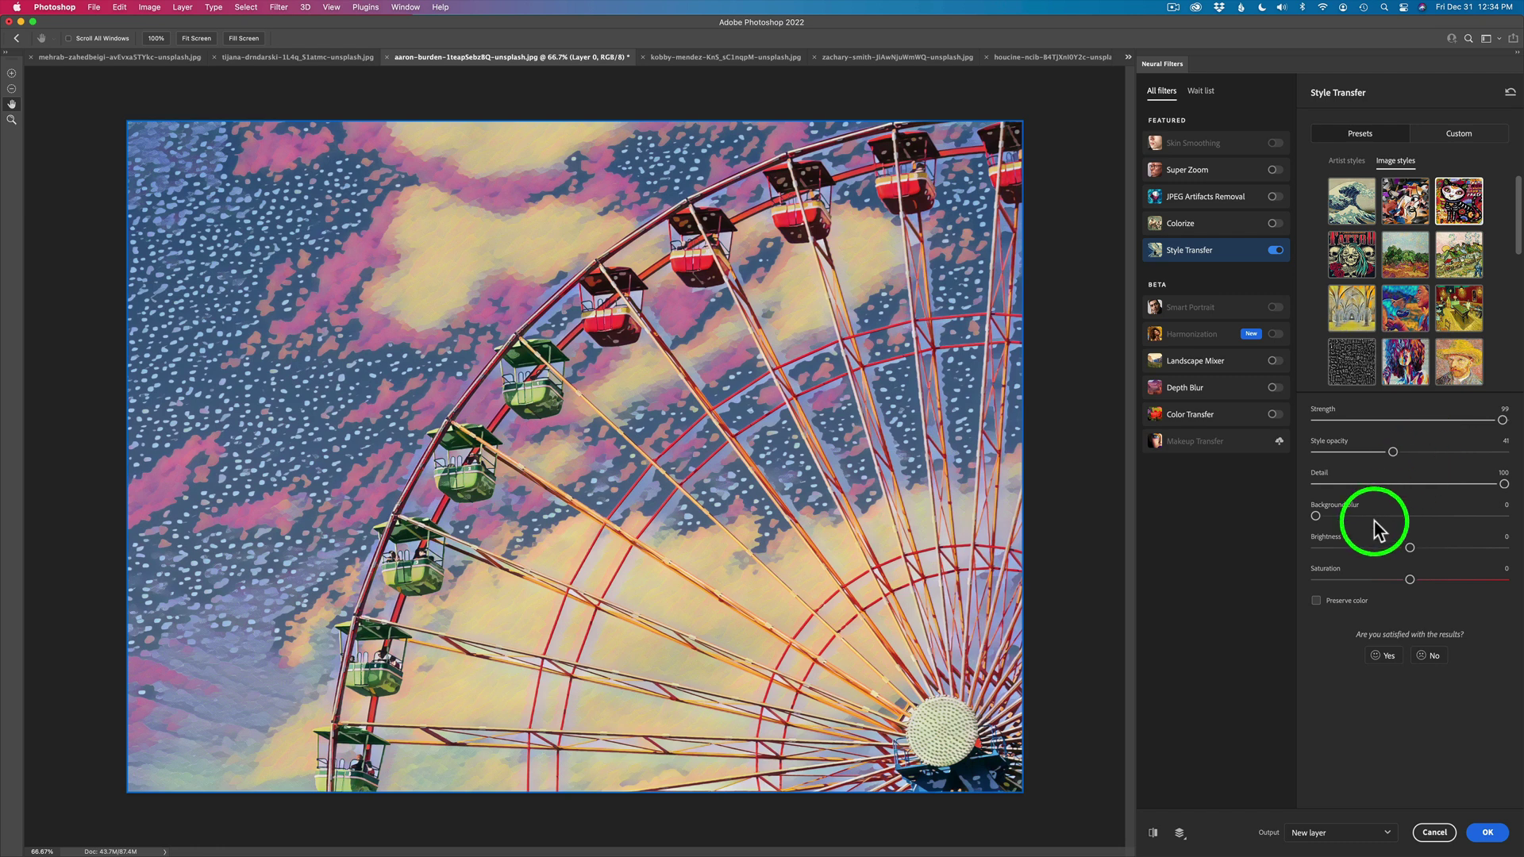
{"action": "left_click", "coordinate": [1315, 602]}
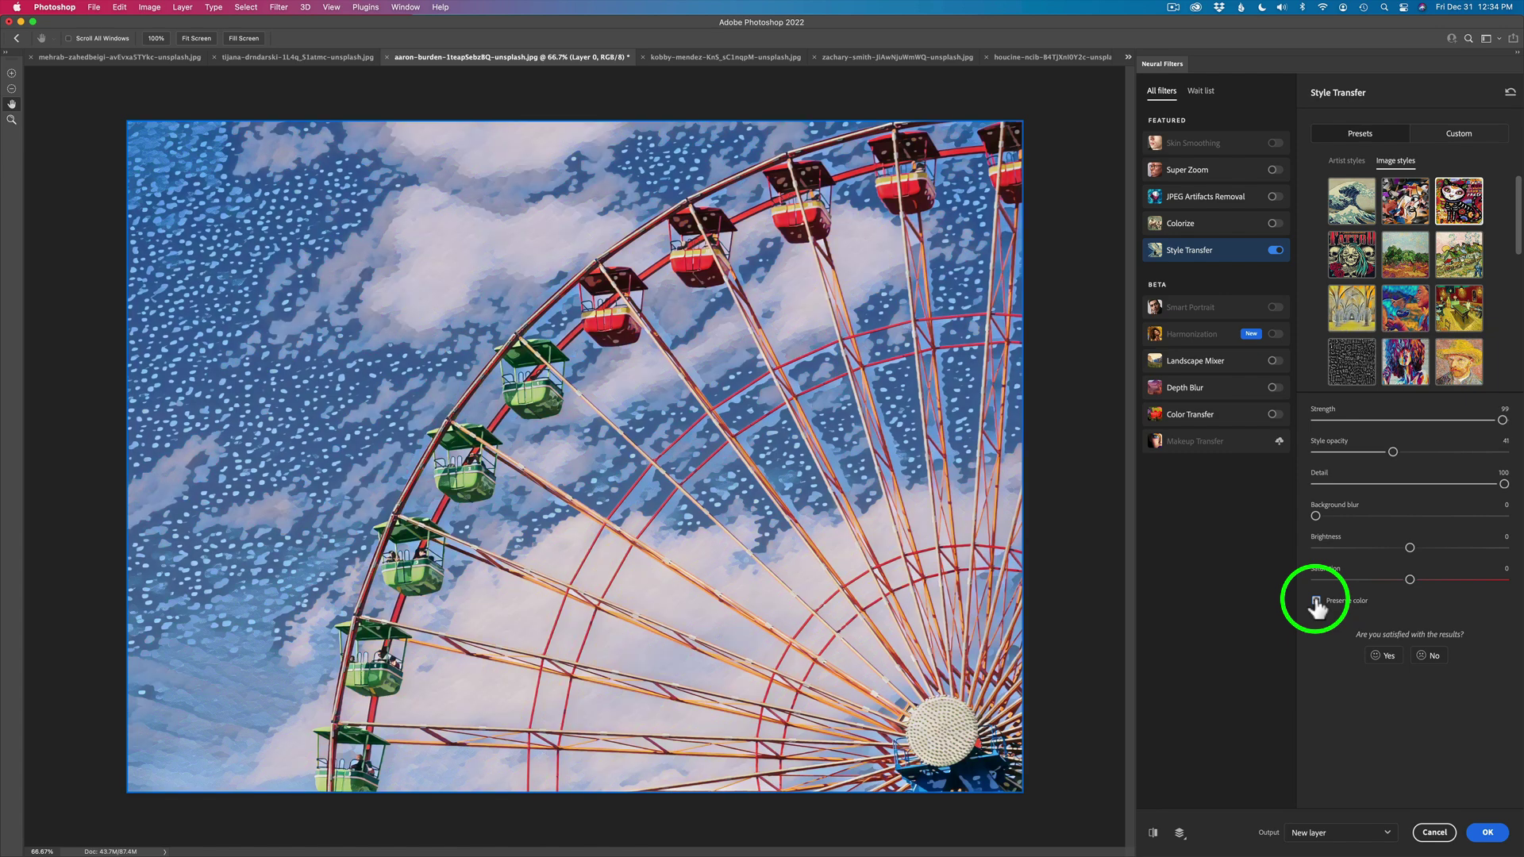
{"action": "left_click", "coordinate": [1316, 602]}
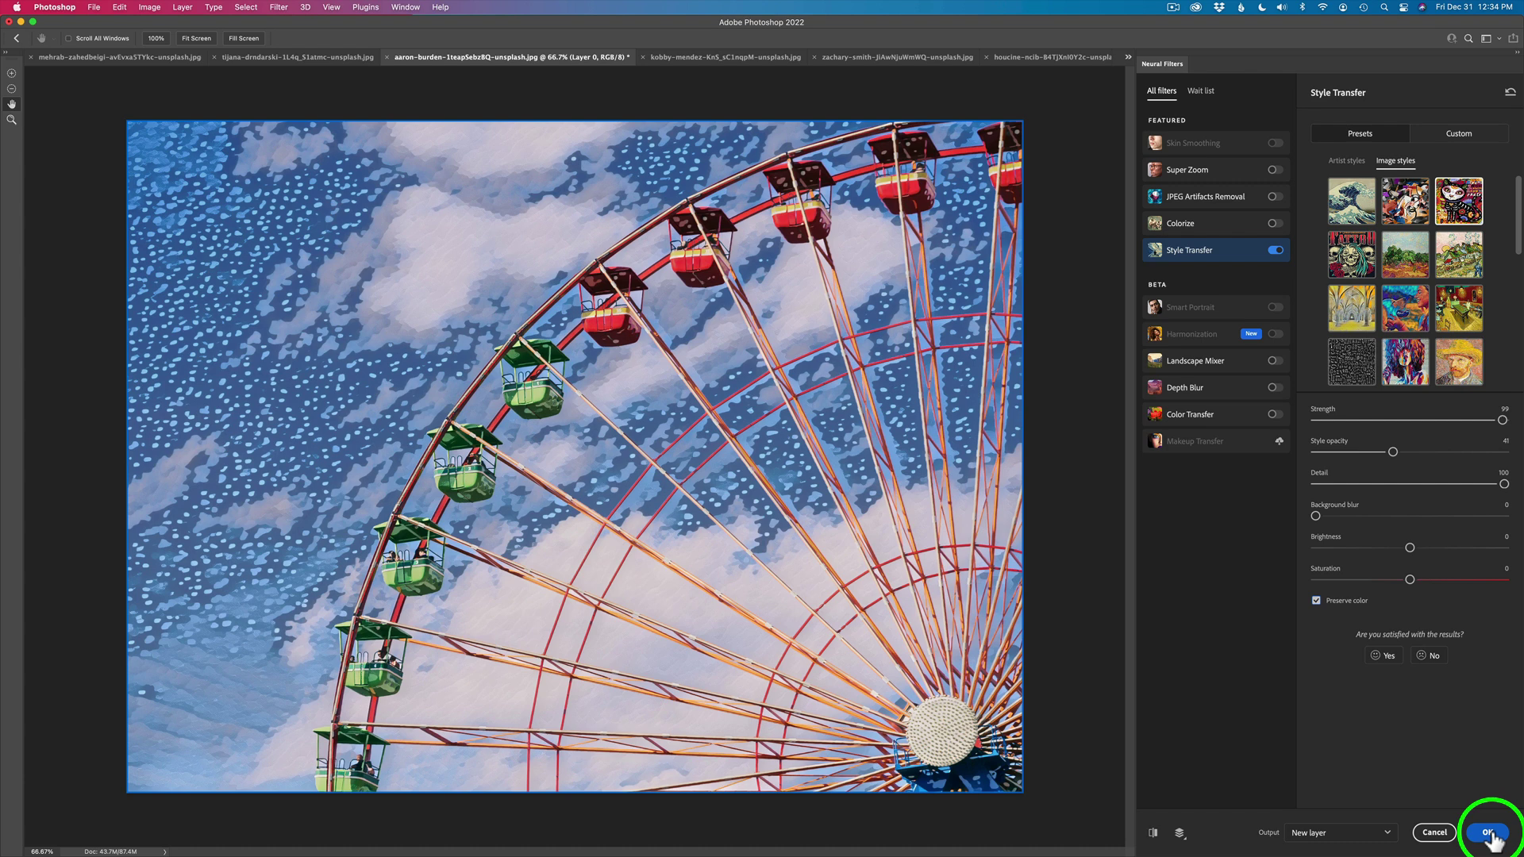
- Output the styled Ferris wheel as a new masked layer
{"action": "left_click", "coordinate": [1388, 833]}
{"action": "left_click", "coordinate": [1359, 806]}
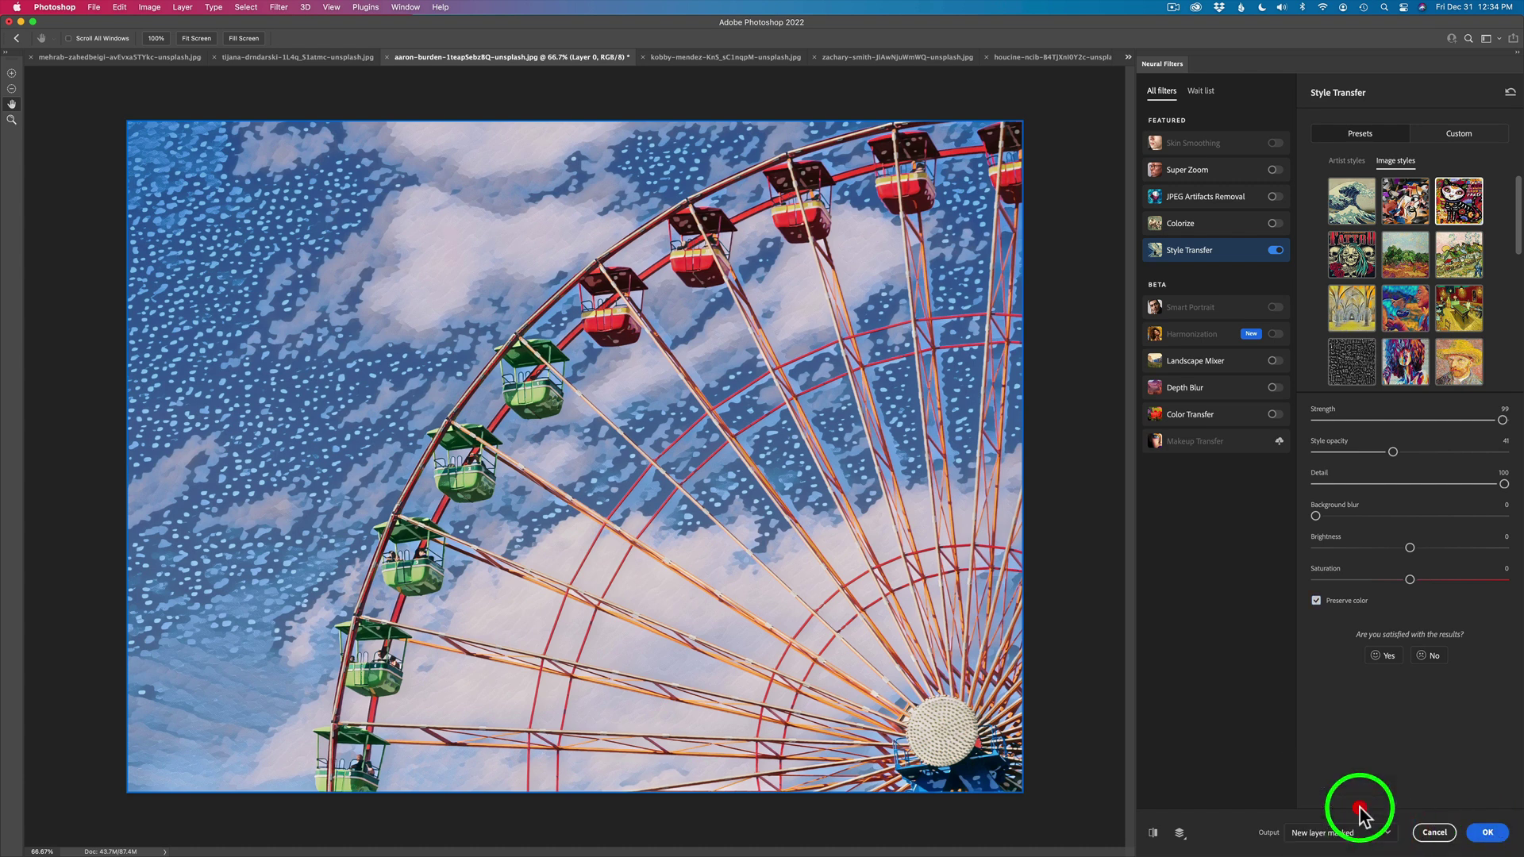
{"action": "left_click", "coordinate": [1488, 833]}
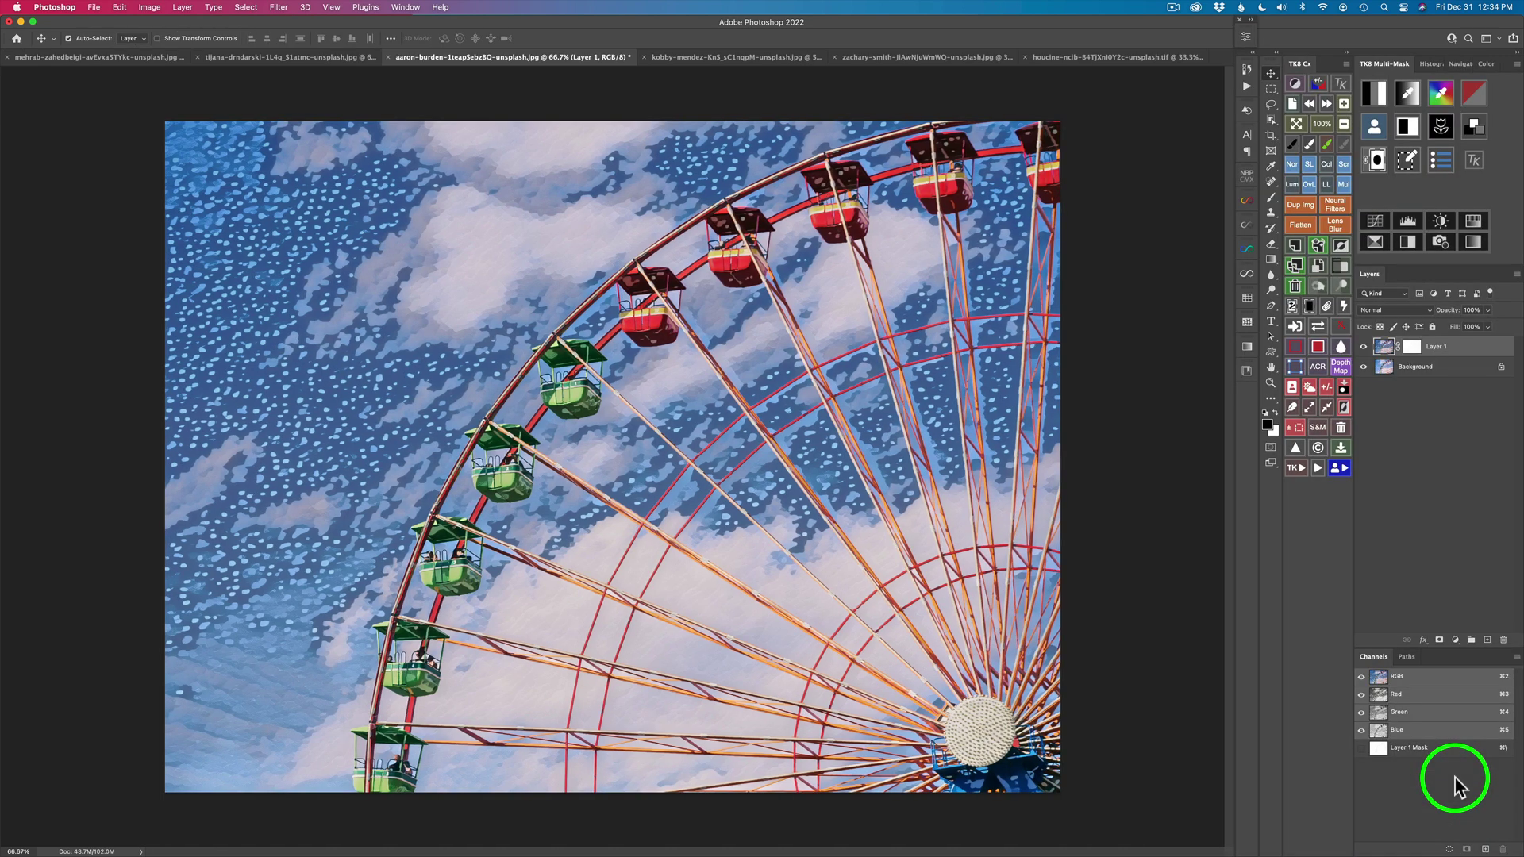
- Compare Layer 1 against the original, then switch to the soccer player photo
{"action": "left_click", "coordinate": [1363, 349]}
{"action": "left_click", "coordinate": [1364, 349]}
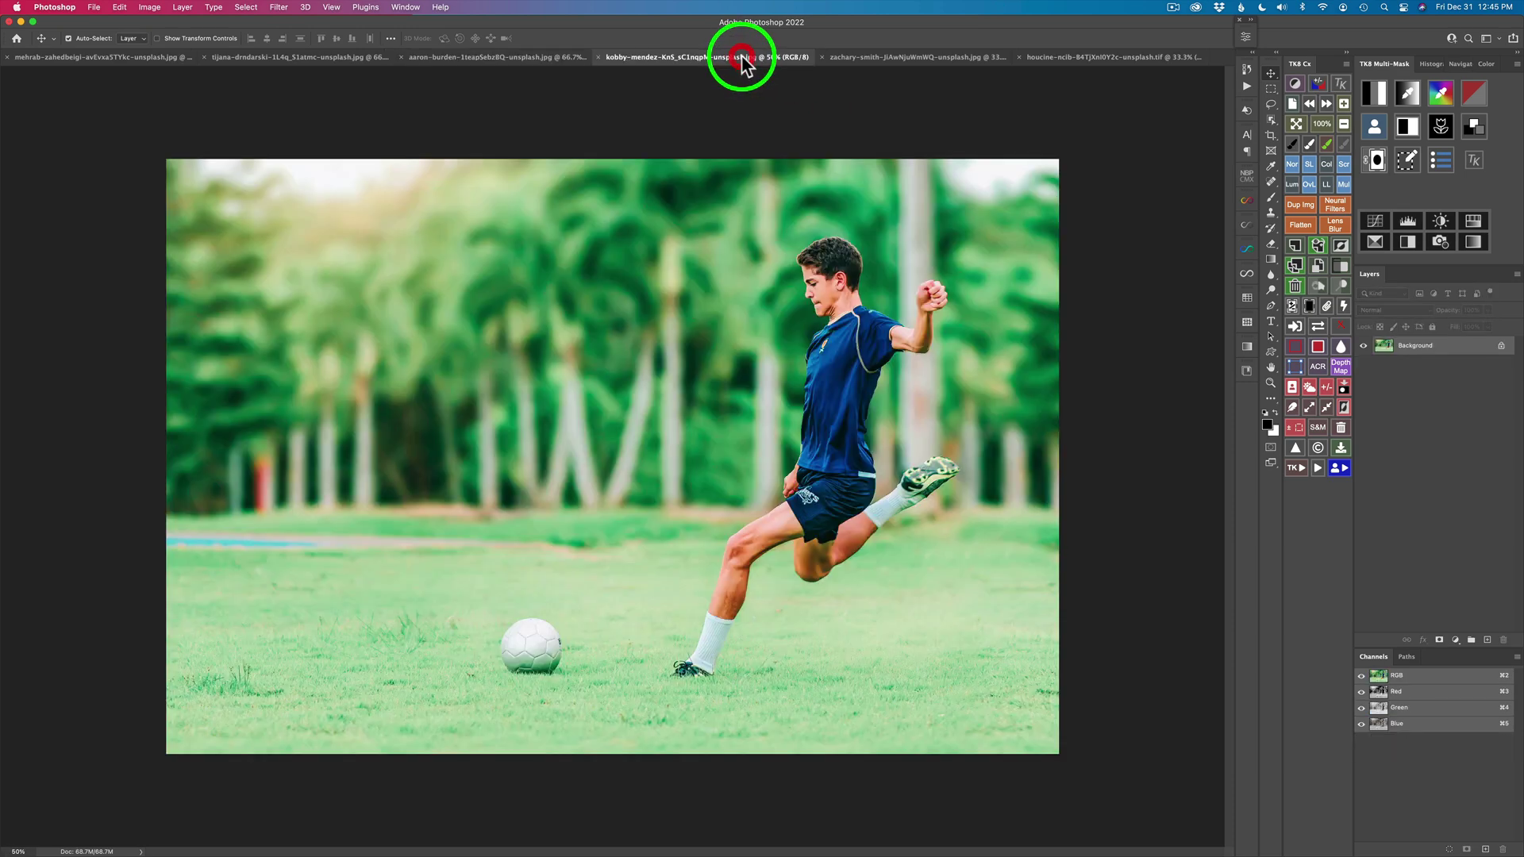
{"action": "left_click", "coordinate": [741, 57]}
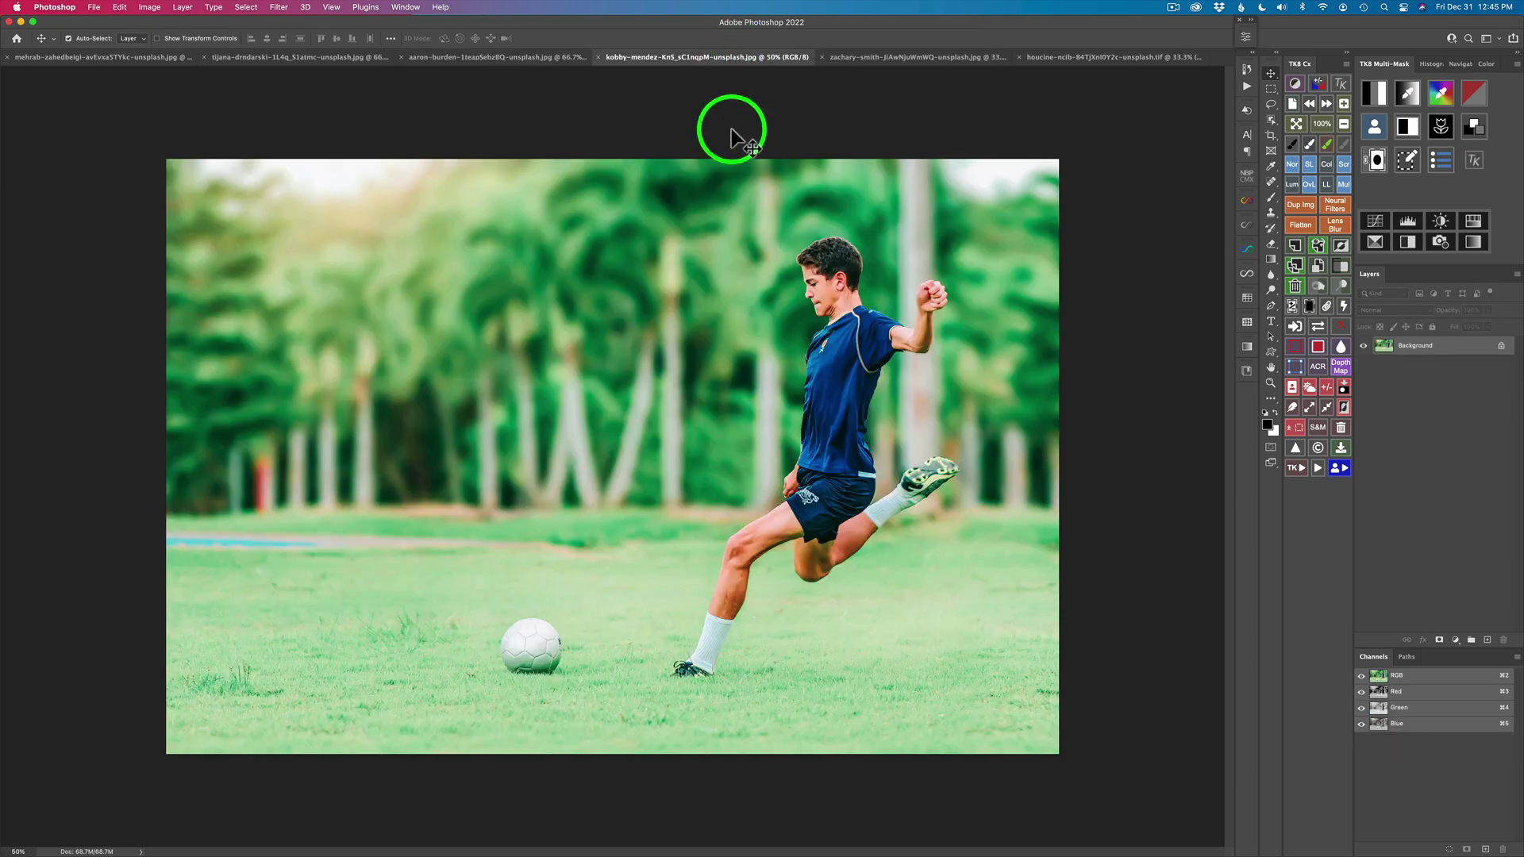
- Enable Neural Filters Style Transfer on the soccer photo with the third image style
{"action": "left_click", "coordinate": [281, 8]}
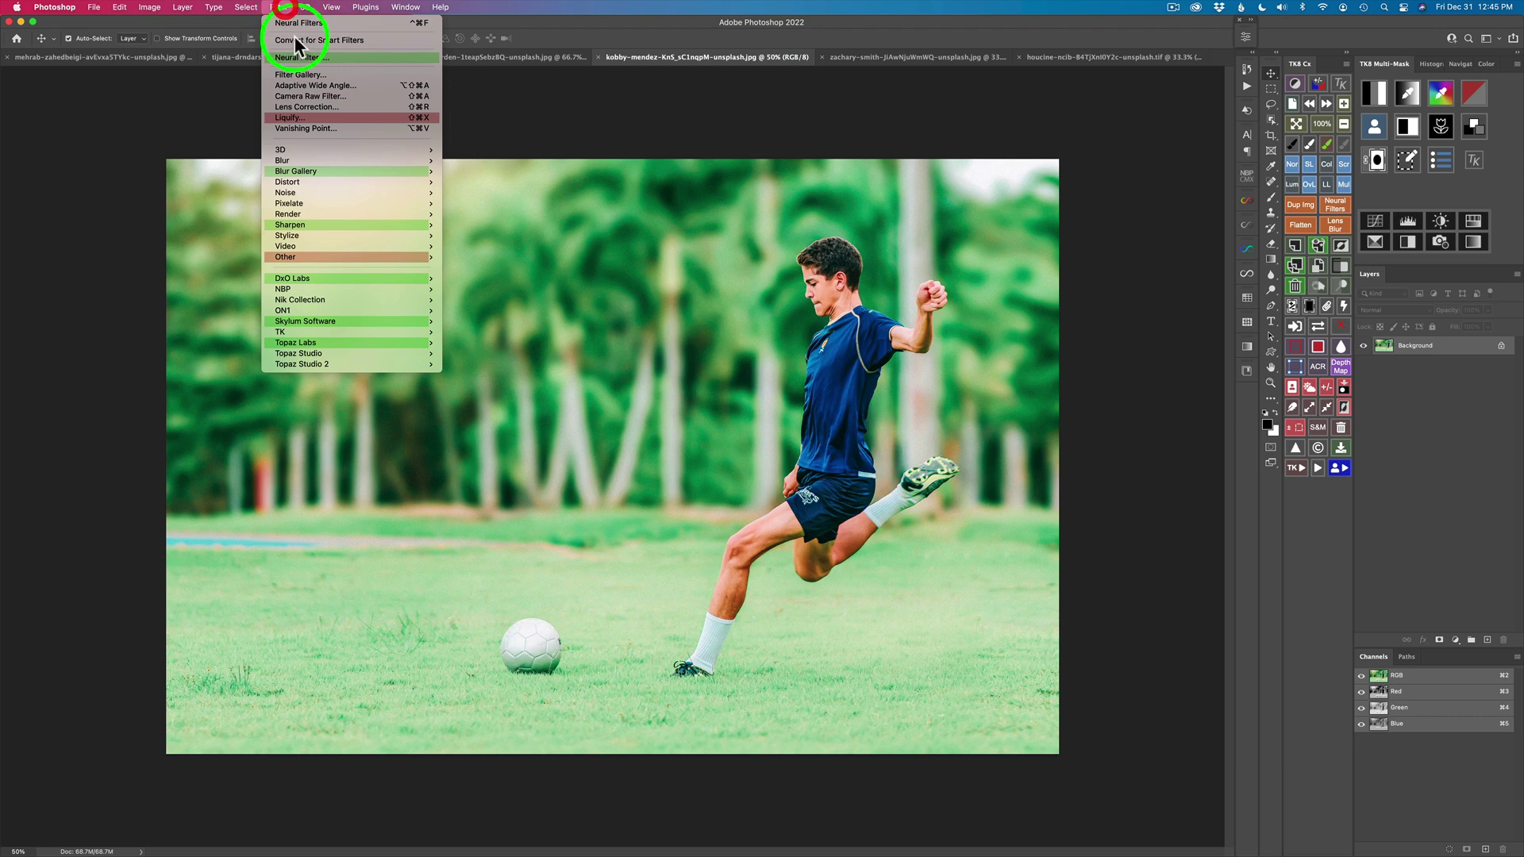
{"action": "left_click", "coordinate": [303, 54]}
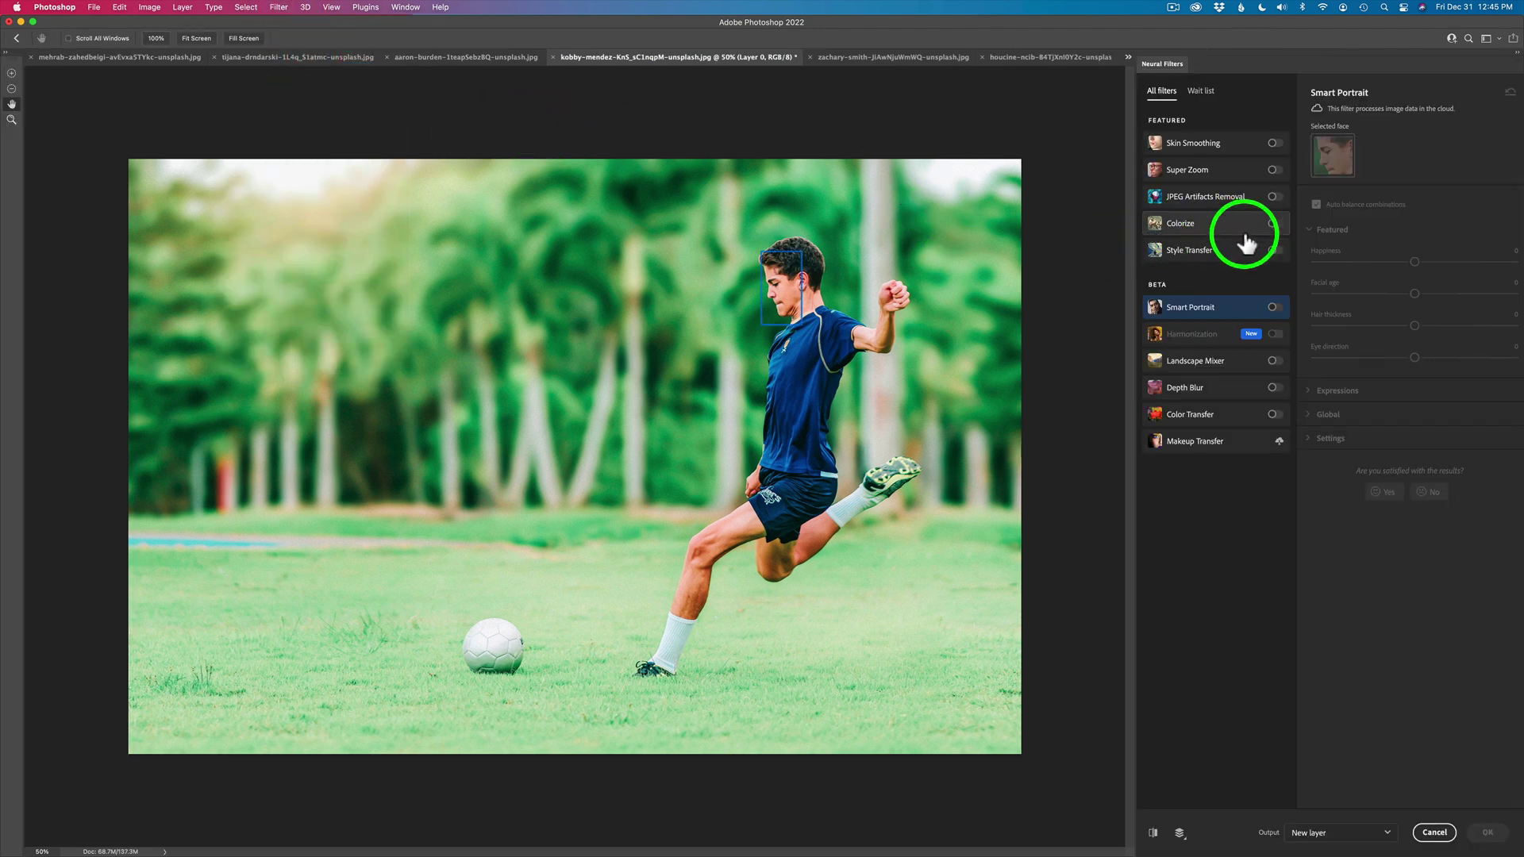
{"action": "left_click", "coordinate": [1270, 250]}
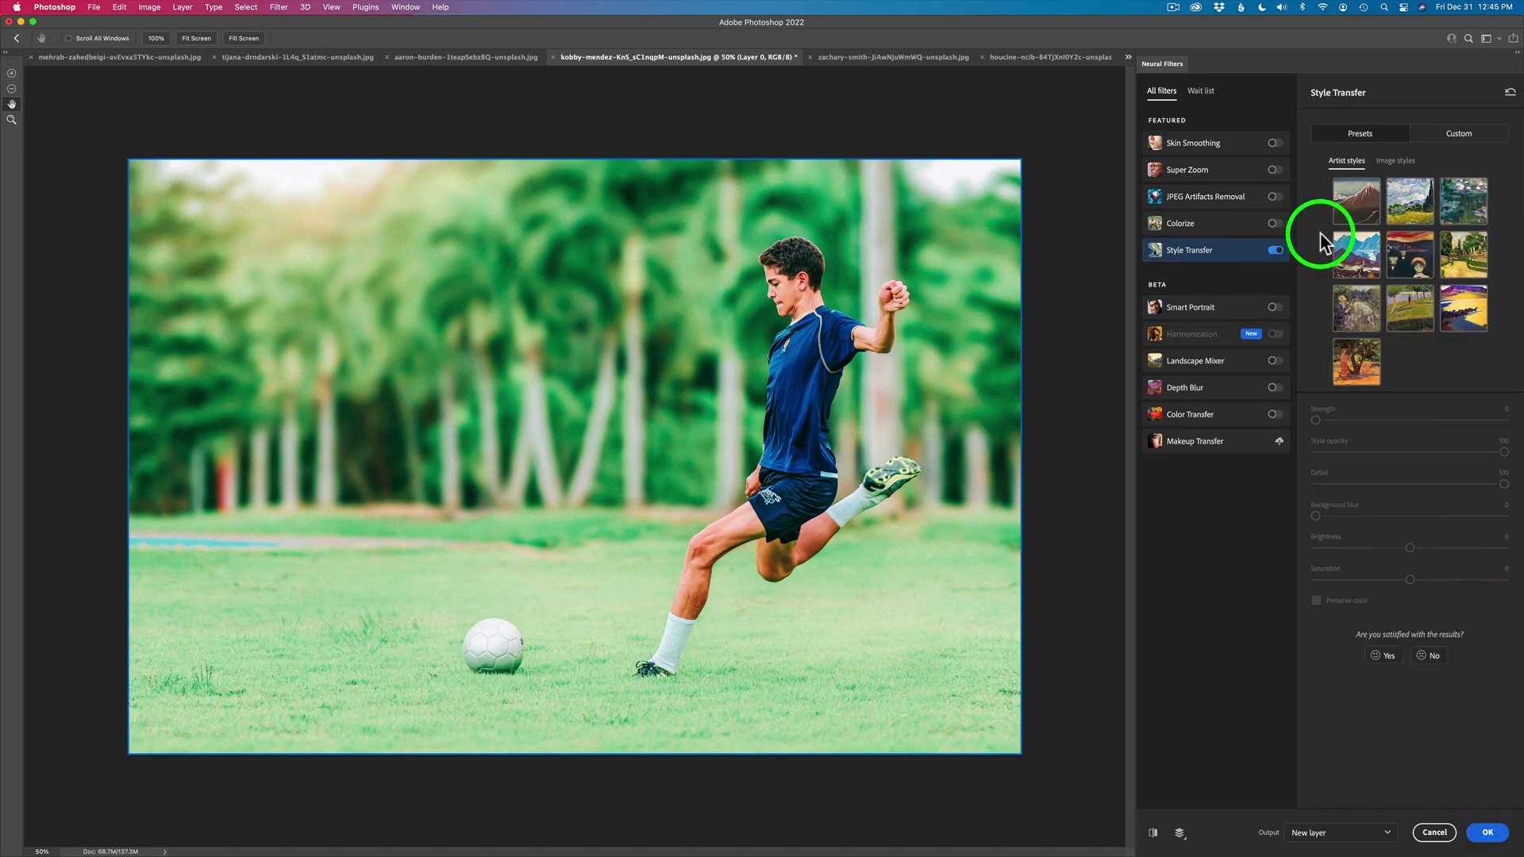
{"action": "left_click", "coordinate": [1396, 162]}
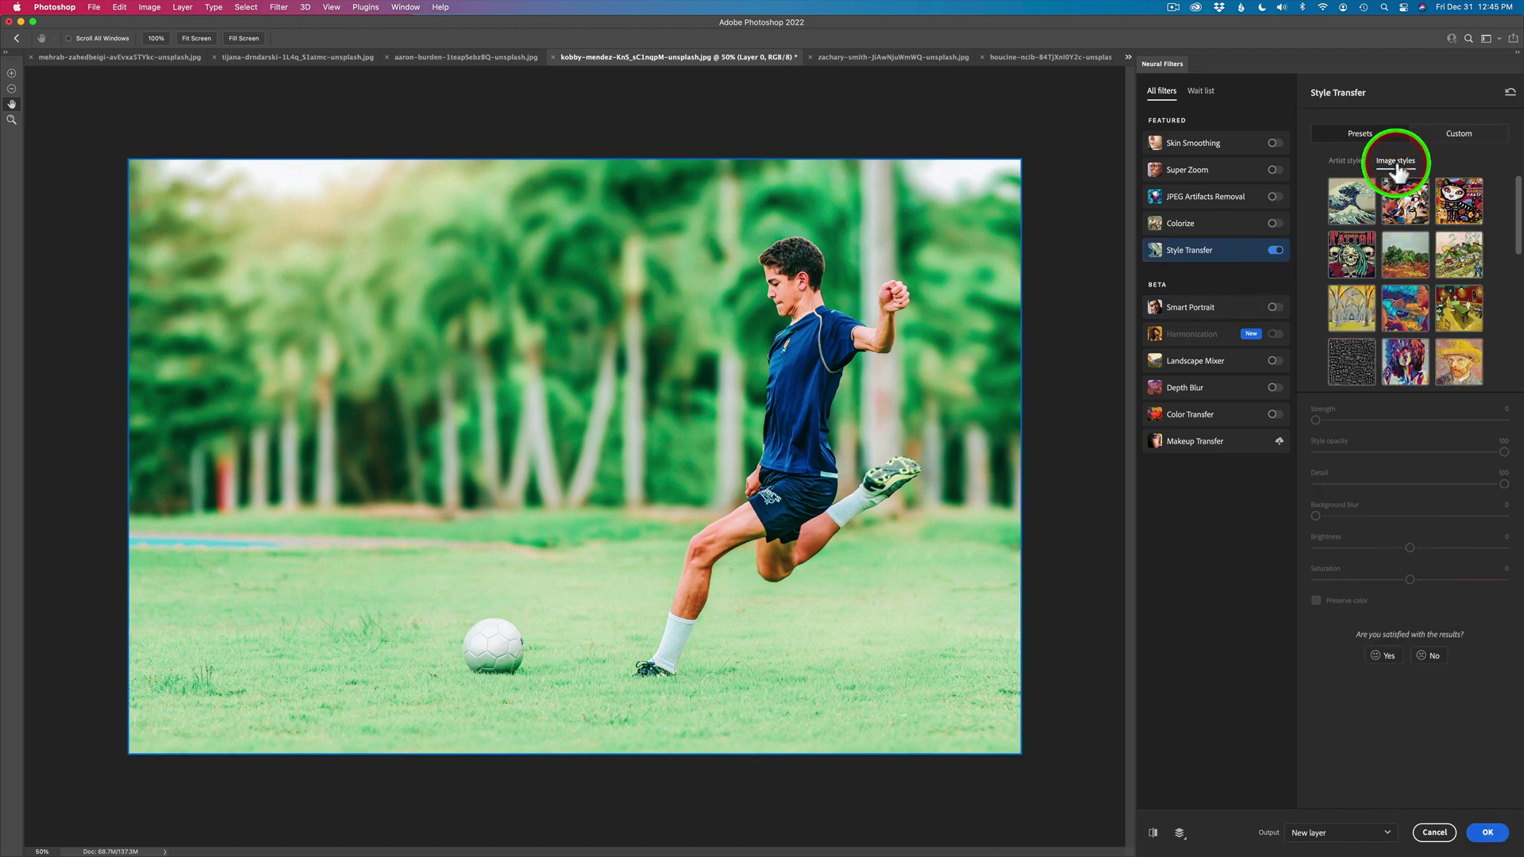
{"action": "left_click", "coordinate": [1354, 211]}
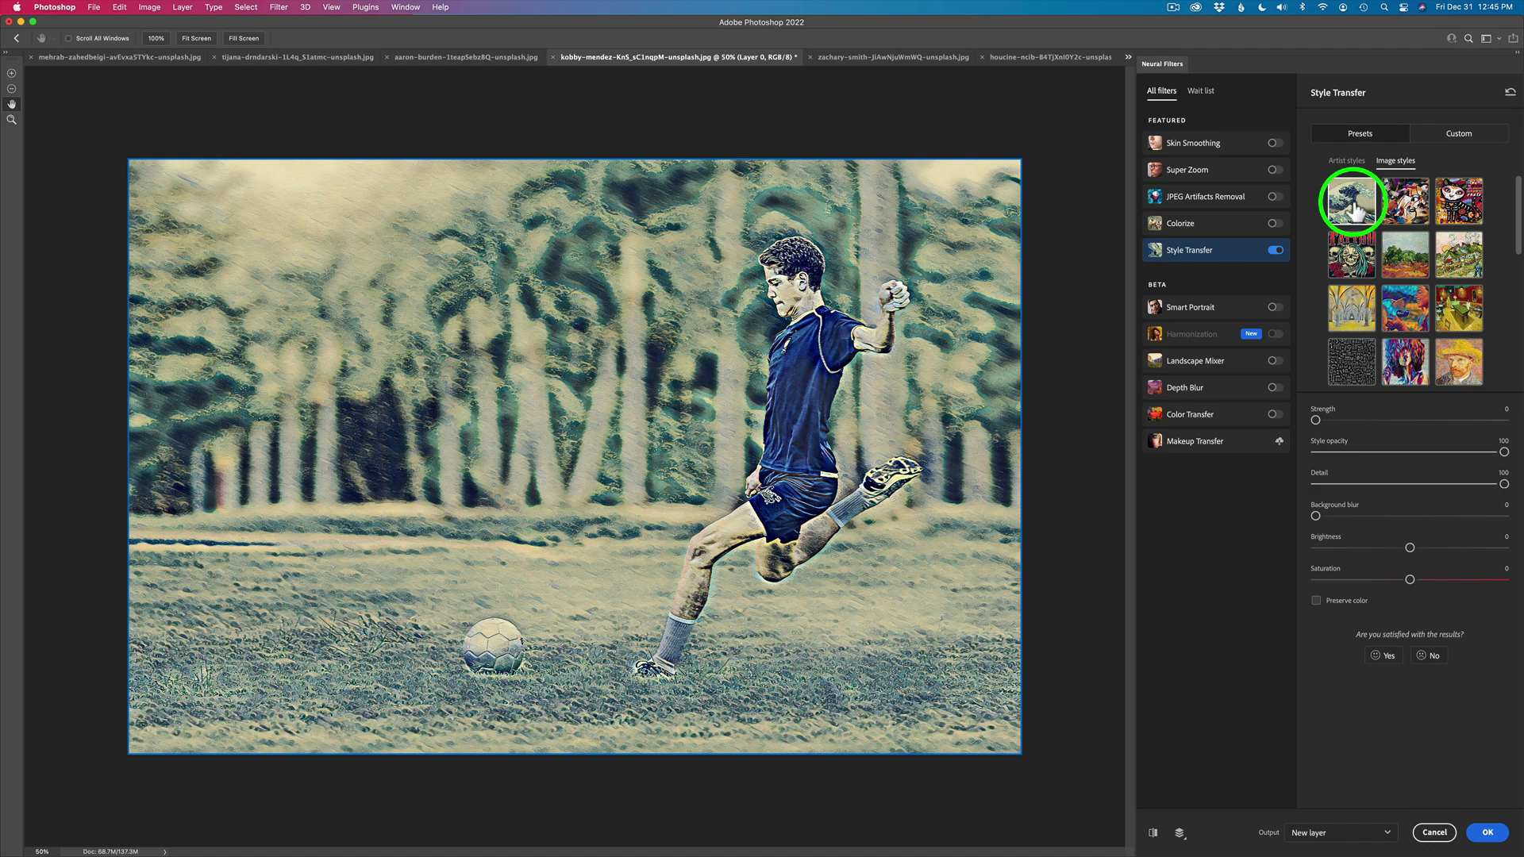
{"action": "left_click", "coordinate": [1459, 204]}
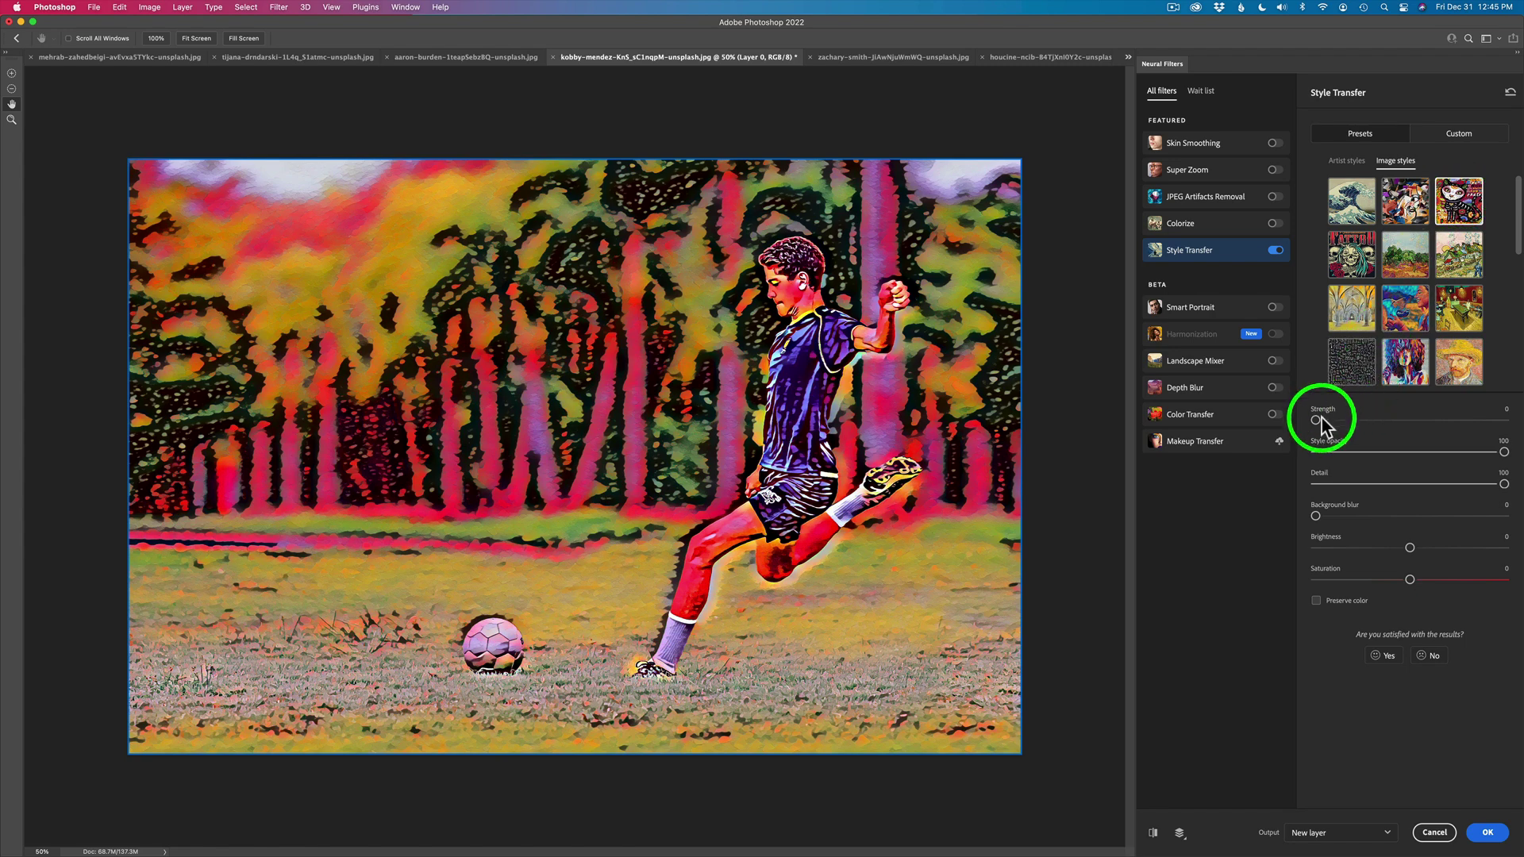
- Set the style strength to 100 and style opacity to 40
{"action": "left_click_drag", "start_coordinate": [1316, 419], "coordinate": [1515, 407]}
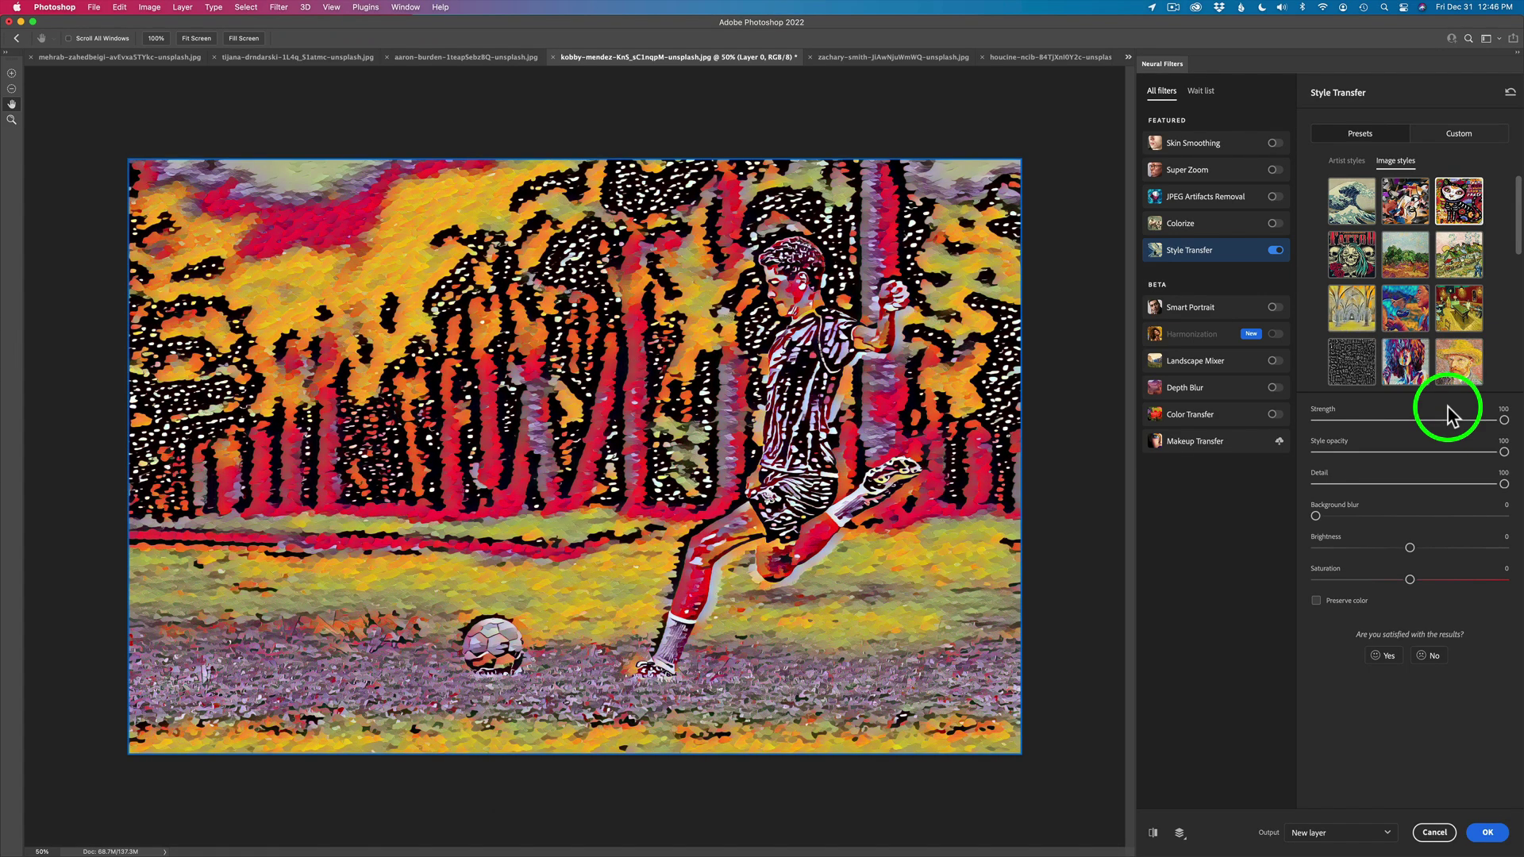
{"action": "left_click", "coordinate": [1421, 451]}
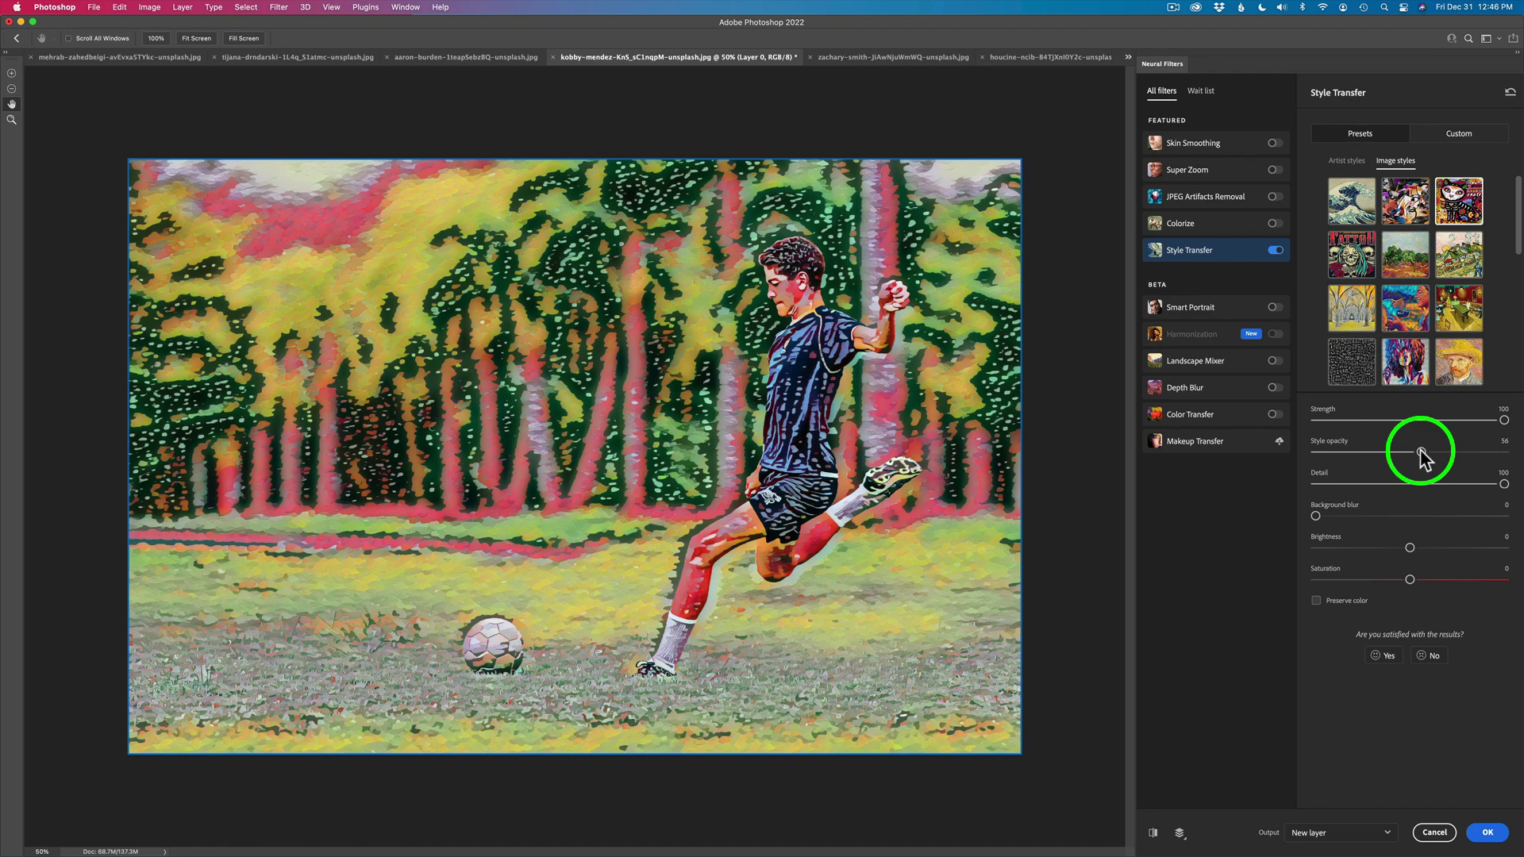
{"action": "left_click_drag", "start_coordinate": [1421, 452], "coordinate": [1390, 453]}
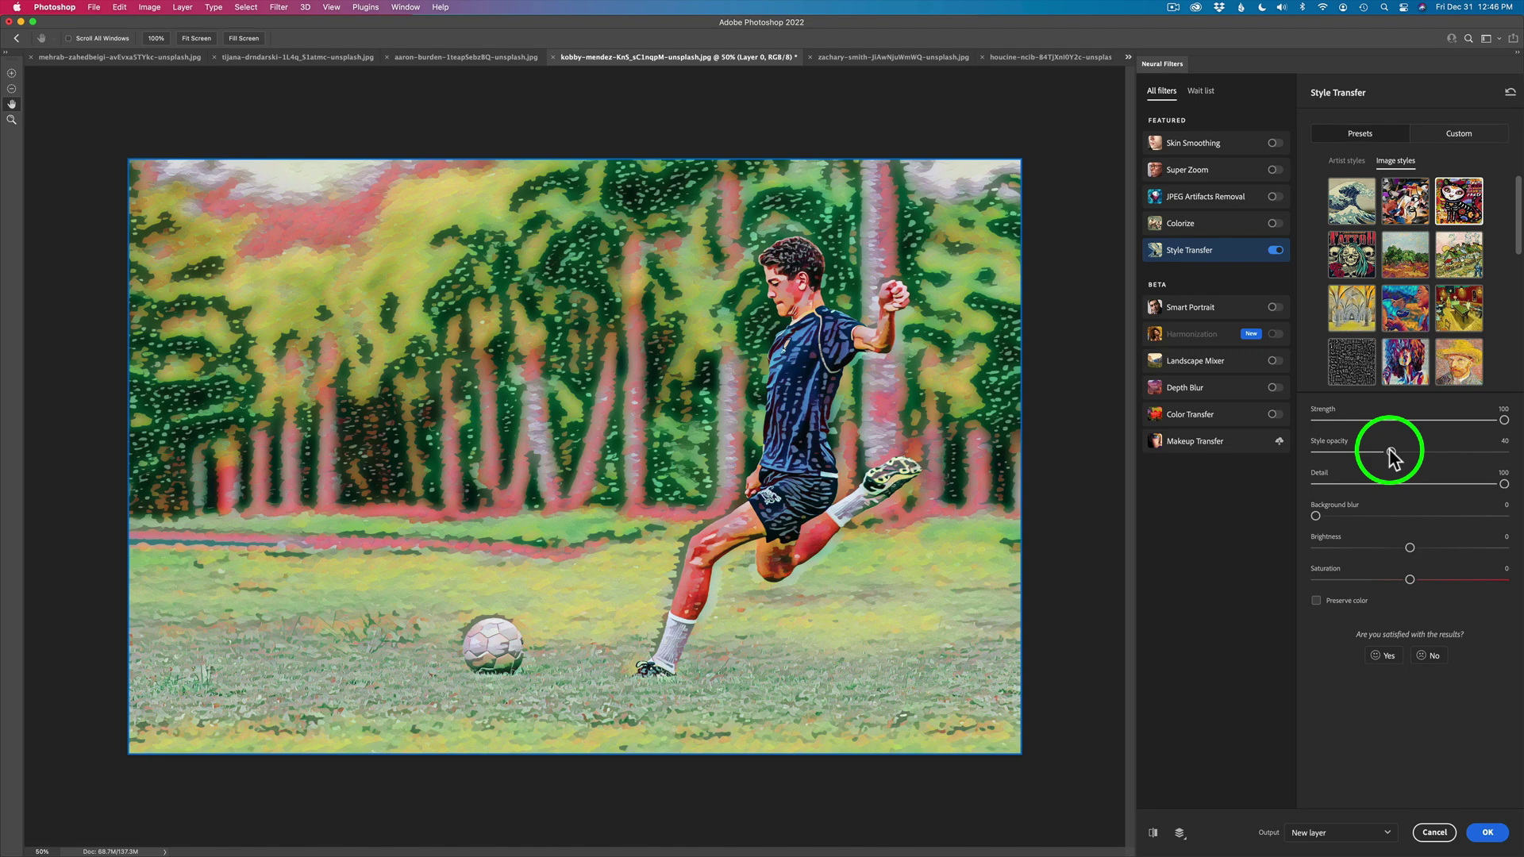
- Compare other image styles, returning to the dotted top-right preset
{"action": "left_click", "coordinate": [1460, 310]}
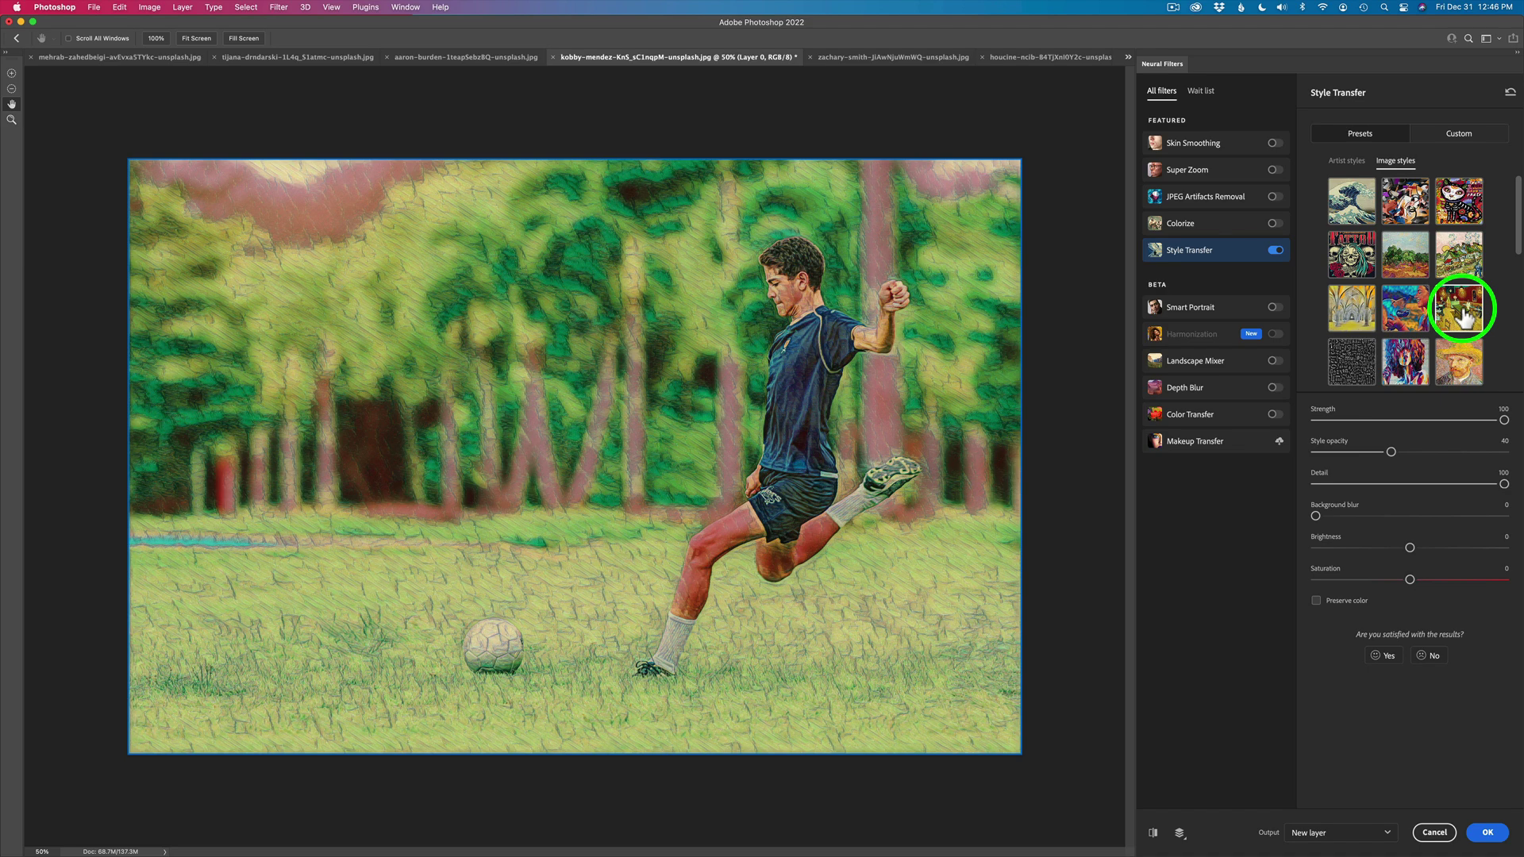
{"action": "left_click", "coordinate": [1465, 204]}
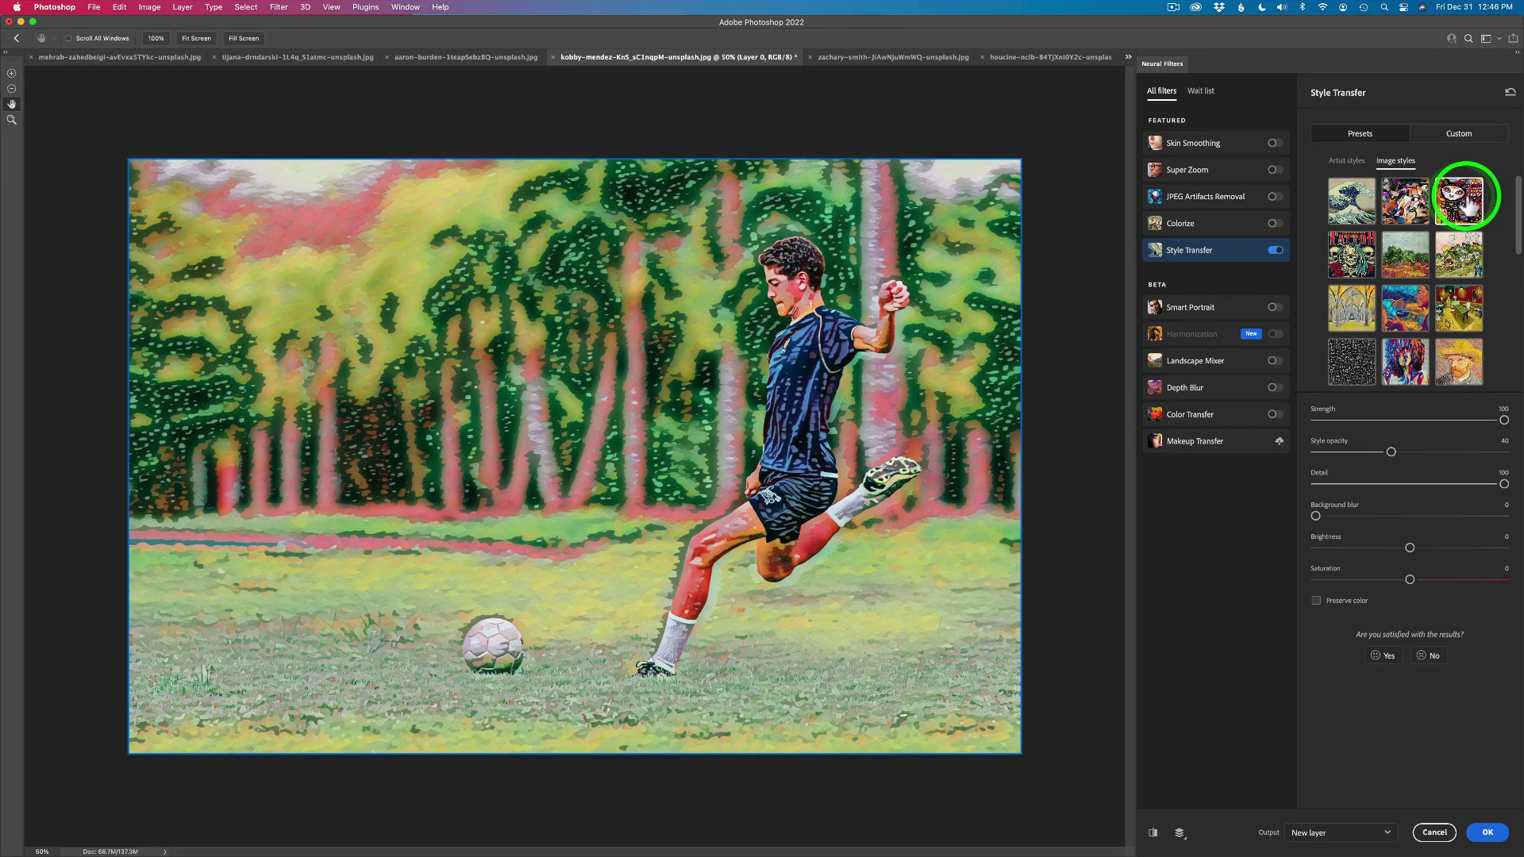
{"action": "left_click", "coordinate": [1463, 309]}
{"action": "left_click", "coordinate": [1463, 203]}
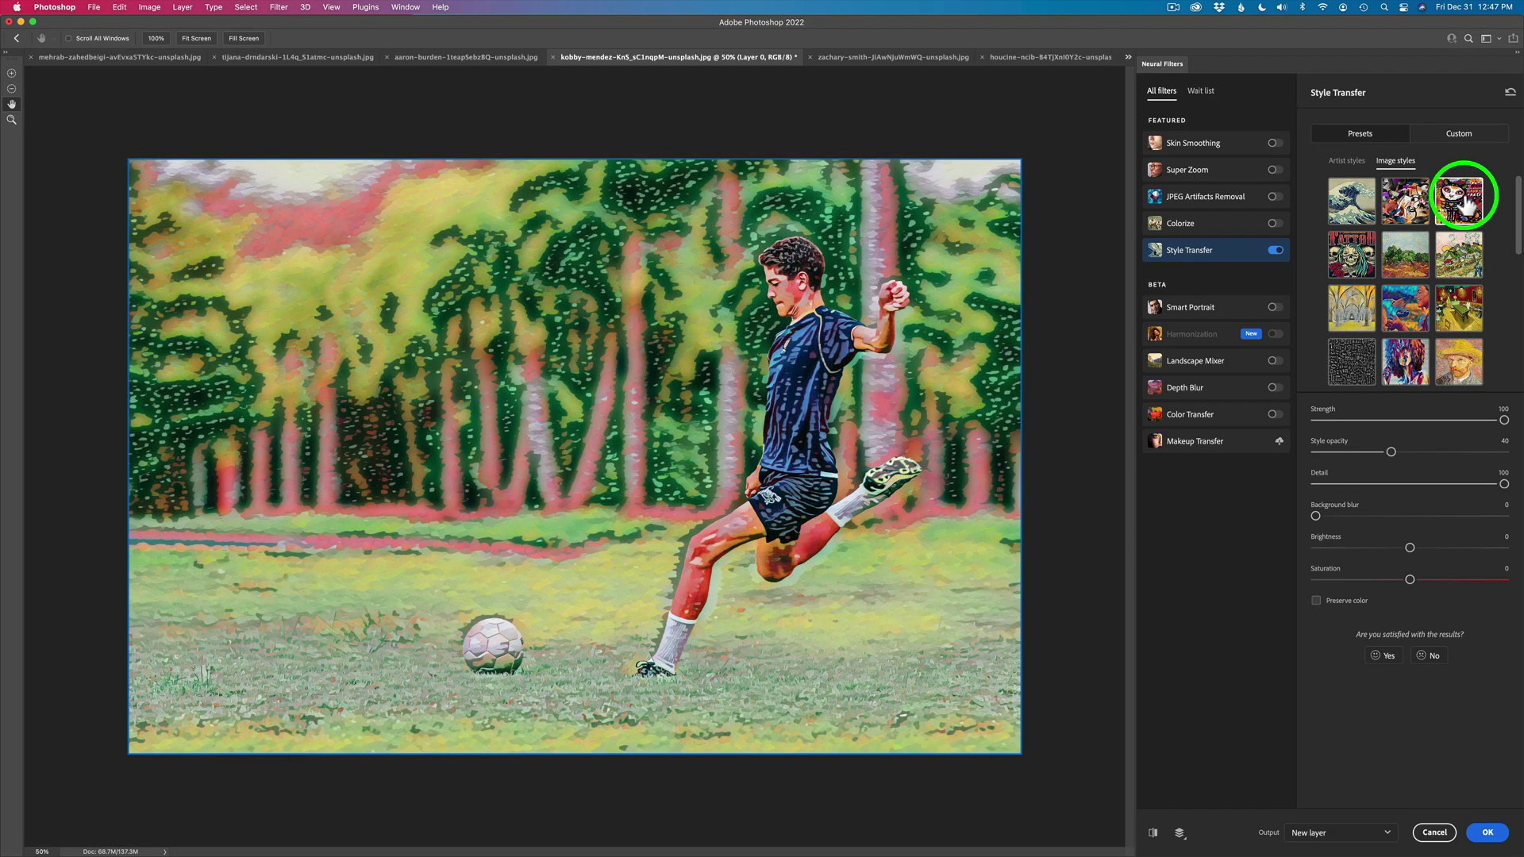
- Output the styled soccer photo as a new masked layer
{"action": "left_click", "coordinate": [1377, 832]}
{"action": "left_click", "coordinate": [1347, 808]}
{"action": "left_click", "coordinate": [1484, 831]}
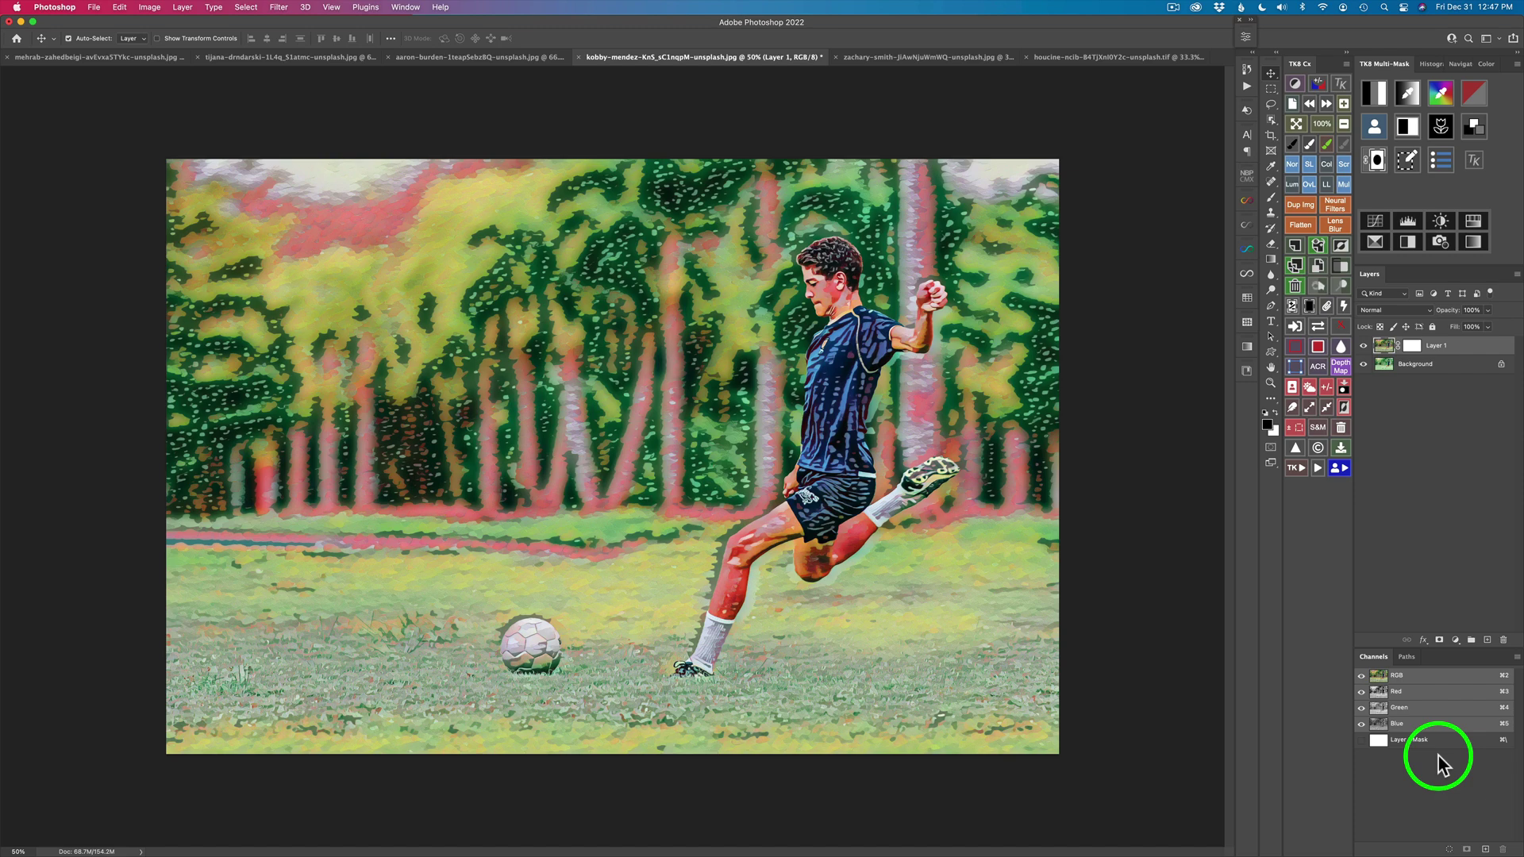
- Compare the styled soccer layer with the original, then launch Neural Filters on the guitarist photo
{"action": "left_click", "coordinate": [1363, 346]}
{"action": "left_click", "coordinate": [1363, 346]}
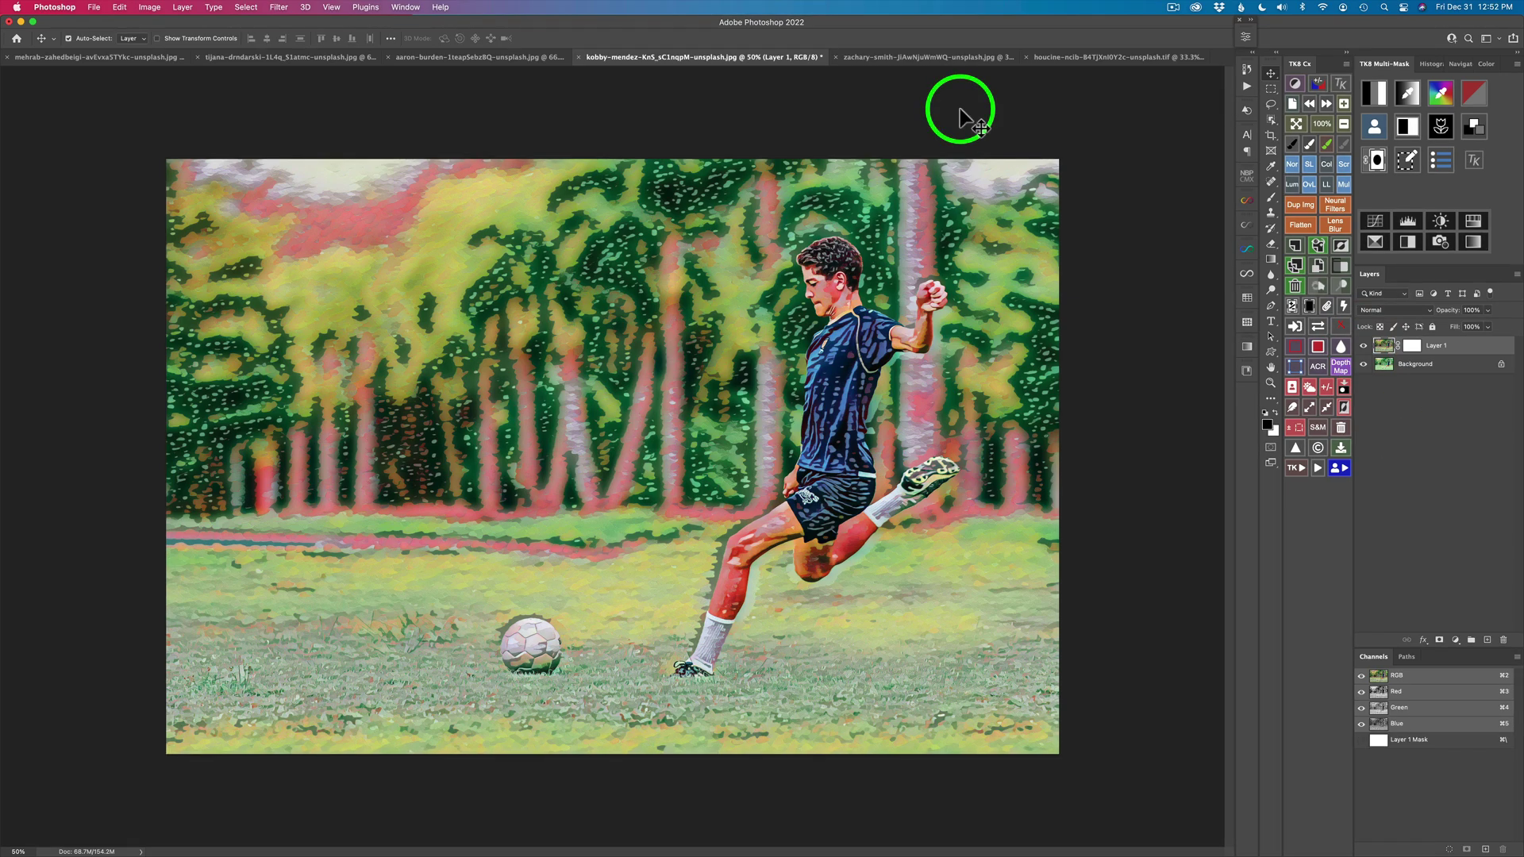
{"action": "left_click", "coordinate": [937, 58]}
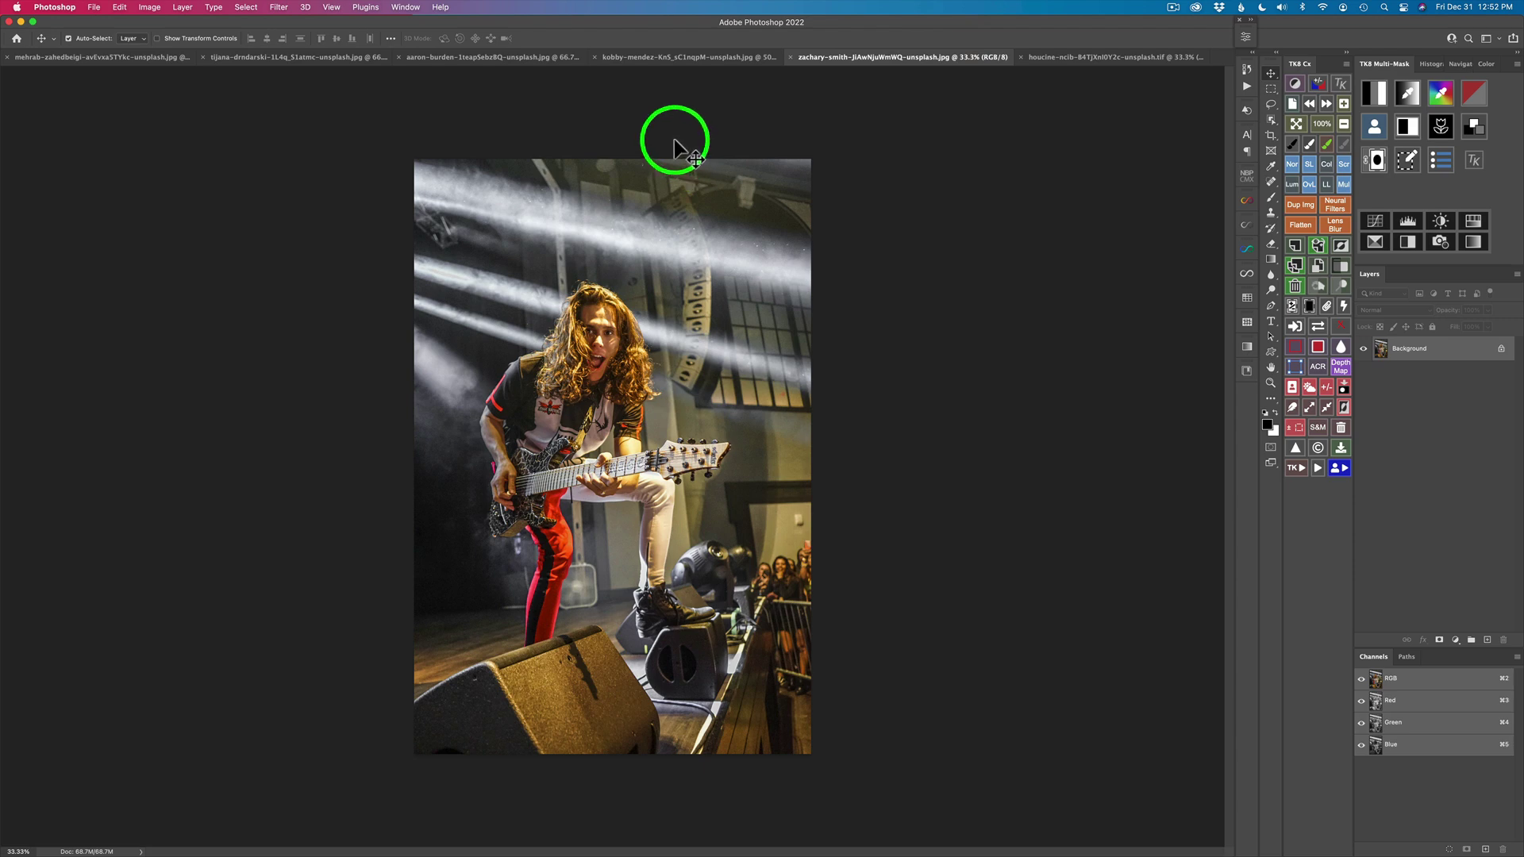
{"action": "left_click", "coordinate": [278, 8]}
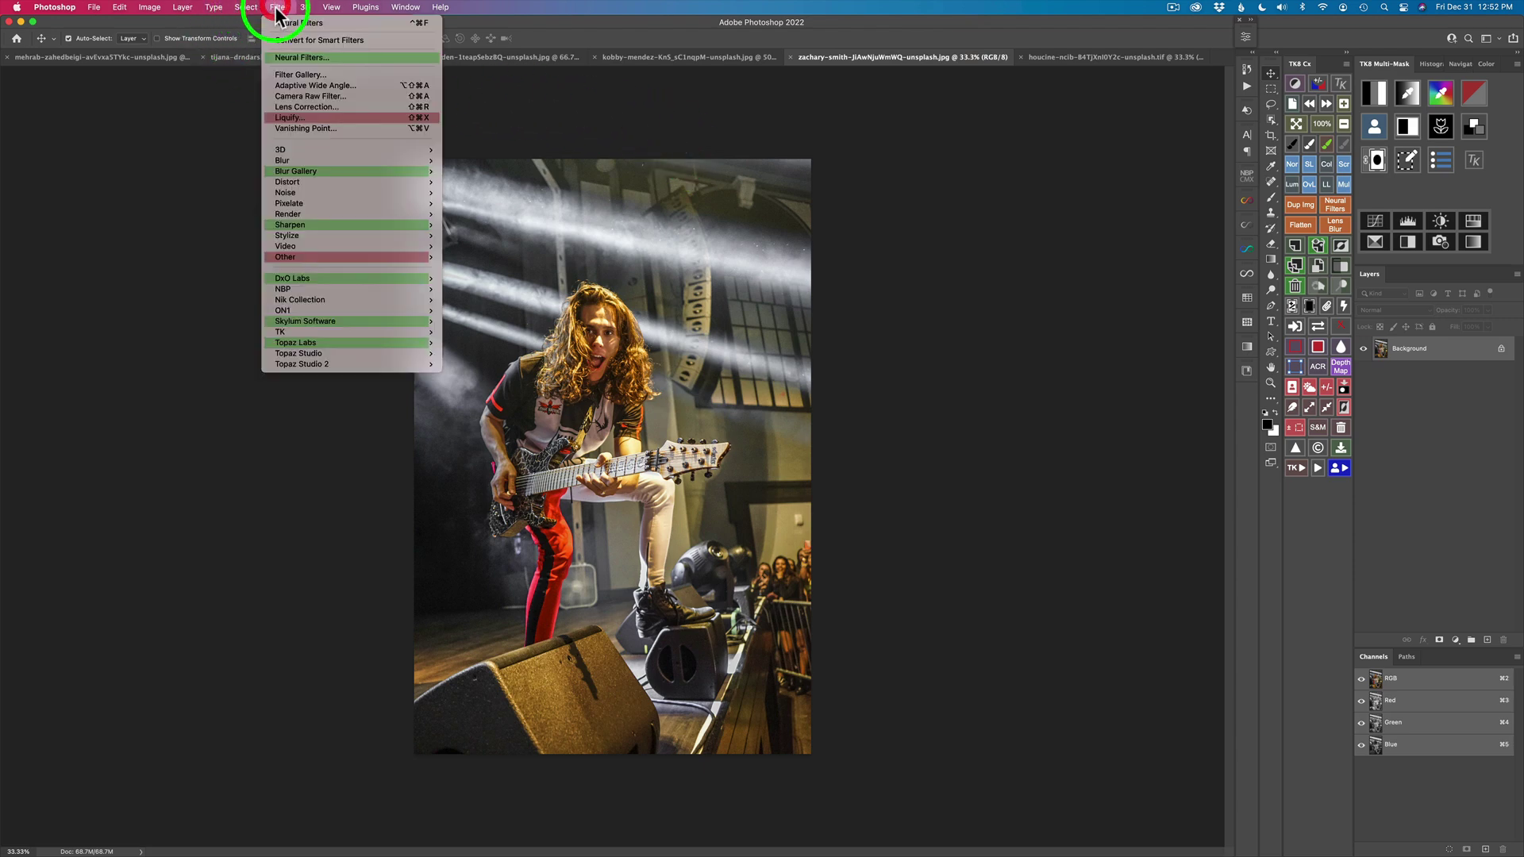
{"action": "left_click", "coordinate": [305, 58]}
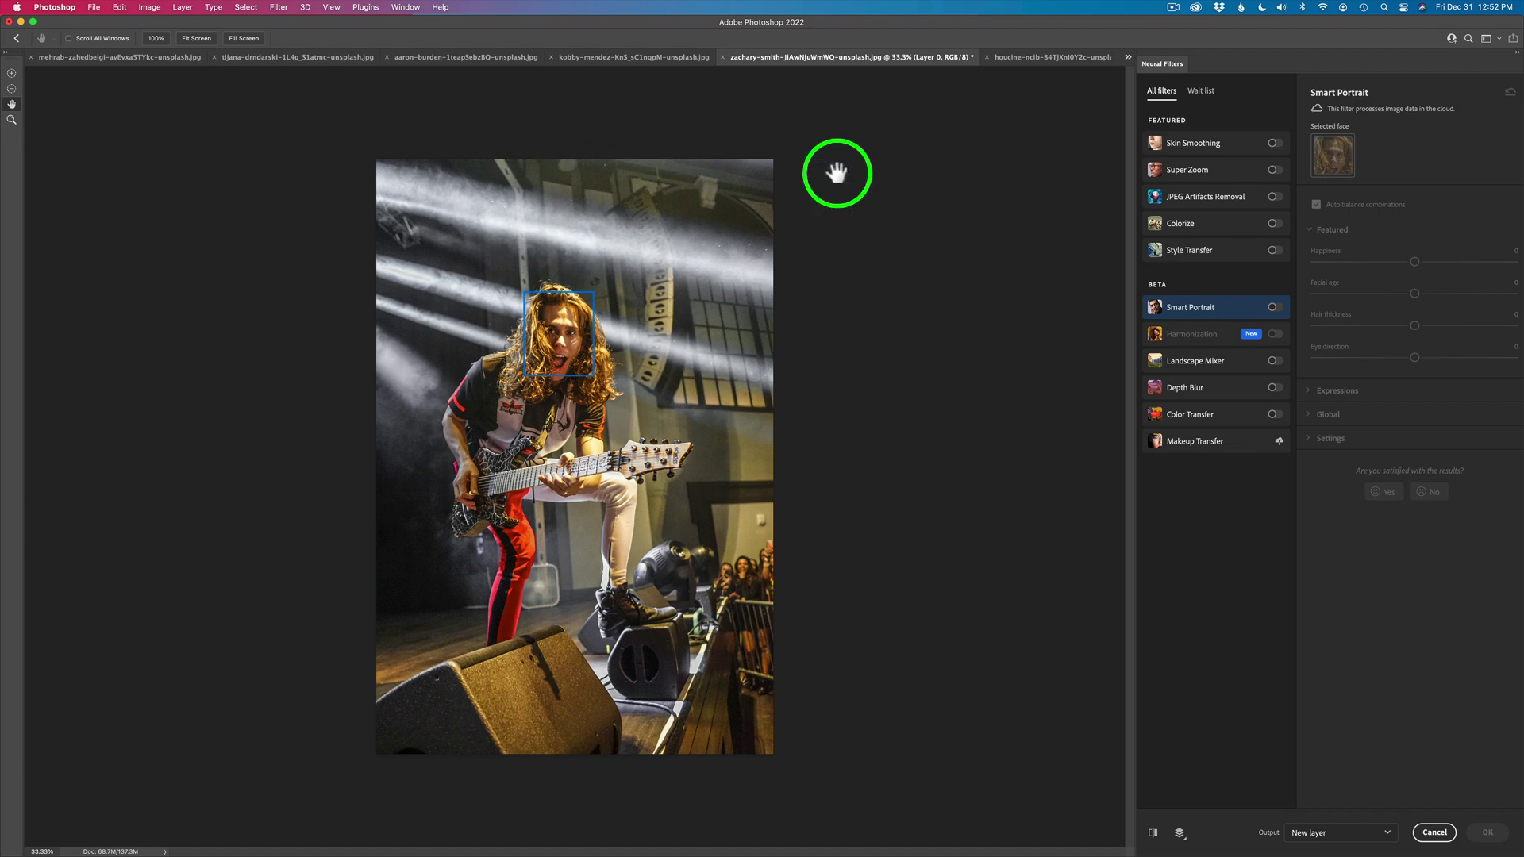
- Apply the second-row middle artist style to the guitarist, with Preserve color on
{"action": "left_click", "coordinate": [1273, 251]}
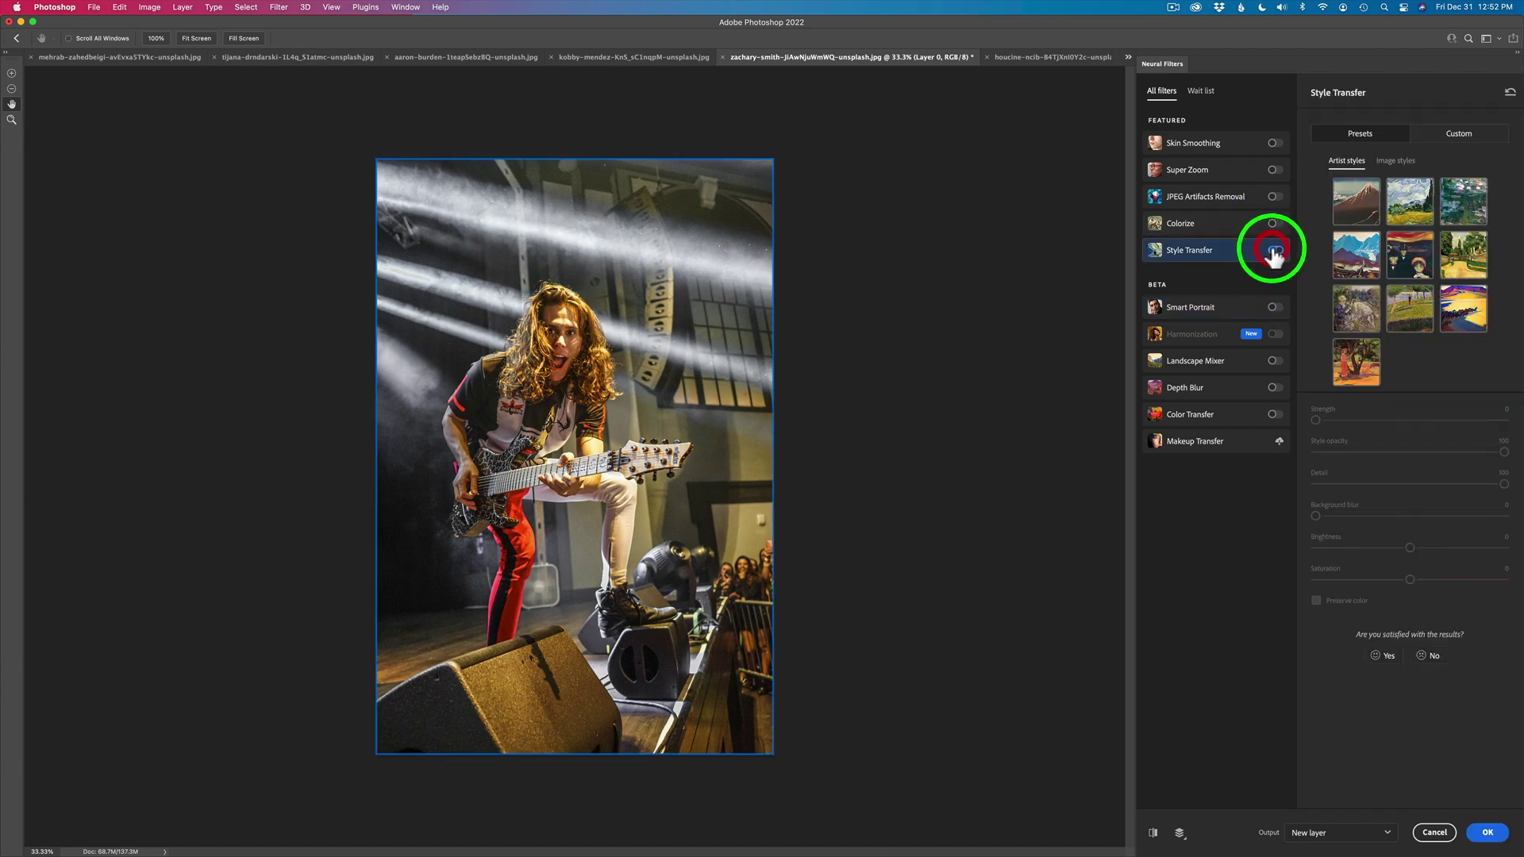
{"action": "left_click", "coordinate": [1365, 210]}
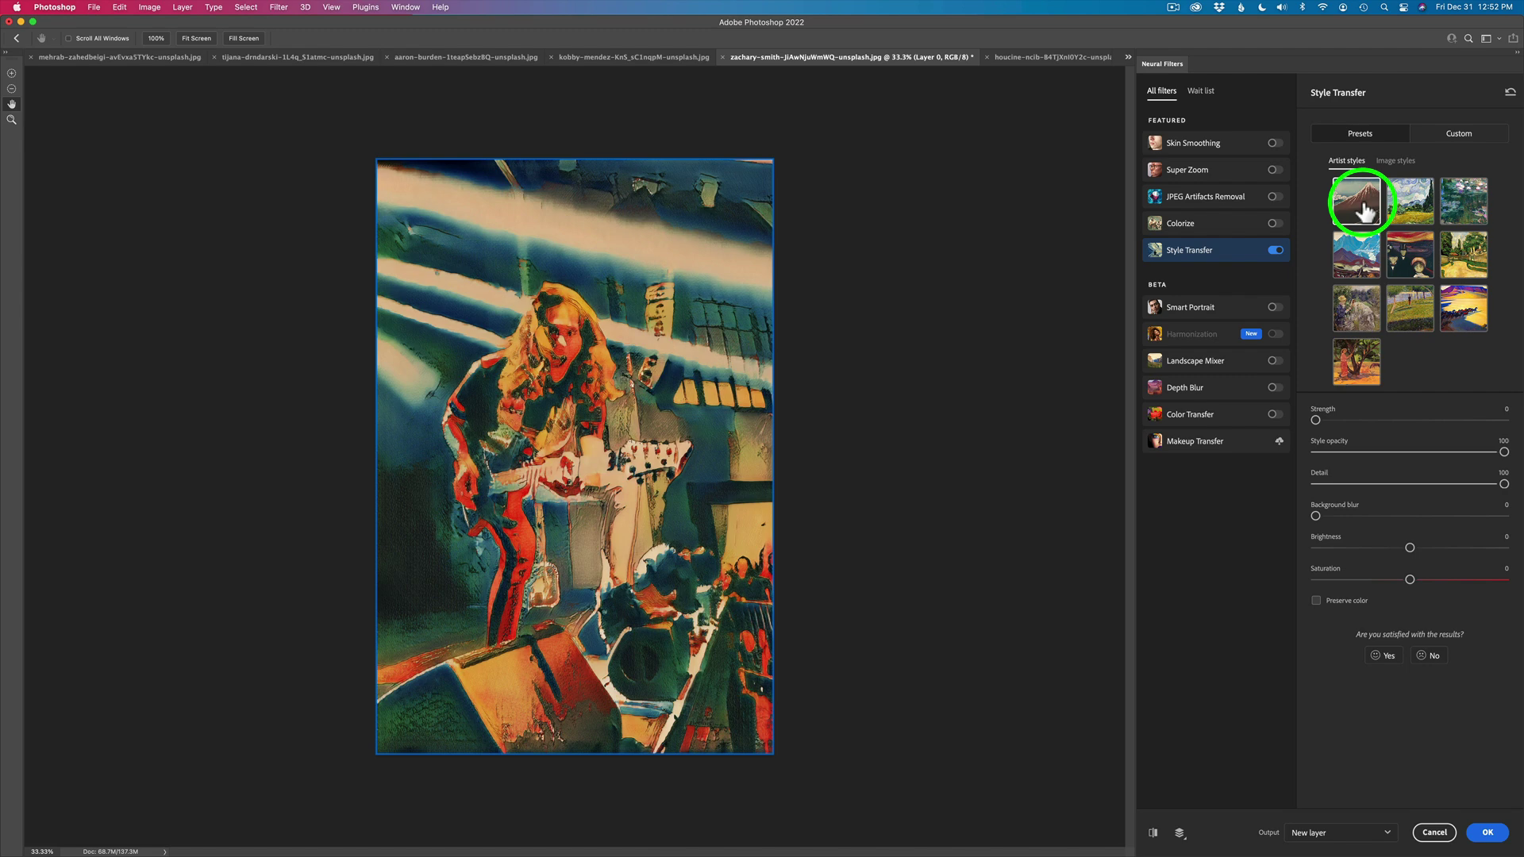
{"action": "left_click", "coordinate": [1415, 269]}
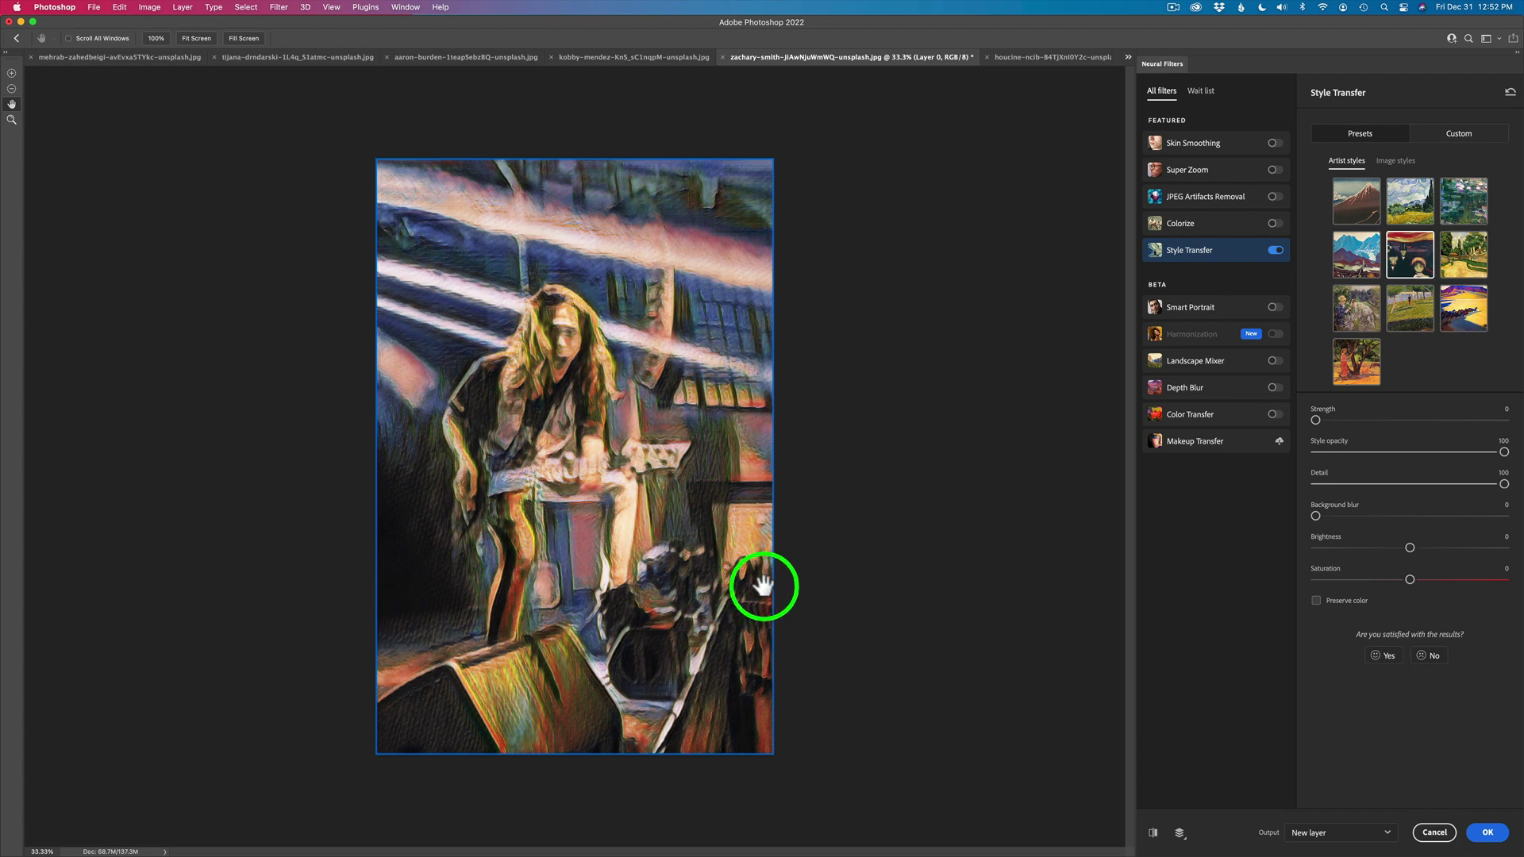
{"action": "left_click", "coordinate": [1316, 601]}
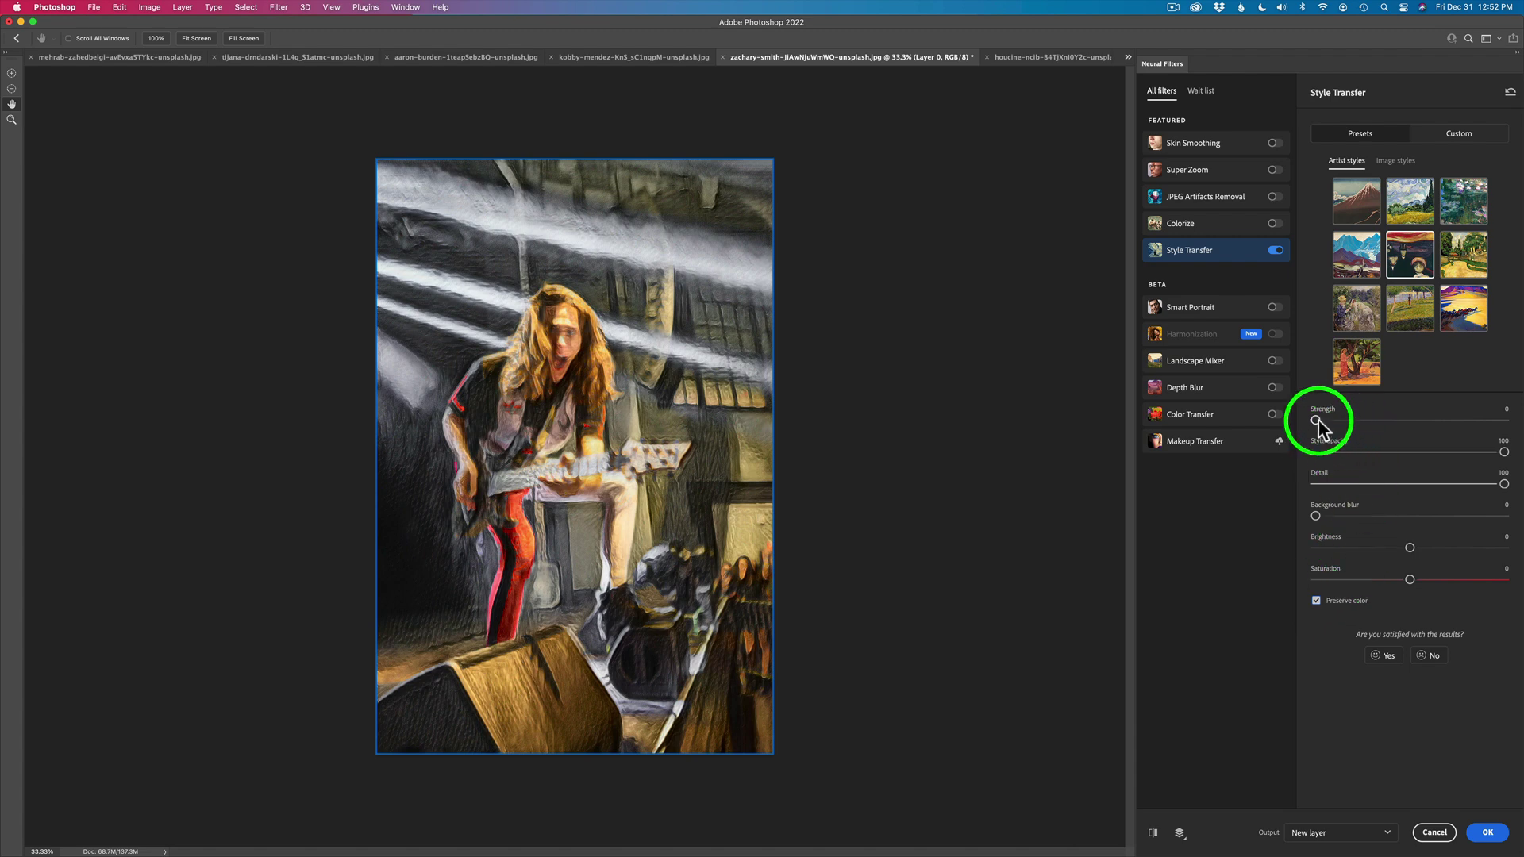
{"action": "left_click_drag", "start_coordinate": [1317, 420], "coordinate": [1422, 422]}
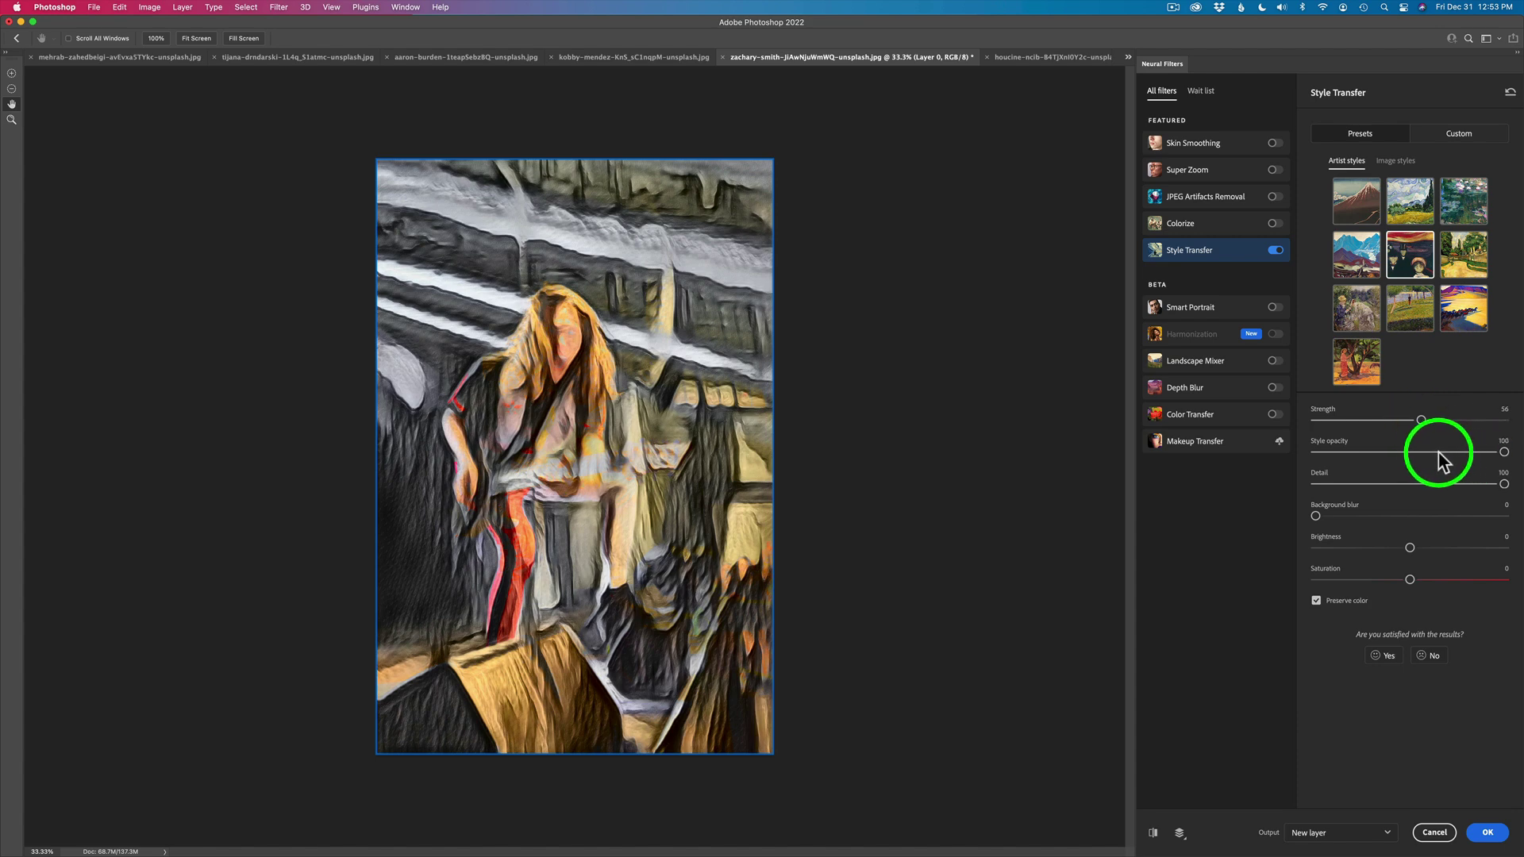
{"action": "left_click_drag", "start_coordinate": [1504, 453], "coordinate": [1394, 454]}
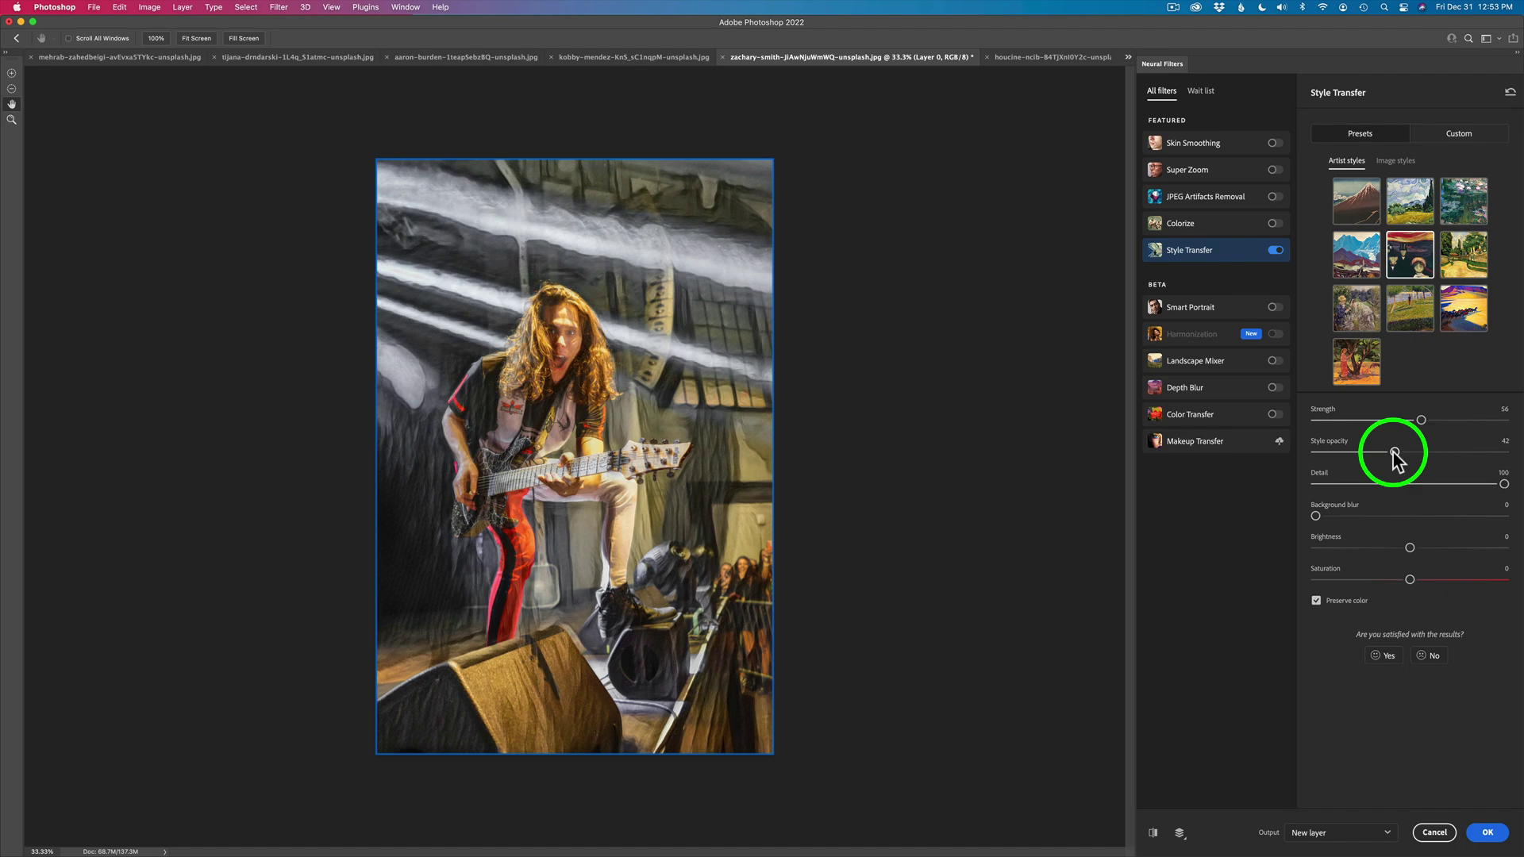
{"action": "left_click_drag", "start_coordinate": [1394, 455], "coordinate": [1439, 458]}
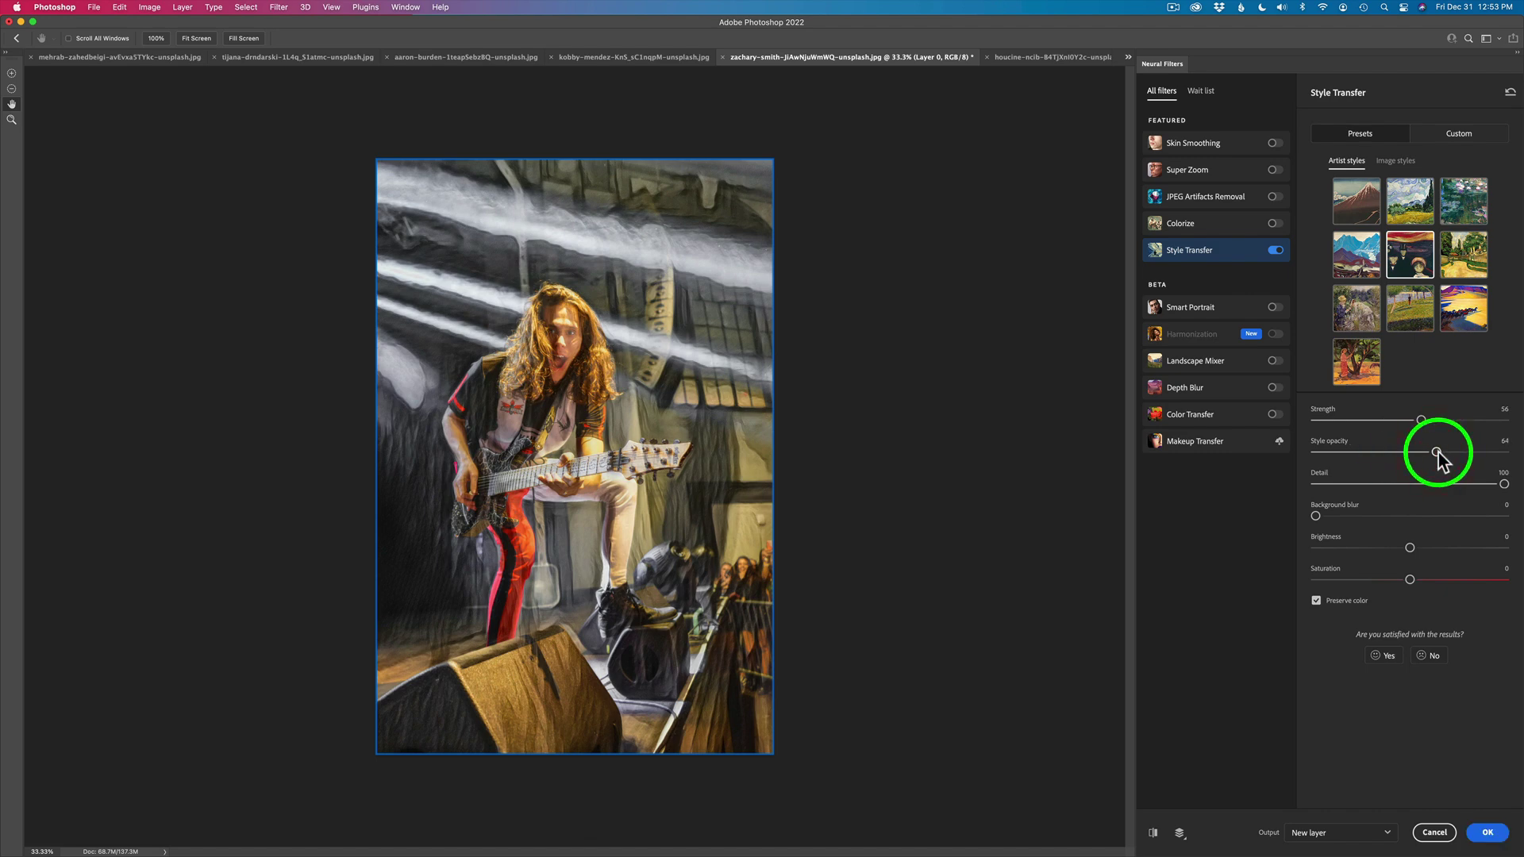
{"action": "left_click_drag", "start_coordinate": [1439, 458], "coordinate": [1518, 453]}
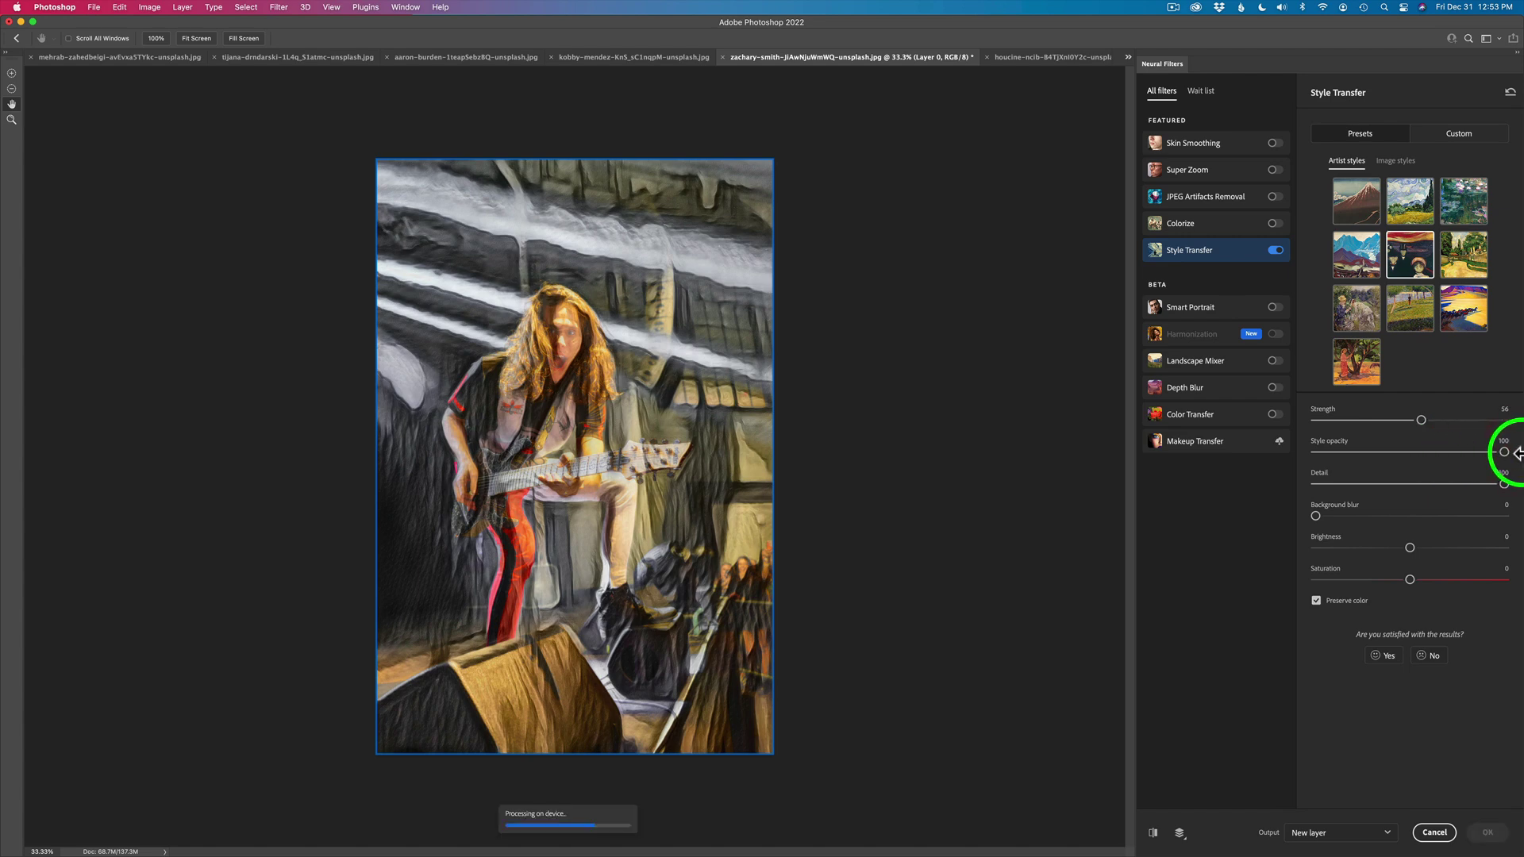
{"action": "left_click_drag", "start_coordinate": [1421, 419], "coordinate": [1286, 429]}
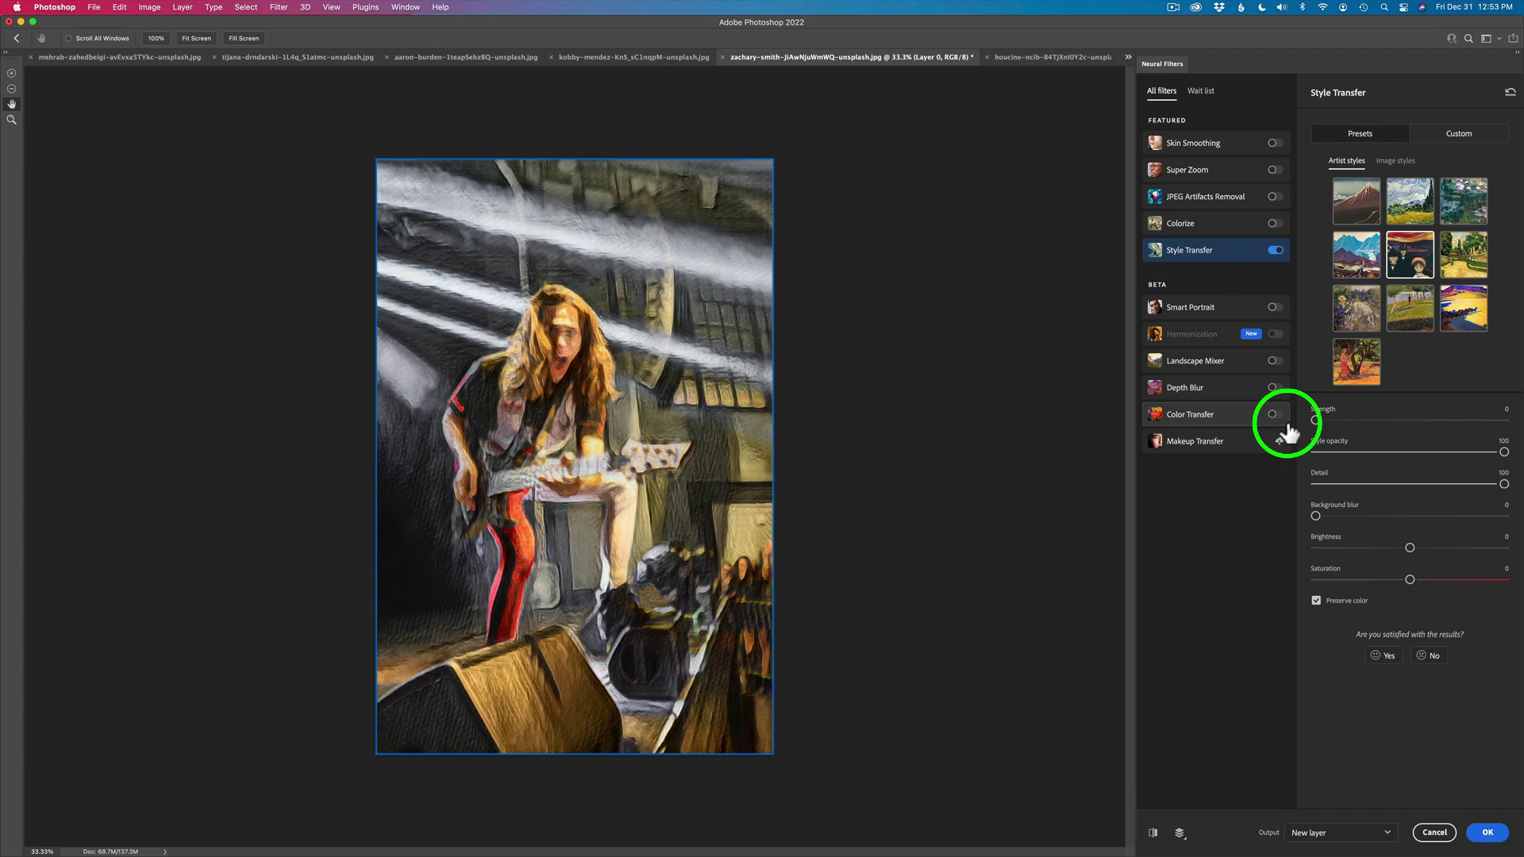
- Output the painterly style transfer as a new masked layer and target Layer 1's mask
{"action": "left_click", "coordinate": [1387, 835]}
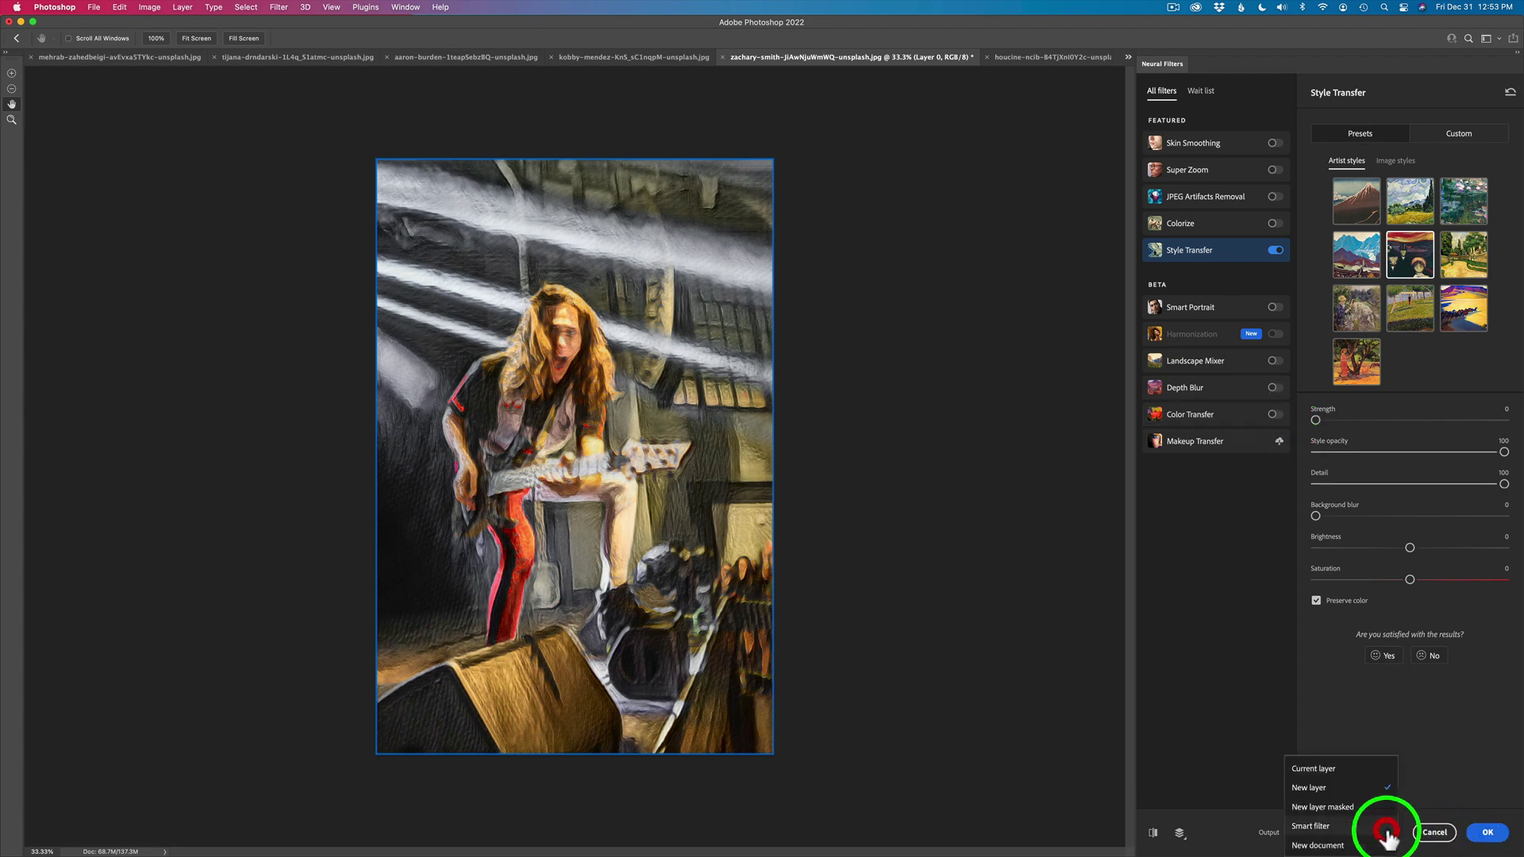
{"action": "left_click", "coordinate": [1350, 807]}
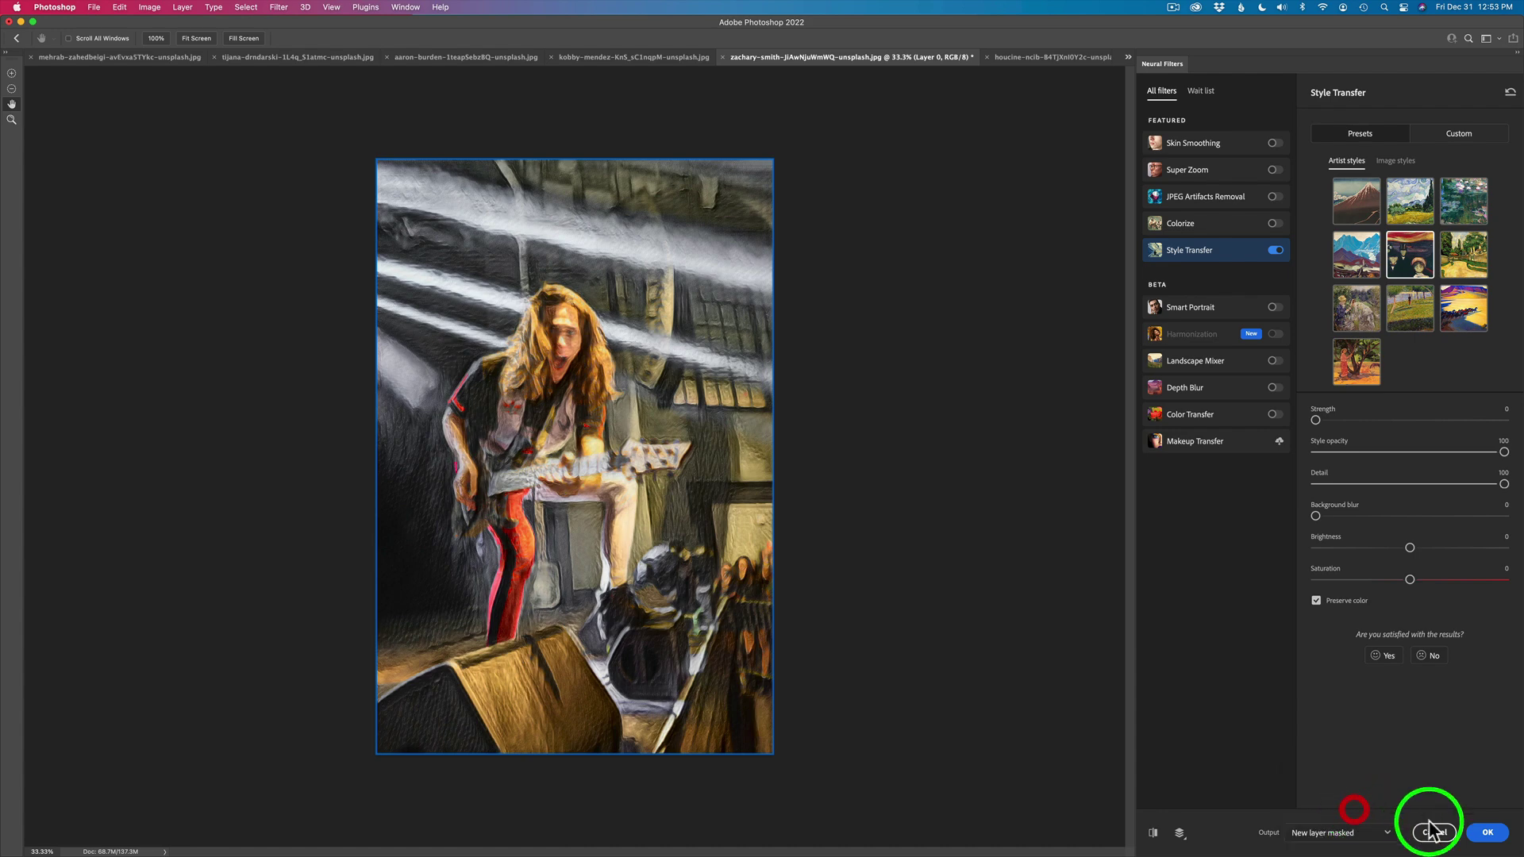
{"action": "left_click", "coordinate": [1488, 833]}
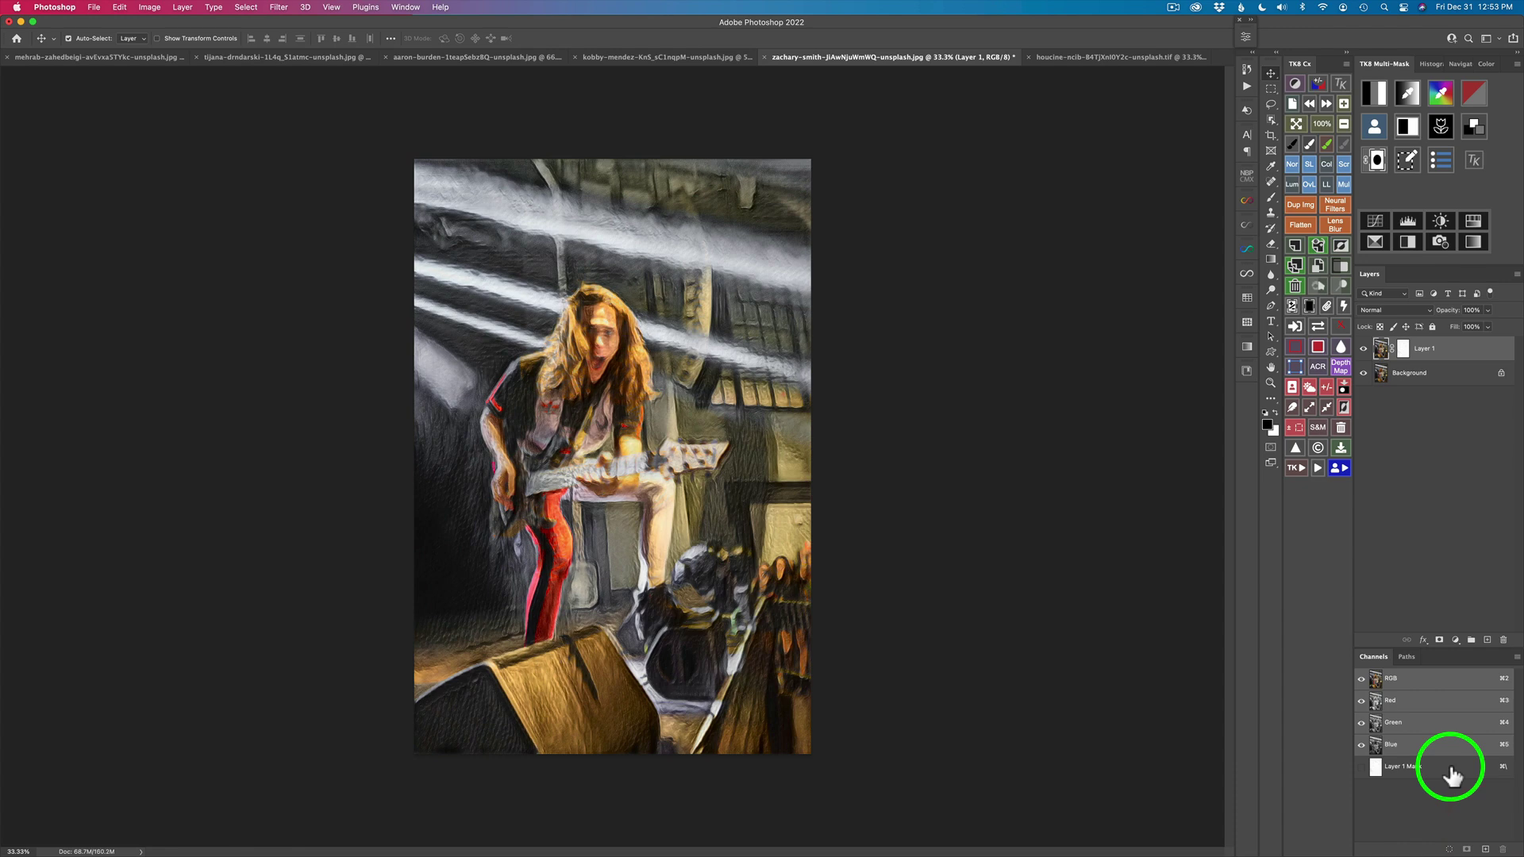
{"action": "left_click", "coordinate": [1403, 349]}
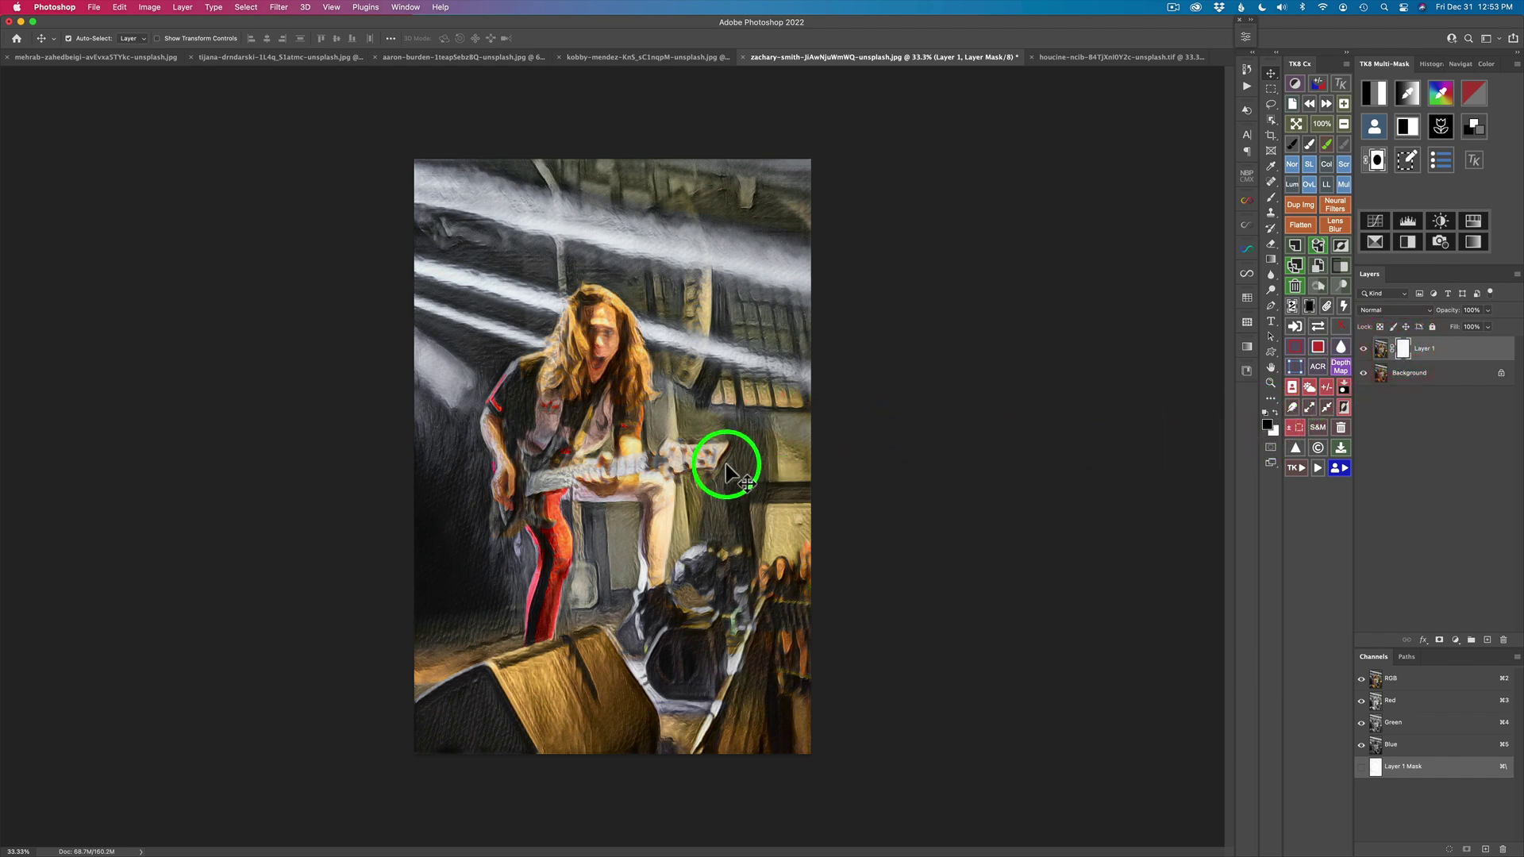
- Brush black on Layer 1's mask over the singer's face, then compare with the original
{"action": "key", "text": "b"}
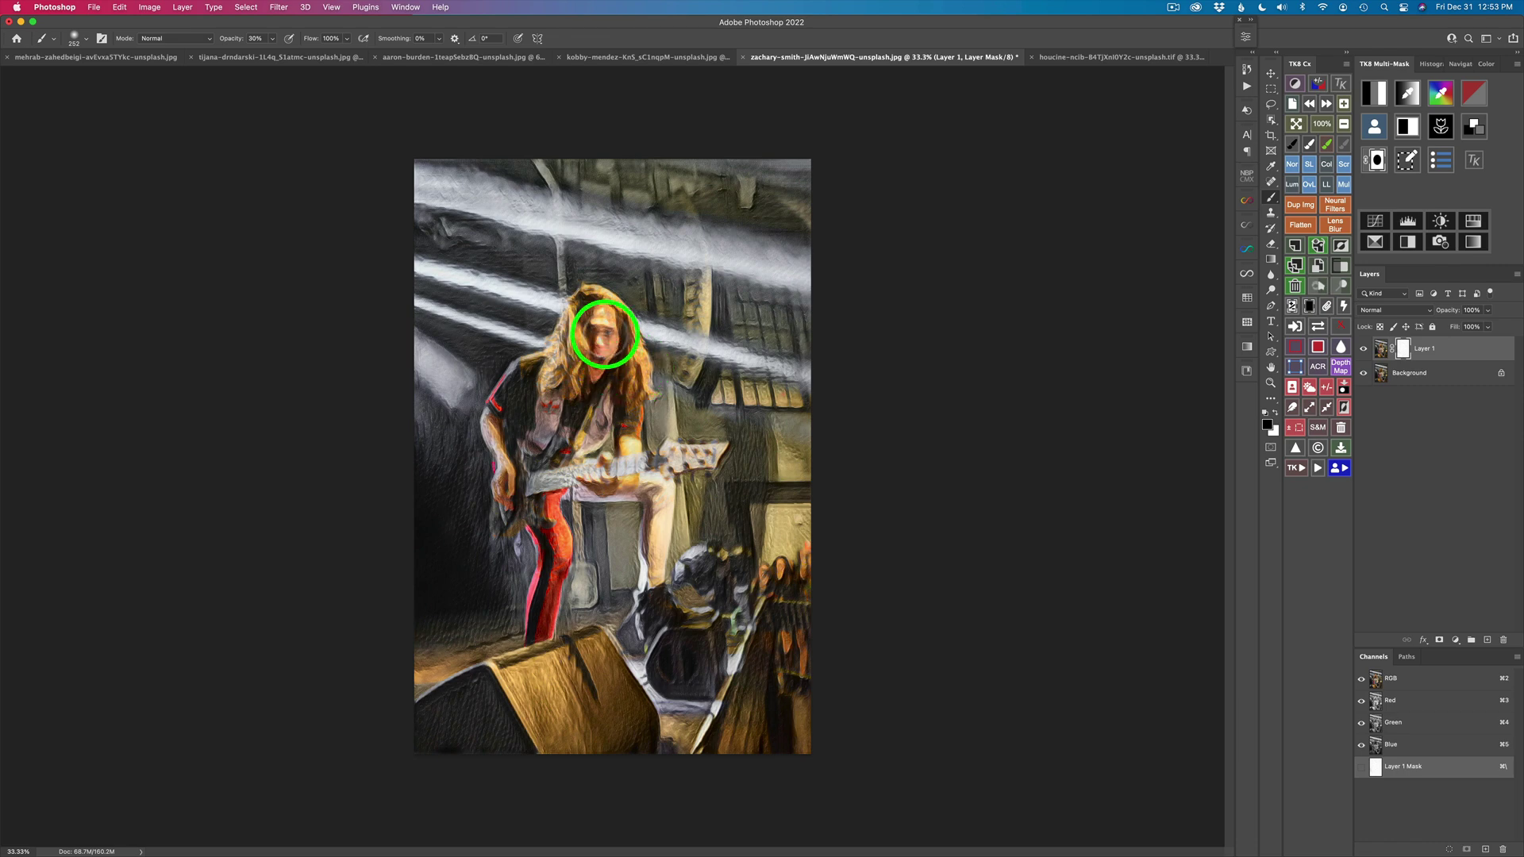
{"action": "mouse_move", "coordinate": [595, 317]}
{"action": "left_mouse_down"}
{"action": "mouse_move", "coordinate": [598, 356]}
{"action": "mouse_move", "coordinate": [603, 328]}
{"action": "mouse_move", "coordinate": [618, 338]}
{"action": "mouse_move", "coordinate": [621, 323]}
{"action": "mouse_move", "coordinate": [628, 387]}
{"action": "mouse_move", "coordinate": [628, 342]}
{"action": "mouse_move", "coordinate": [636, 367]}
{"action": "mouse_move", "coordinate": [578, 319]}
{"action": "mouse_move", "coordinate": [573, 362]}
{"action": "mouse_move", "coordinate": [567, 341]}
{"action": "mouse_move", "coordinate": [550, 352]}
{"action": "mouse_move", "coordinate": [548, 434]}
{"action": "mouse_move", "coordinate": [566, 415]}
{"action": "mouse_move", "coordinate": [636, 457]}
{"action": "mouse_move", "coordinate": [719, 450]}
{"action": "mouse_move", "coordinate": [496, 487]}
{"action": "mouse_move", "coordinate": [504, 520]}
{"action": "mouse_move", "coordinate": [542, 516]}
{"action": "mouse_move", "coordinate": [497, 422]}
{"action": "mouse_move", "coordinate": [526, 432]}
{"action": "mouse_move", "coordinate": [552, 354]}
{"action": "mouse_move", "coordinate": [514, 376]}
{"action": "mouse_move", "coordinate": [549, 403]}
{"action": "mouse_move", "coordinate": [515, 446]}
{"action": "mouse_move", "coordinate": [607, 412]}
{"action": "mouse_move", "coordinate": [569, 445]}
{"action": "mouse_move", "coordinate": [599, 418]}
{"action": "mouse_move", "coordinate": [542, 532]}
{"action": "mouse_move", "coordinate": [640, 500]}
{"action": "left_mouse_up"}
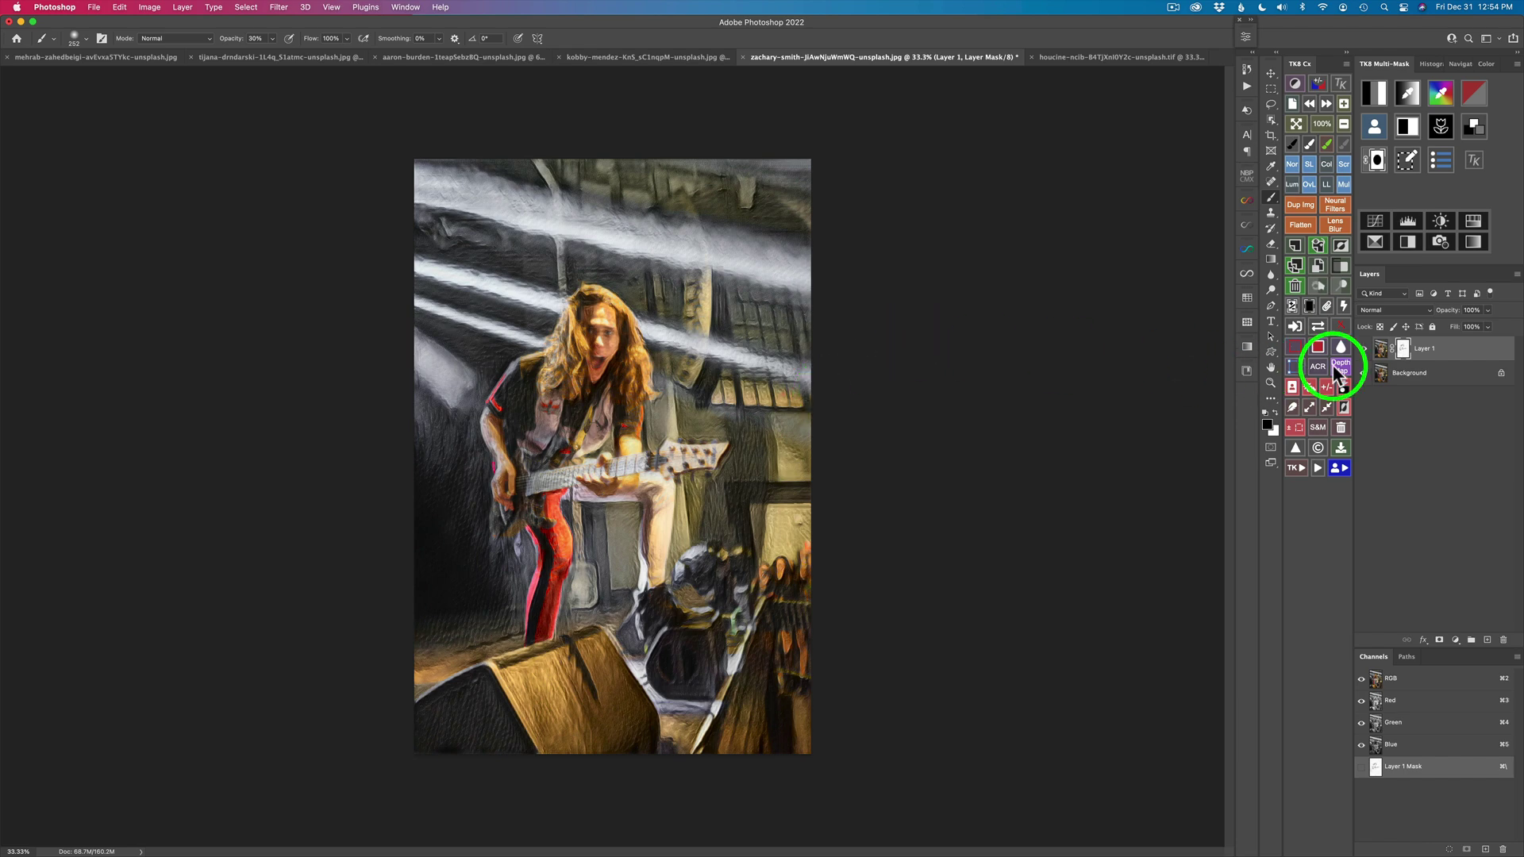
{"action": "left_click", "coordinate": [1363, 349]}
{"action": "left_click", "coordinate": [1363, 349]}
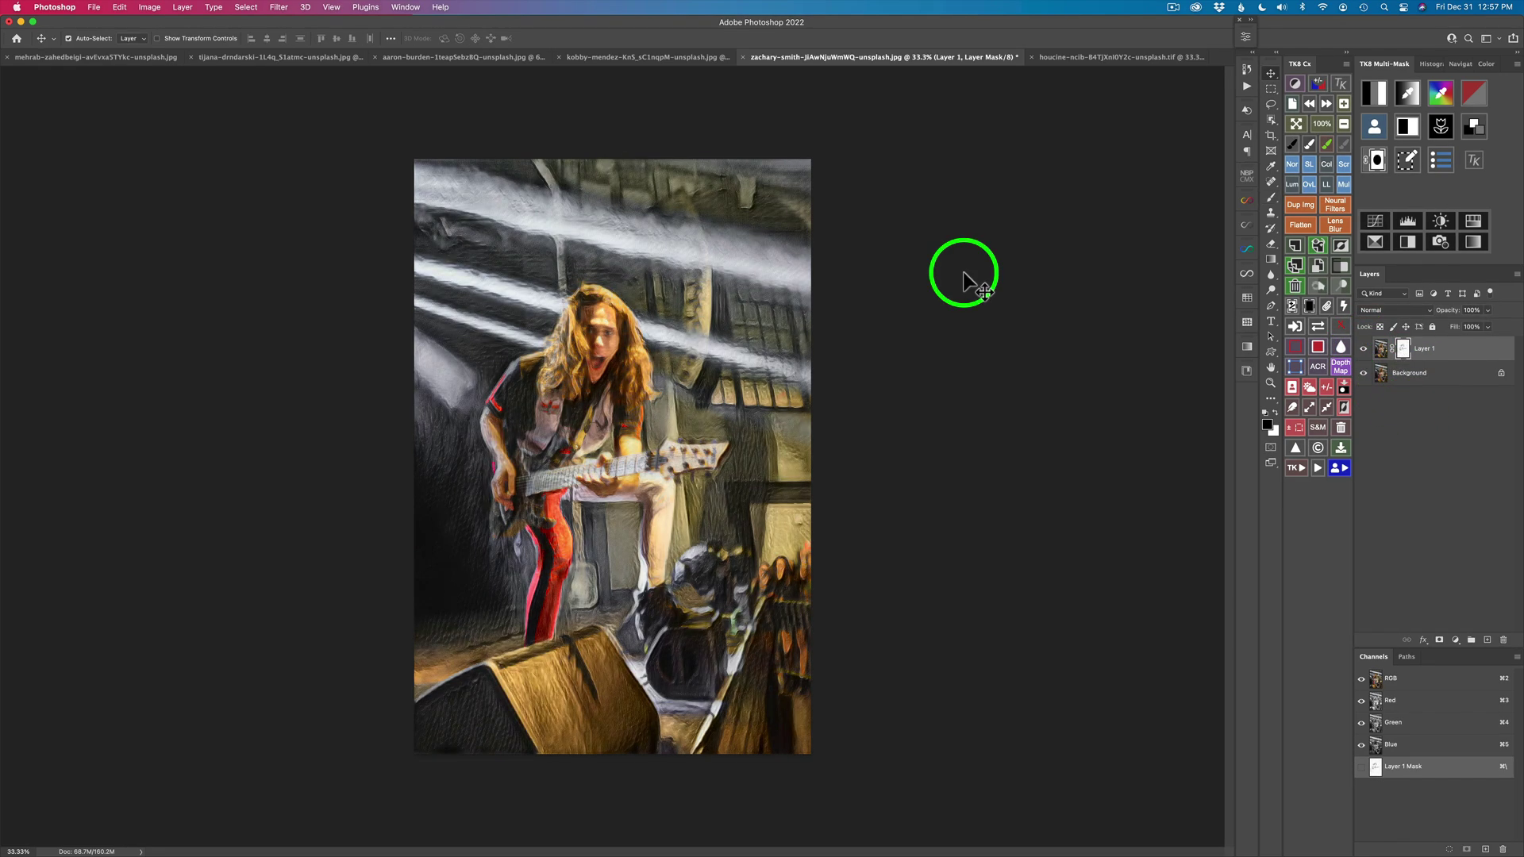
- In the woman portrait document, toggle Layer 2 and Layer 1 visibility to compare with the original
{"action": "left_click", "coordinate": [1093, 58]}
{"action": "left_click", "coordinate": [1363, 348]}
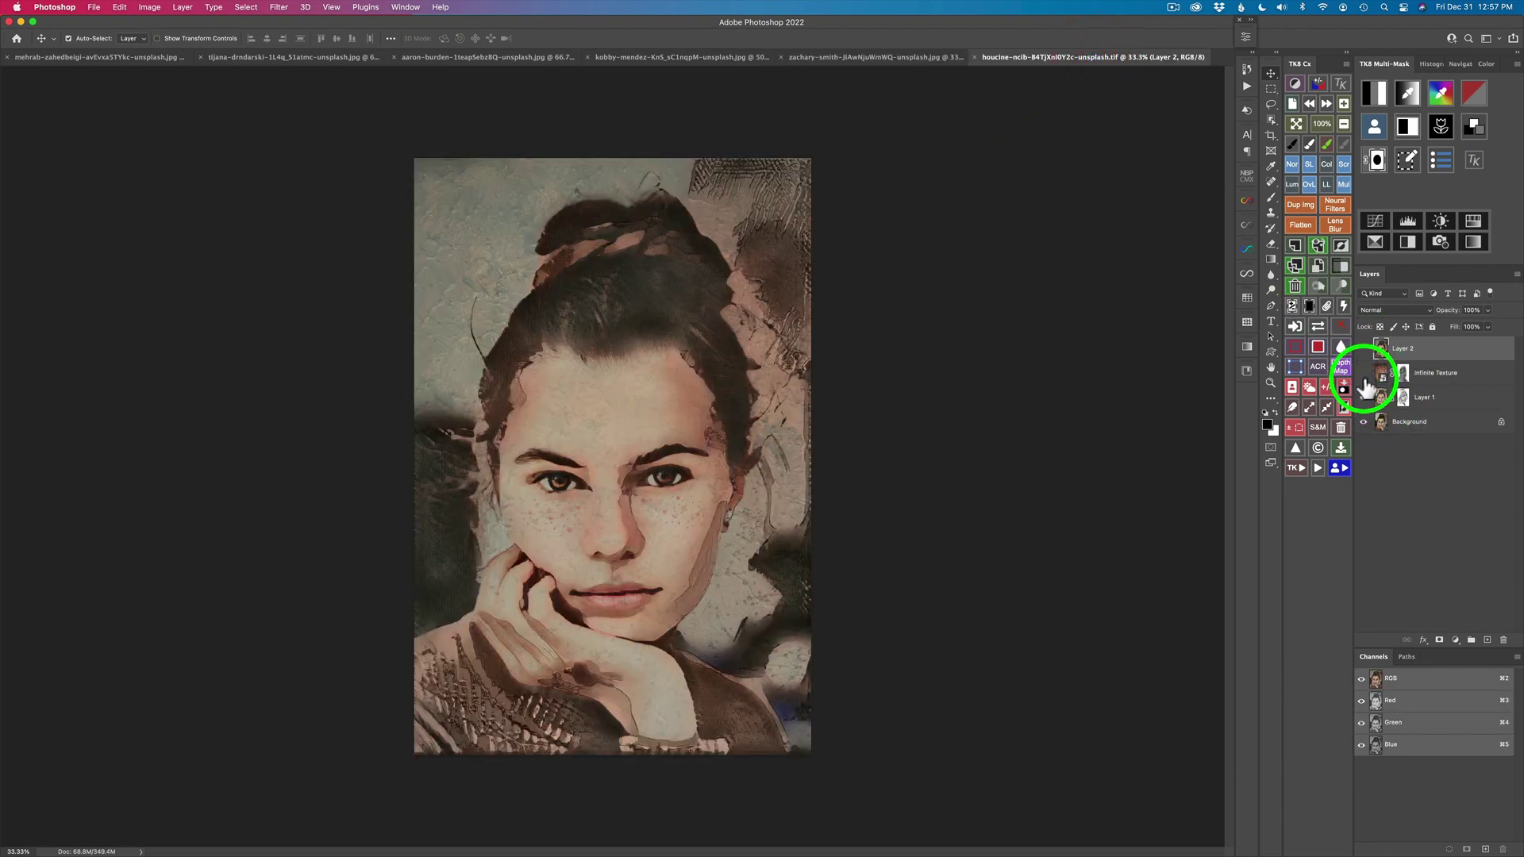
{"action": "left_click", "coordinate": [1364, 397]}
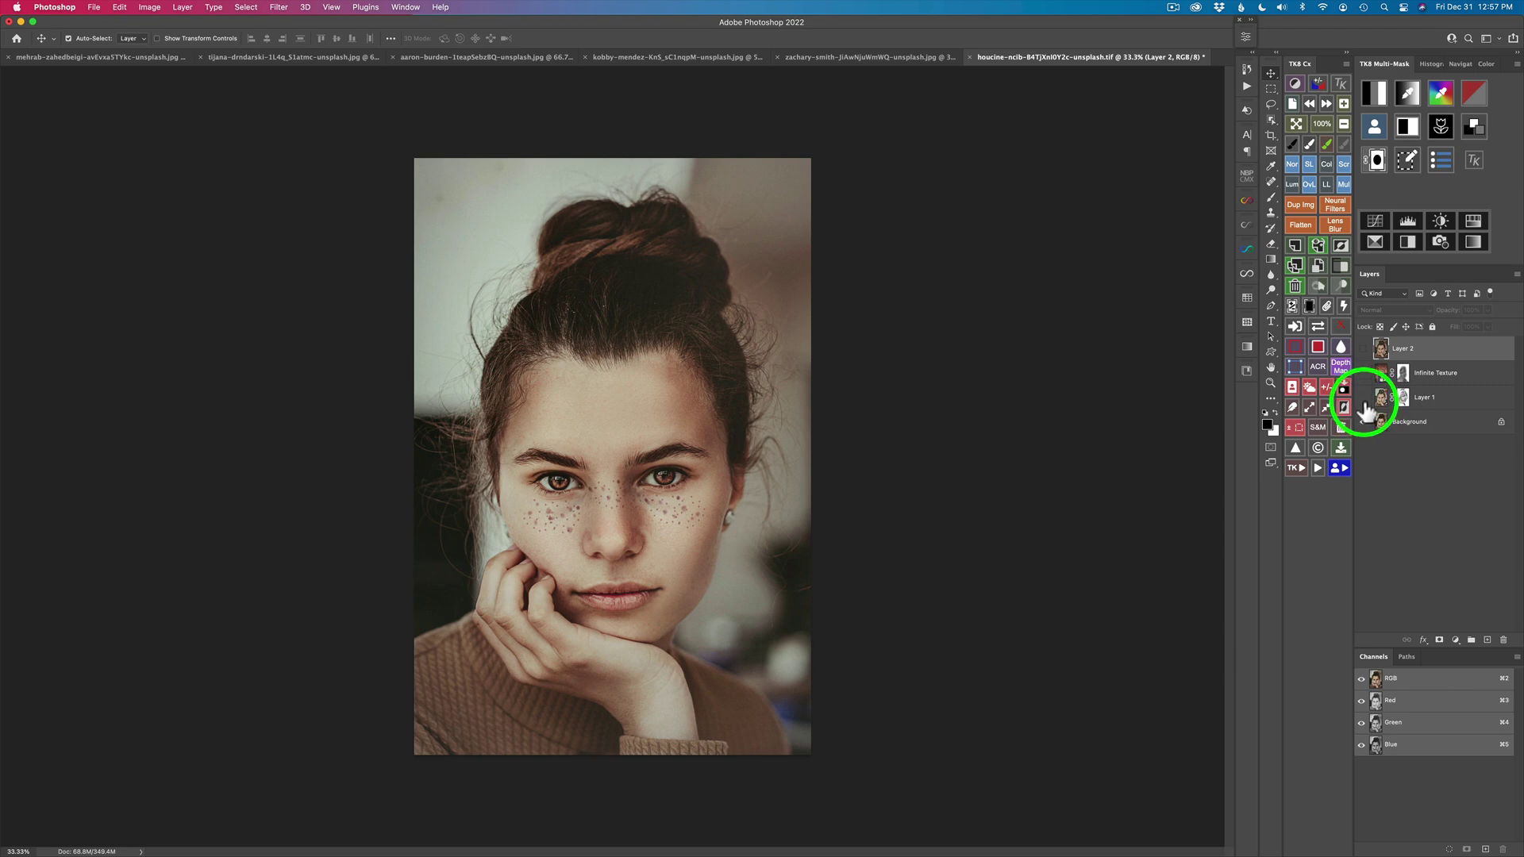
{"action": "left_click", "coordinate": [1364, 346]}
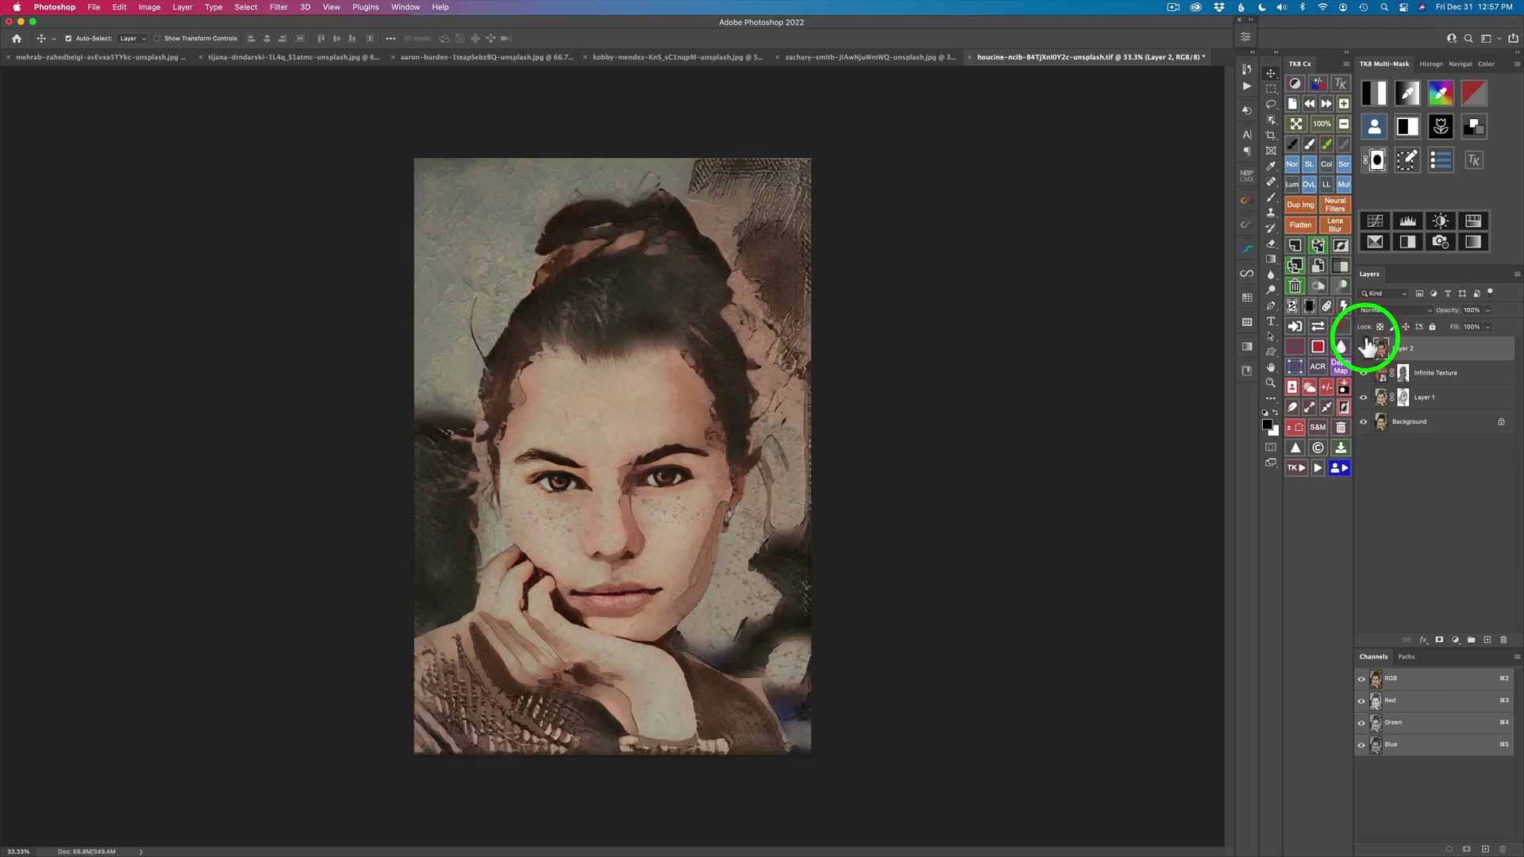
{"action": "left_click_drag", "start_coordinate": [1365, 347], "coordinate": [1367, 411]}
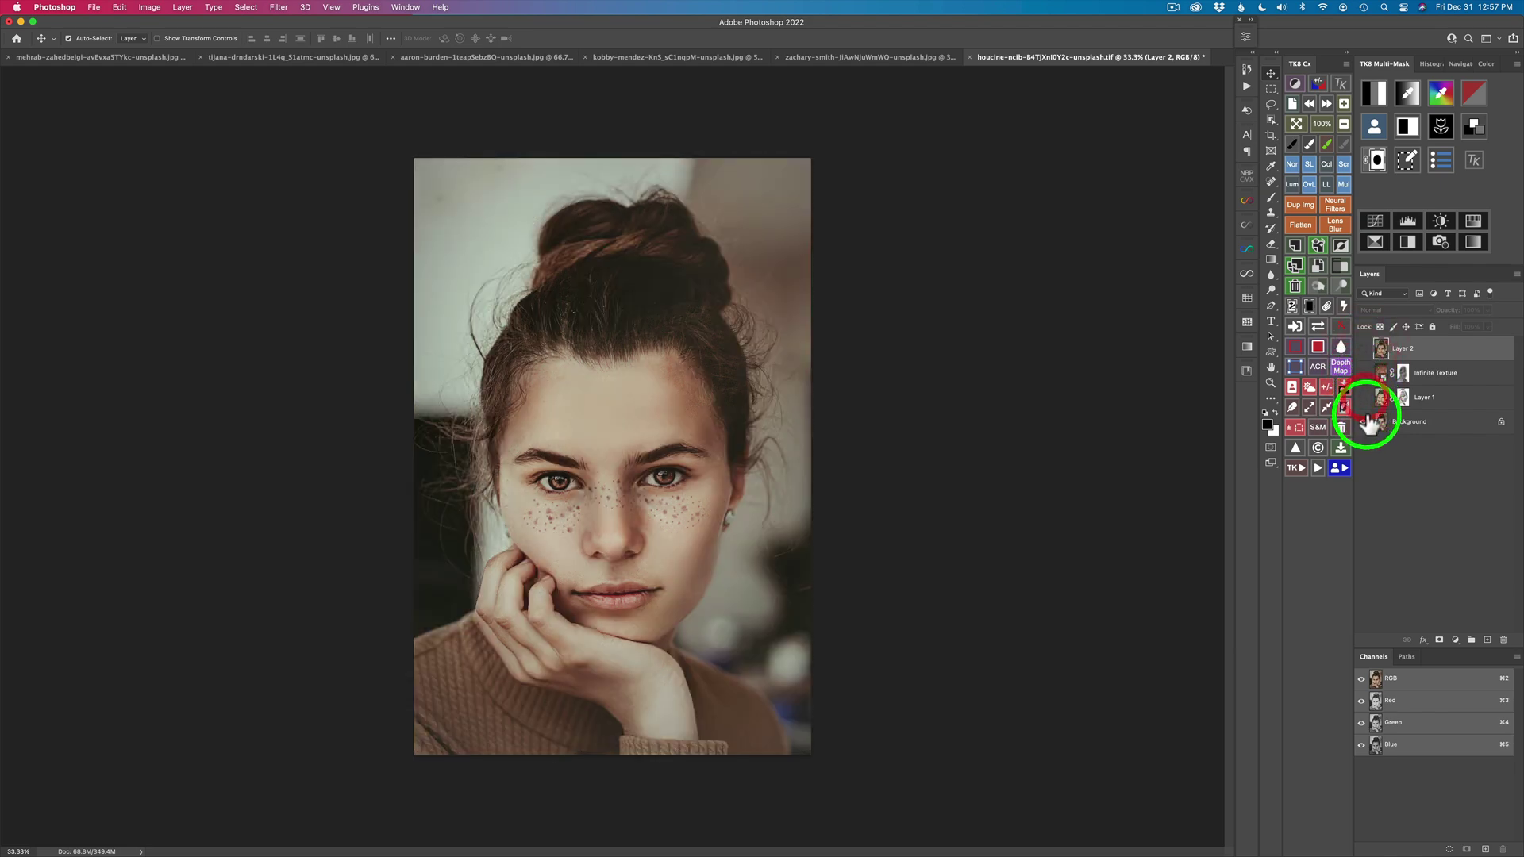
{"action": "left_click", "coordinate": [1364, 397]}
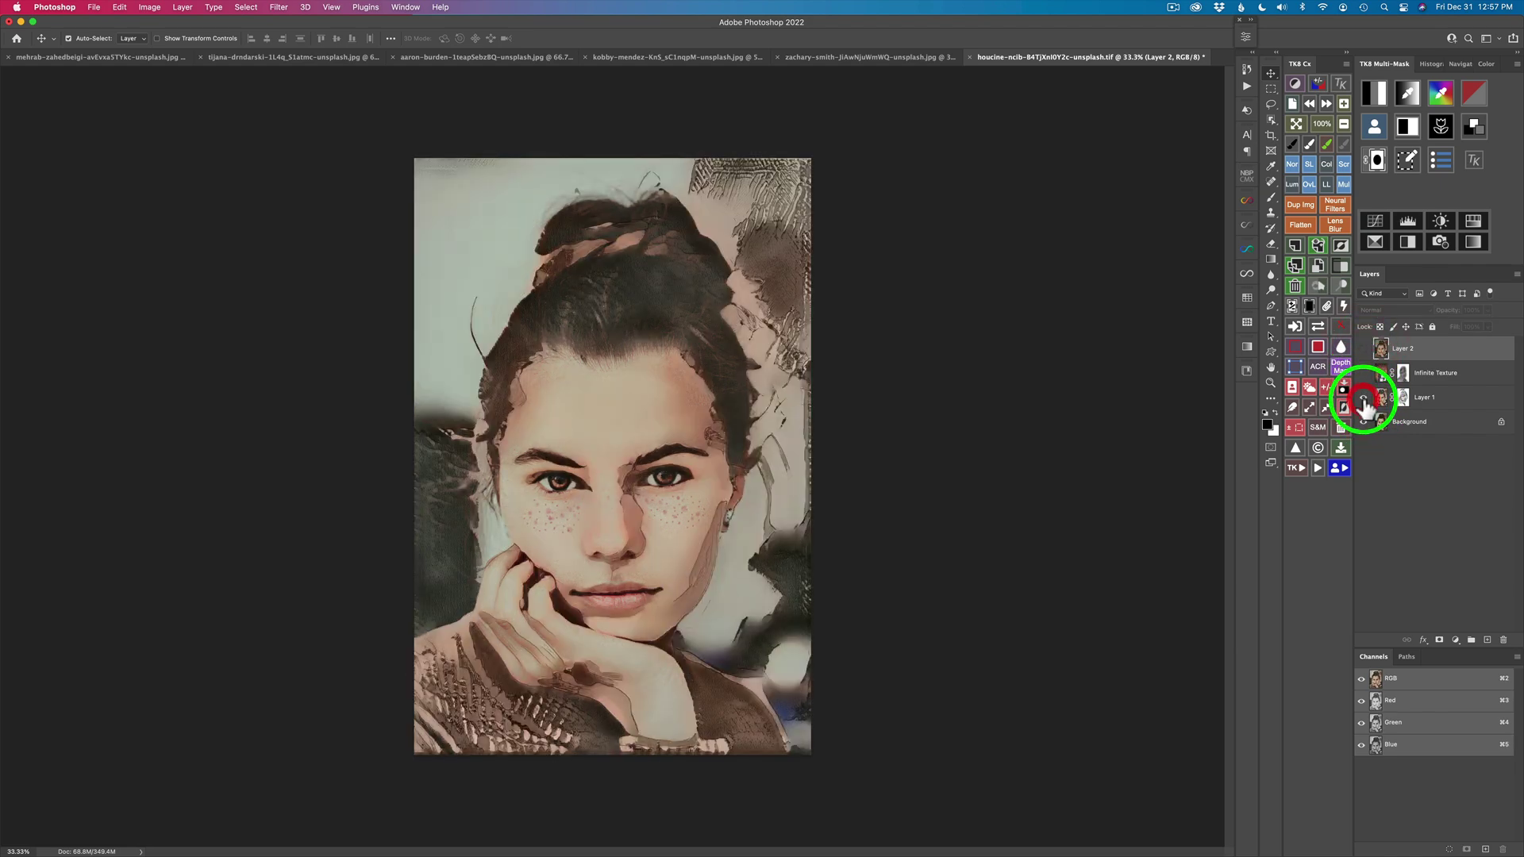
- Disable and re-enable Layer 1's mask, then shift part of the face layer right
{"action": "left_click", "coordinate": [1404, 398]}
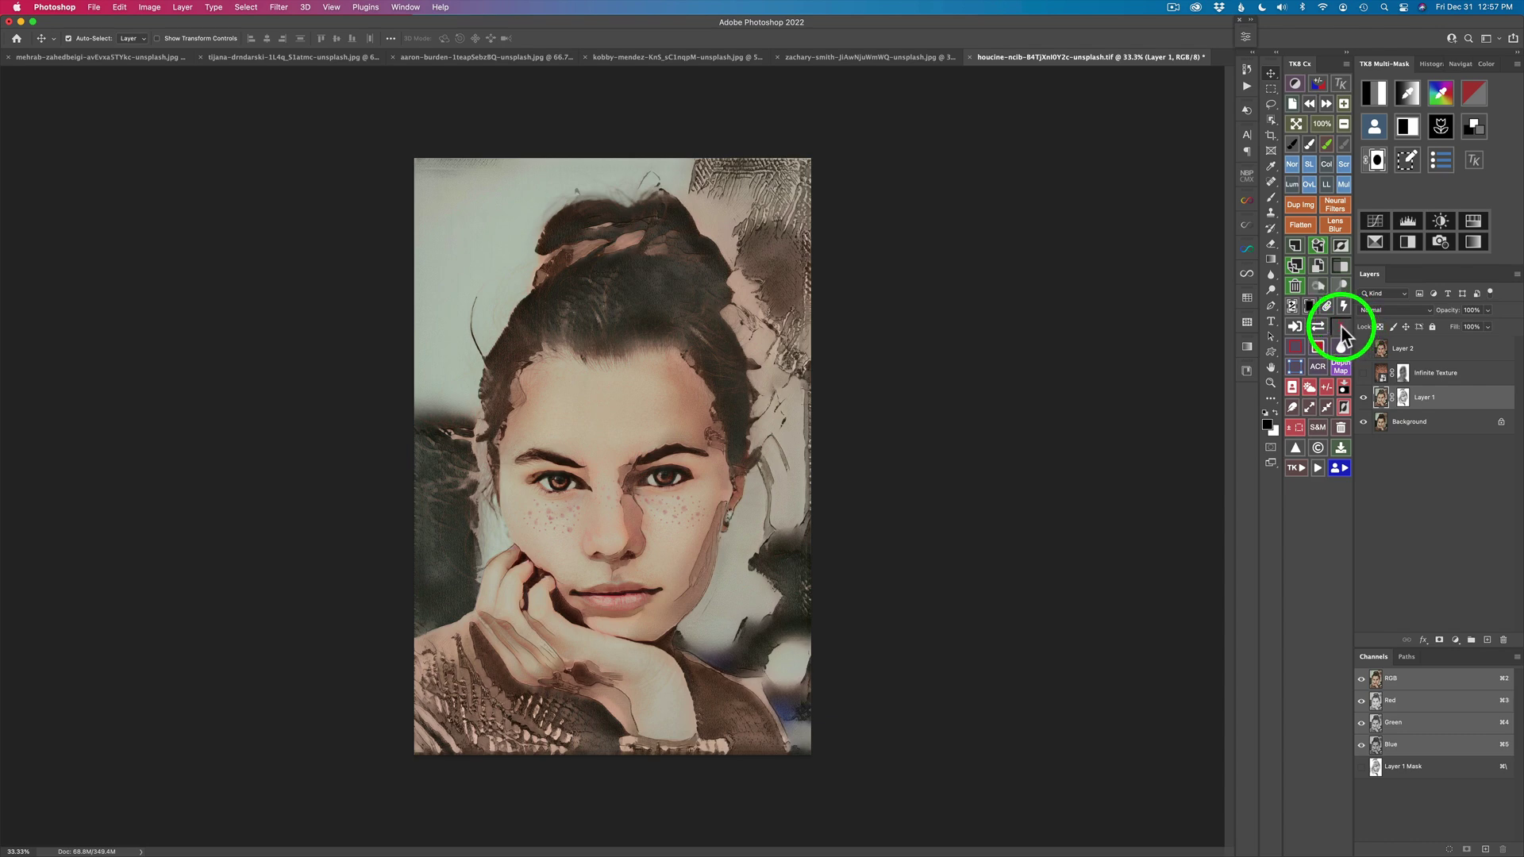
{"action": "left_click", "coordinate": [1340, 325]}
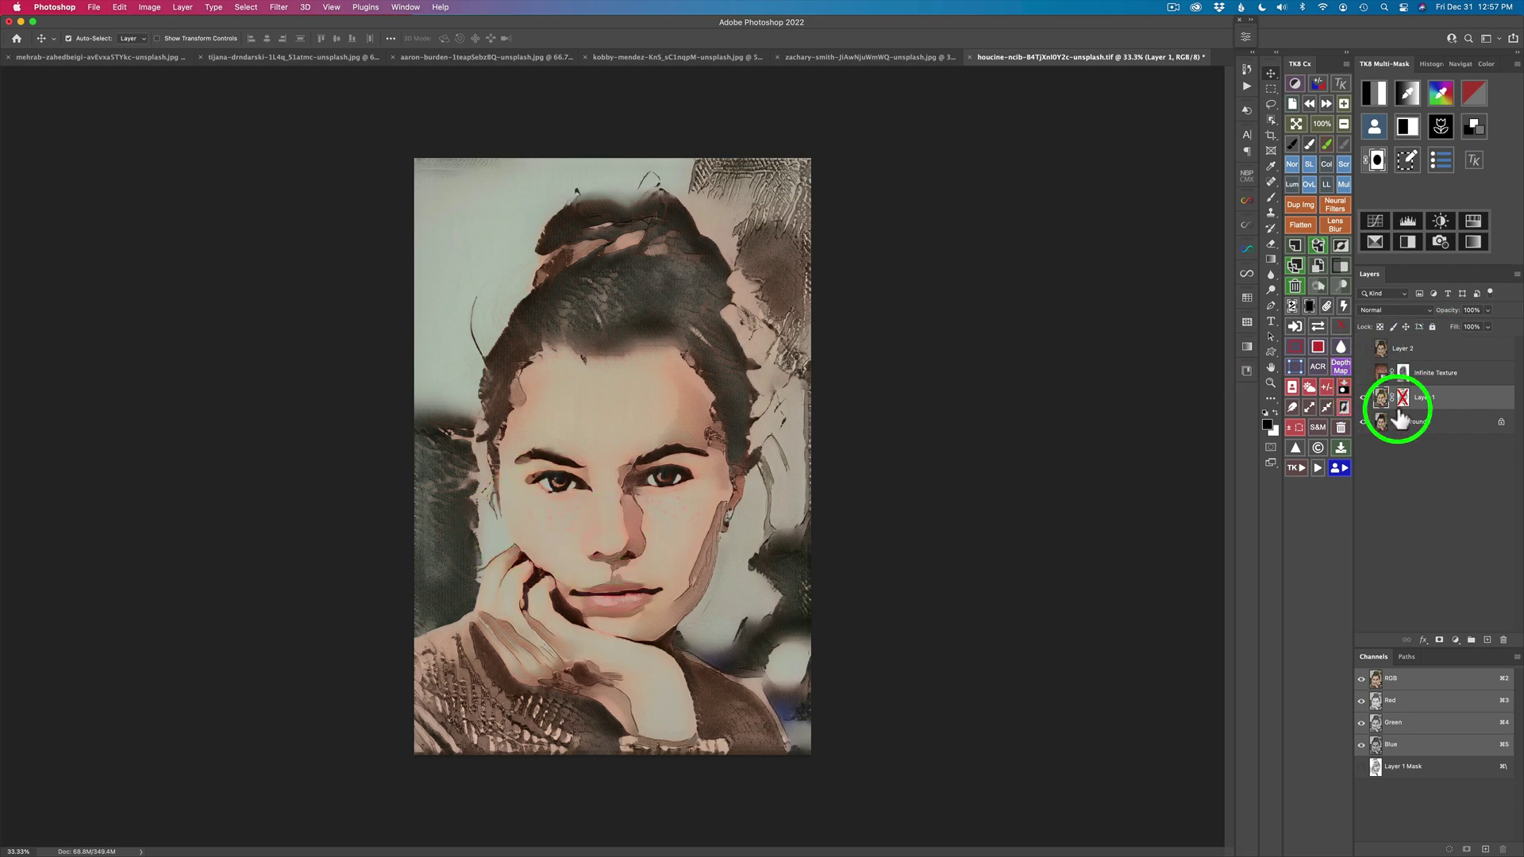
{"action": "left_click", "coordinate": [1341, 325]}
{"action": "left_click_drag", "start_coordinate": [596, 508], "coordinate": [652, 512]}
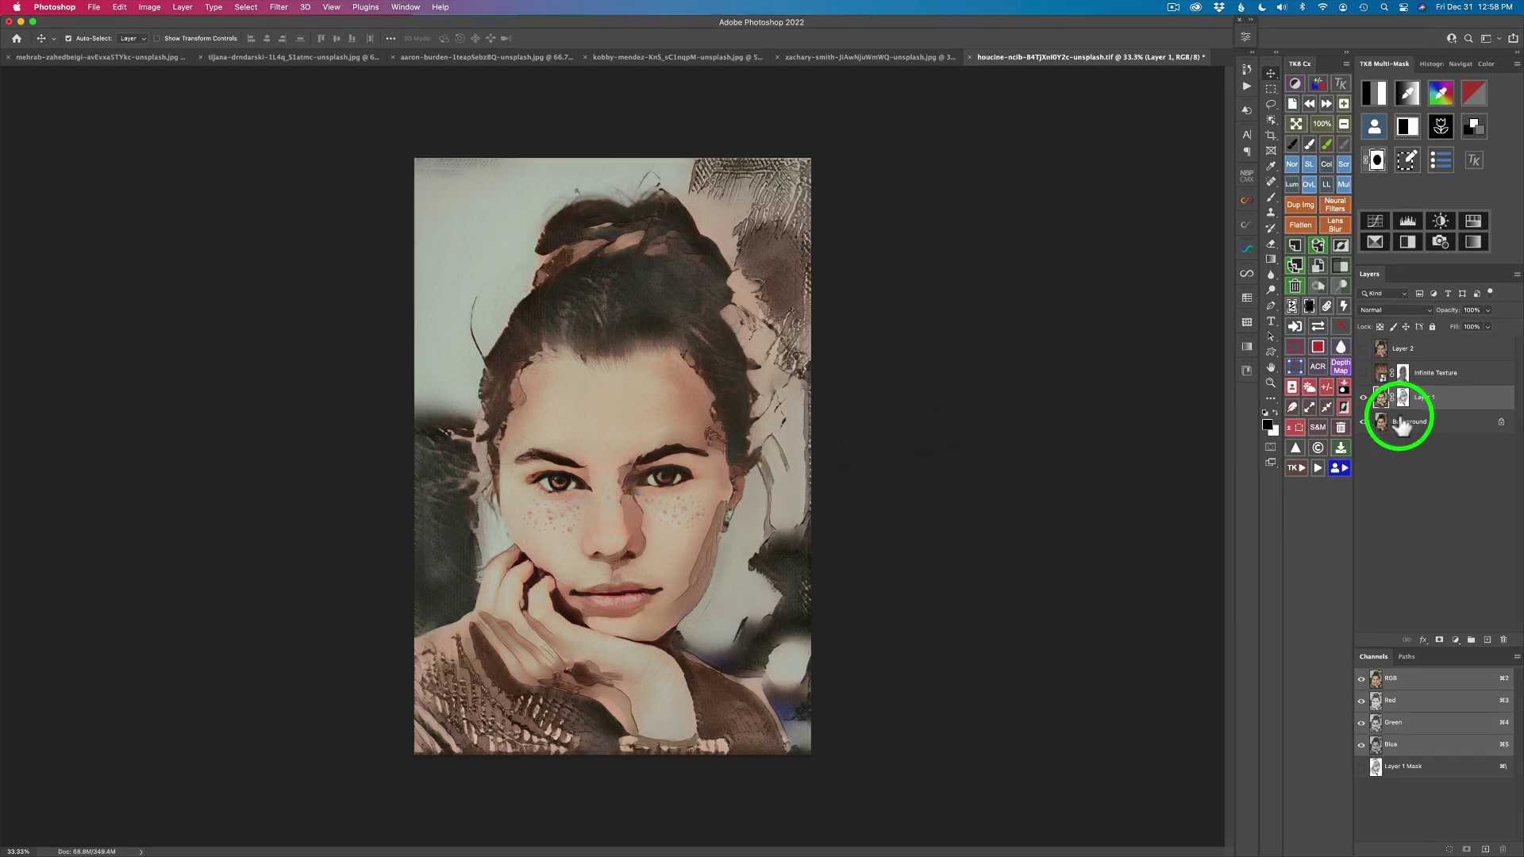
- Turn on Infinite Texture and Layer 2, and compare the textured image with the original
{"action": "left_click", "coordinate": [1363, 373]}
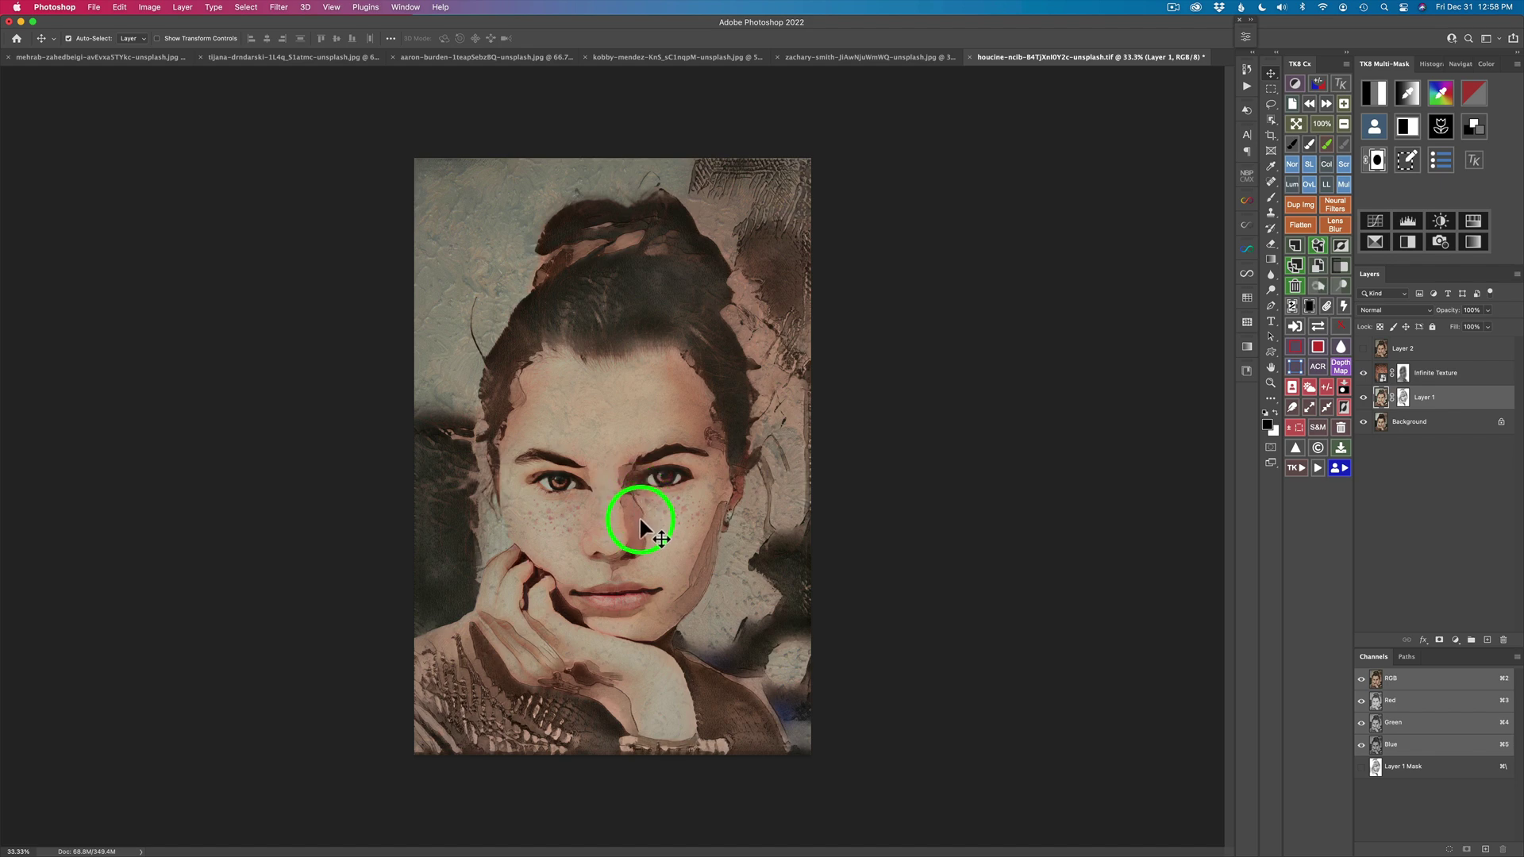
{"action": "left_click", "coordinate": [1362, 349]}
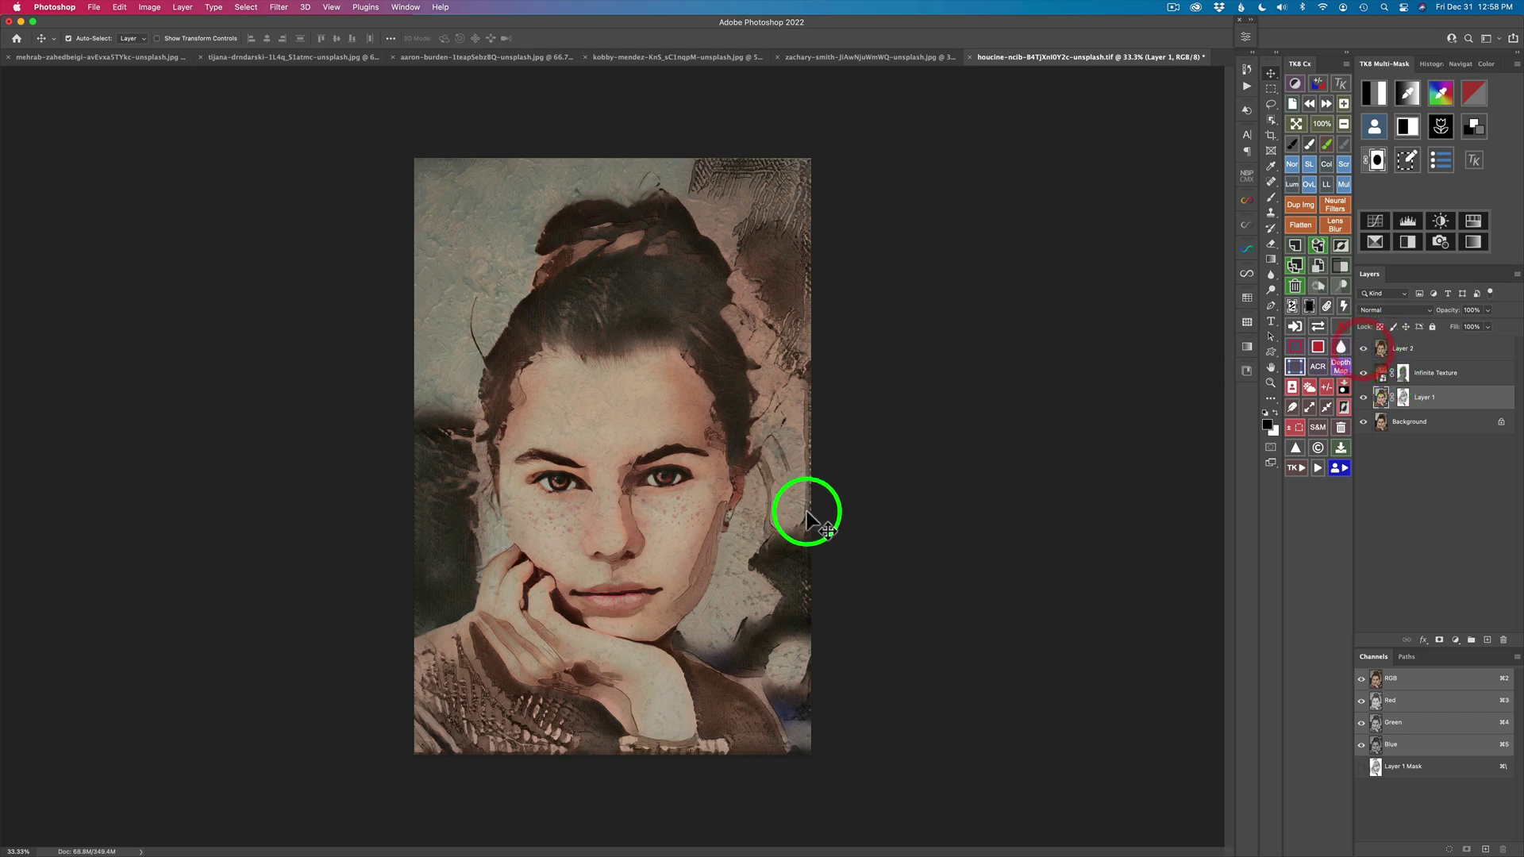
{"action": "left_click", "coordinate": [1363, 422], "text": "alt"}
{"action": "left_click", "coordinate": [1364, 422], "text": "alt"}
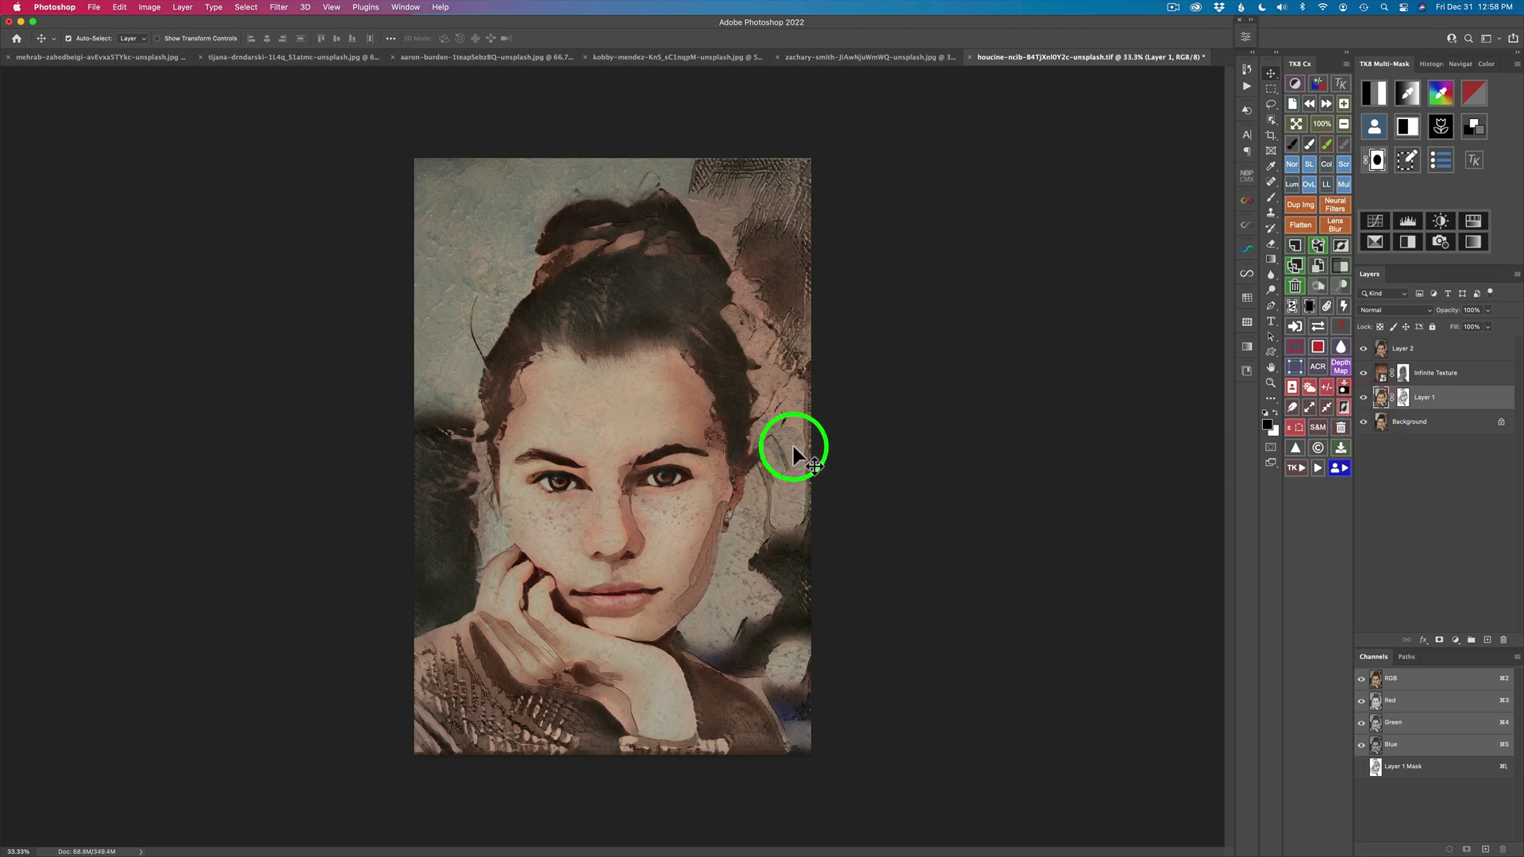